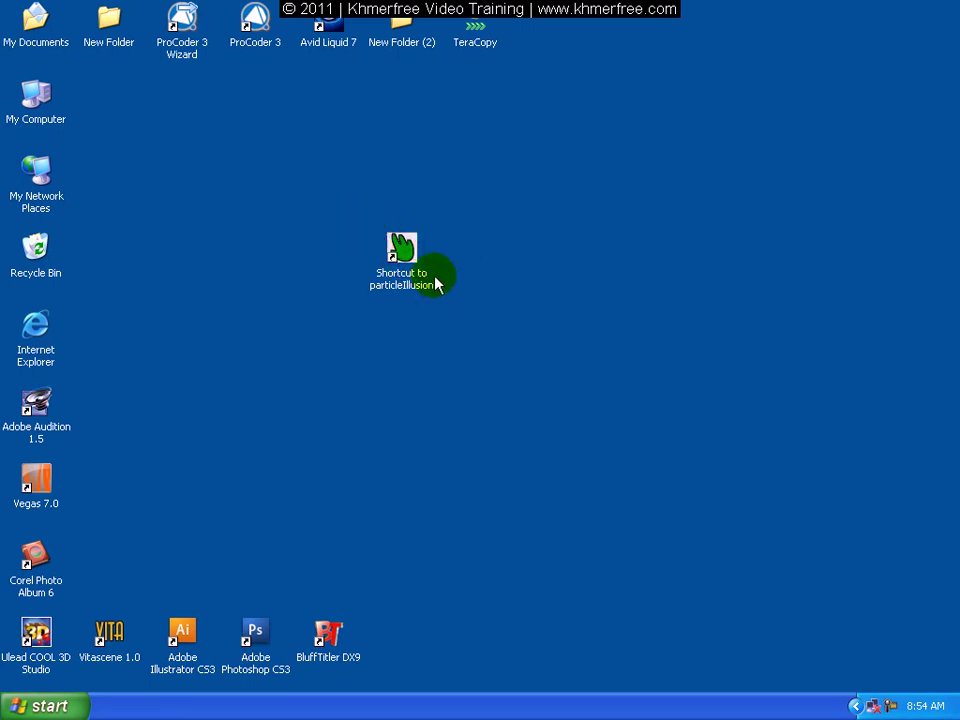
- Move the particleIllusion shortcut to a free spot higher on the desktop
left_click_drag(429, 251, 476, 208)
left_click(545, 207)
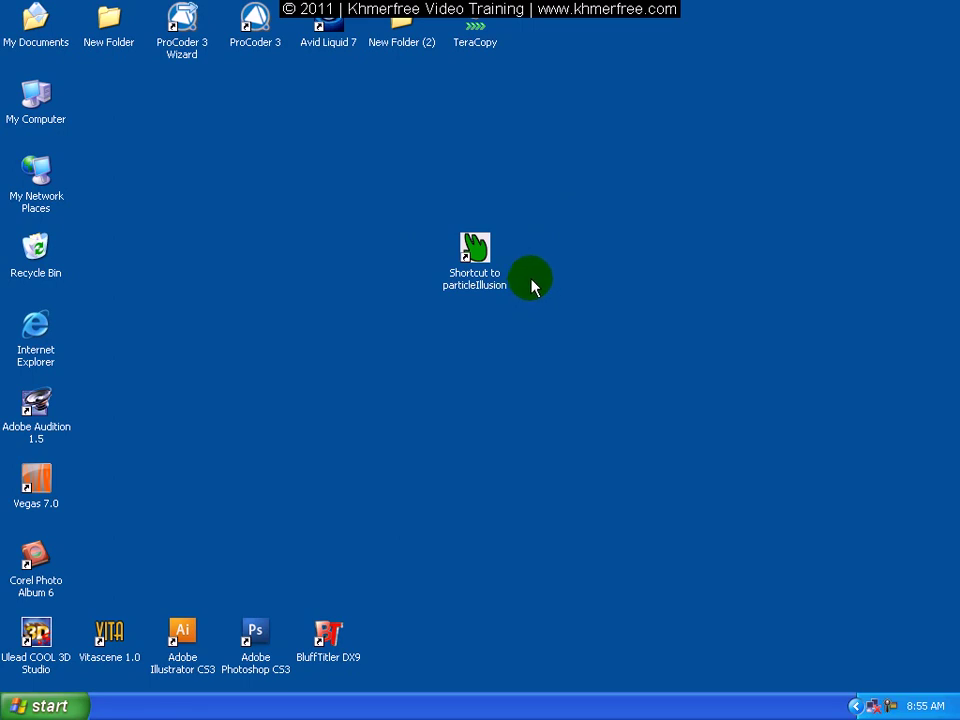
left_click_drag(501, 266, 432, 176)
left_click(532, 180)
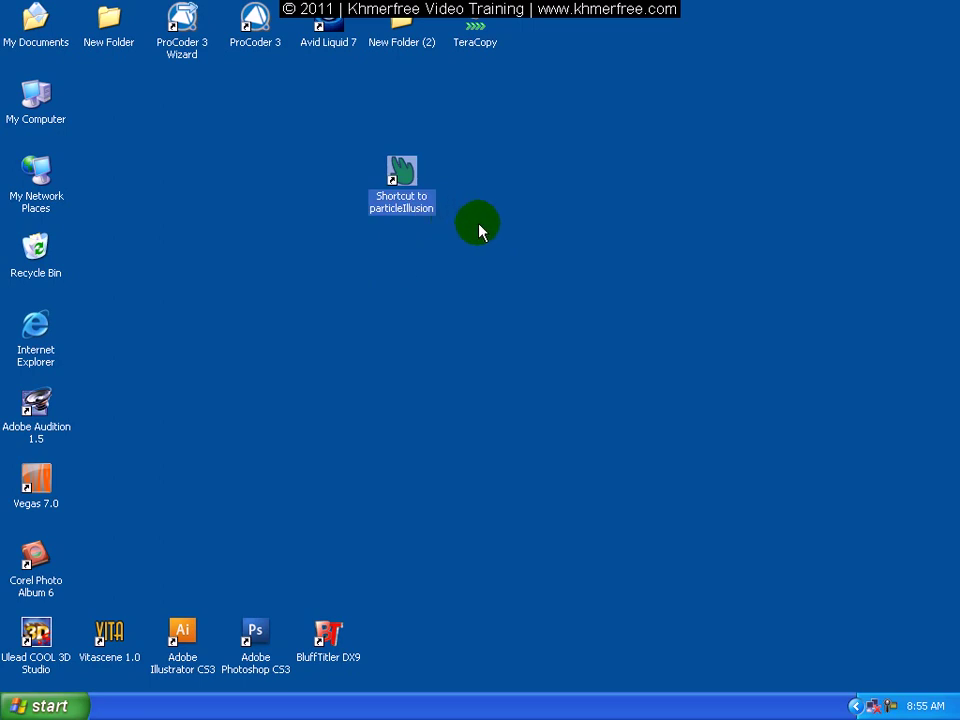
left_click(479, 178)
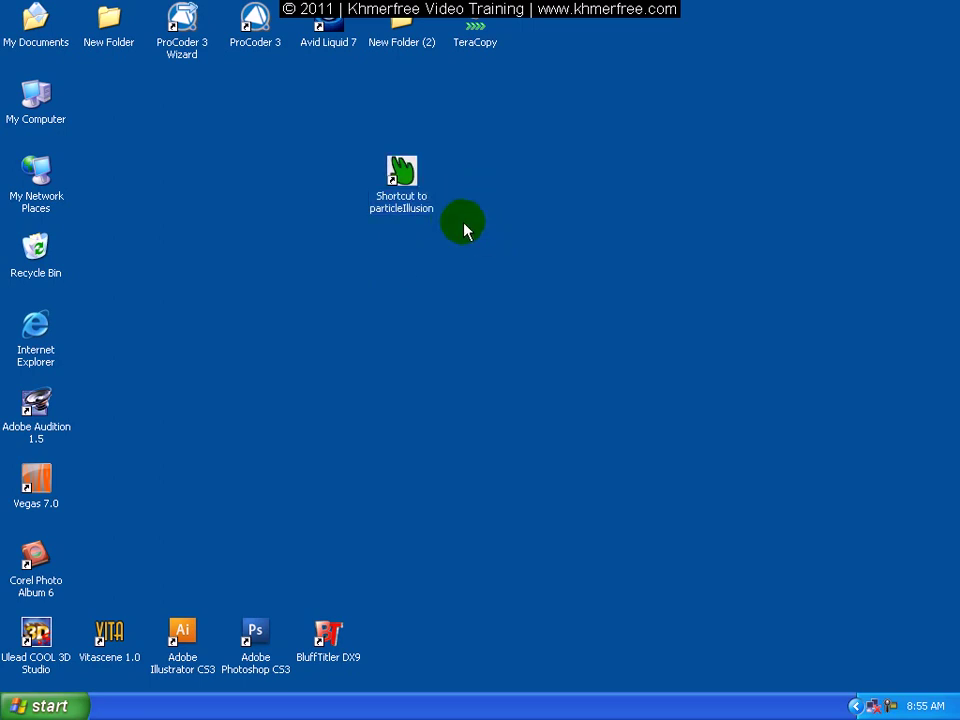
- Start particleIllusion from its desktop shortcut and widen the stage area by narrowing the emitter library
double_click(402, 174)
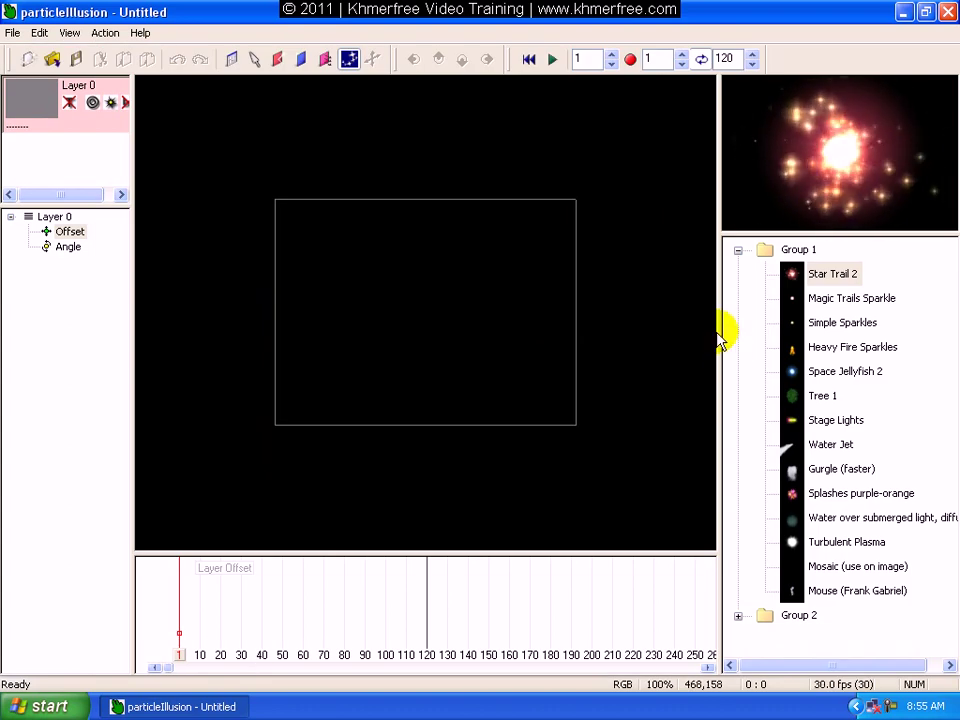
left_click_drag(719, 330, 757, 331)
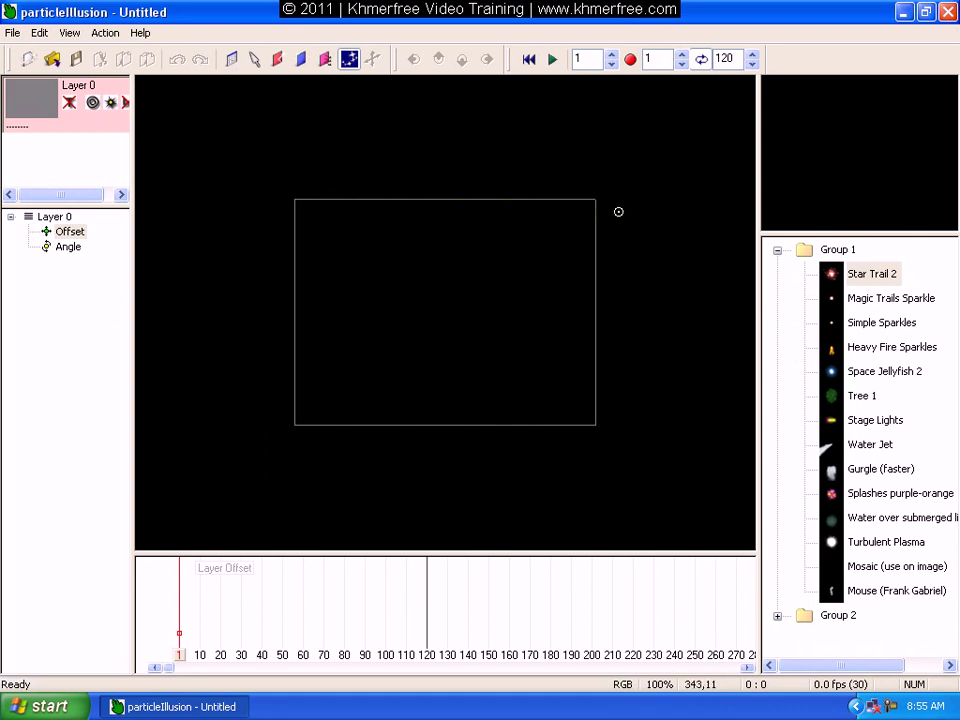
left_click(435, 228)
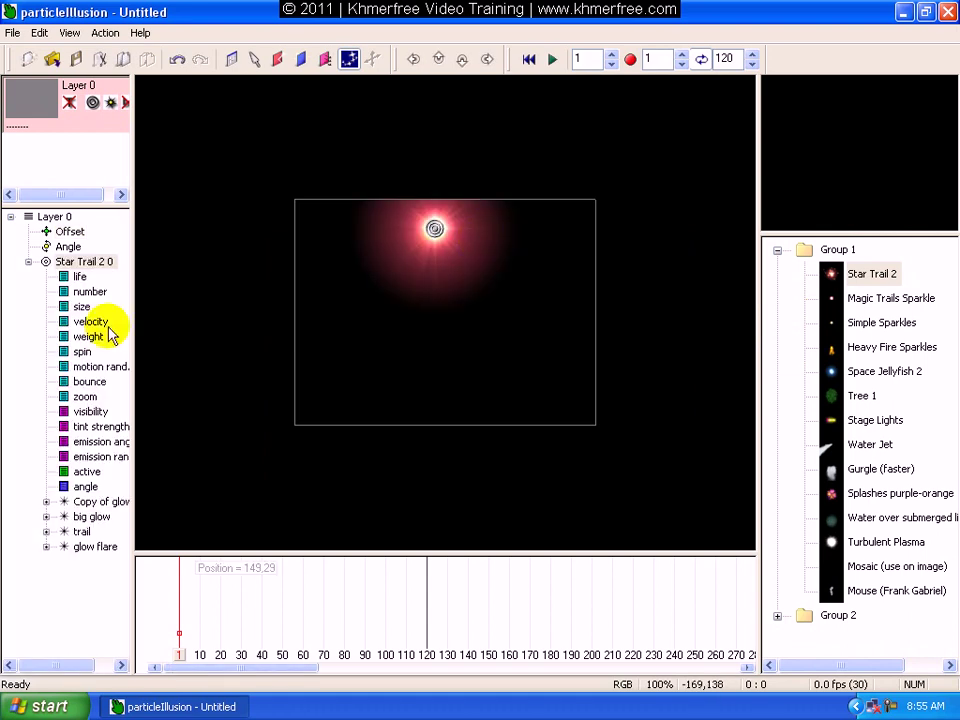
left_click(84, 262)
key("Delete")
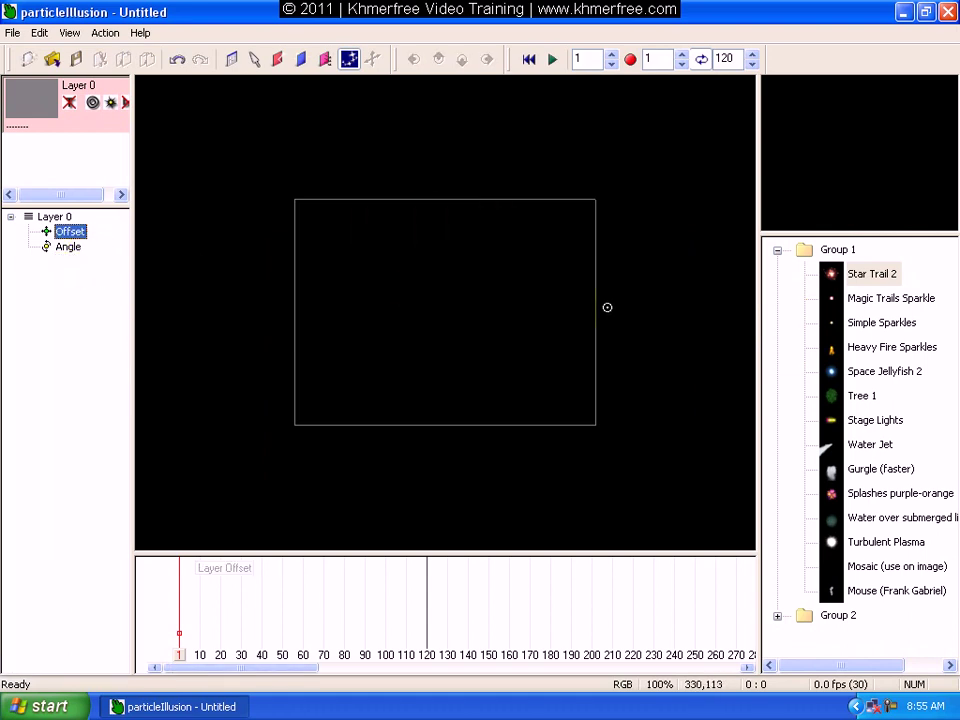
- Activate the Select tool and zoom the stage in to 160%
left_click(255, 59)
left_click(407, 253)
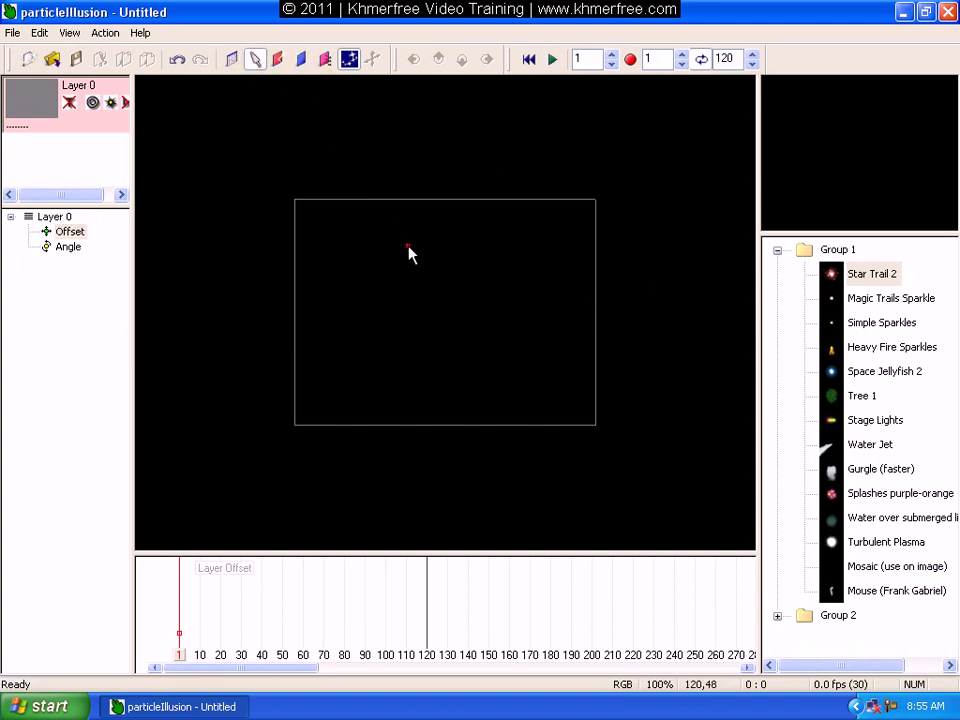
scroll(408, 255, "up", 7)
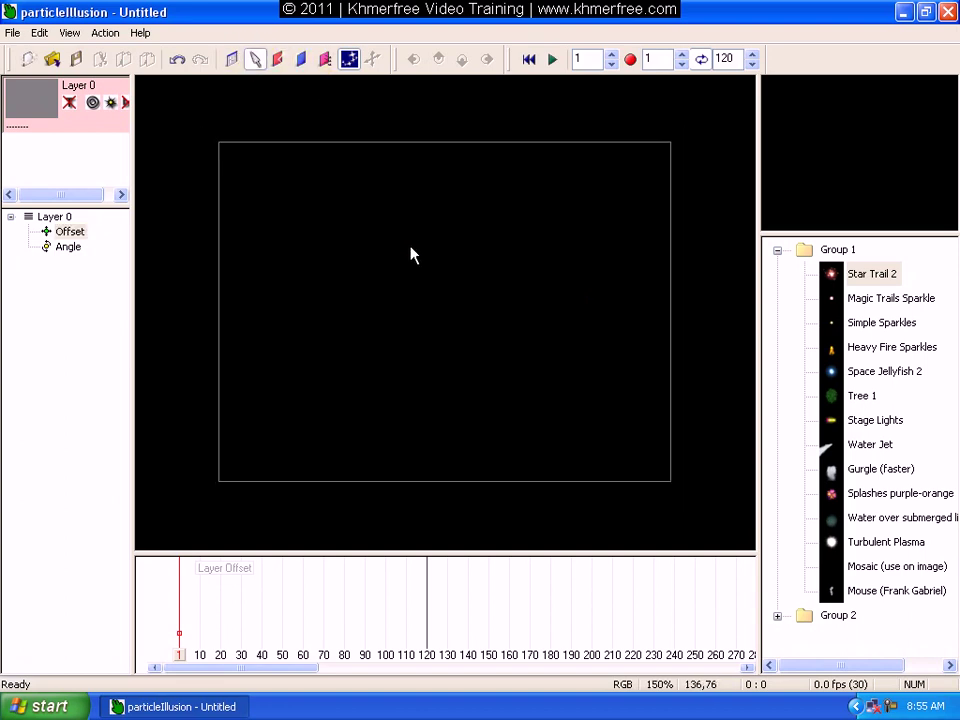
scroll(413, 254, "down", 1)
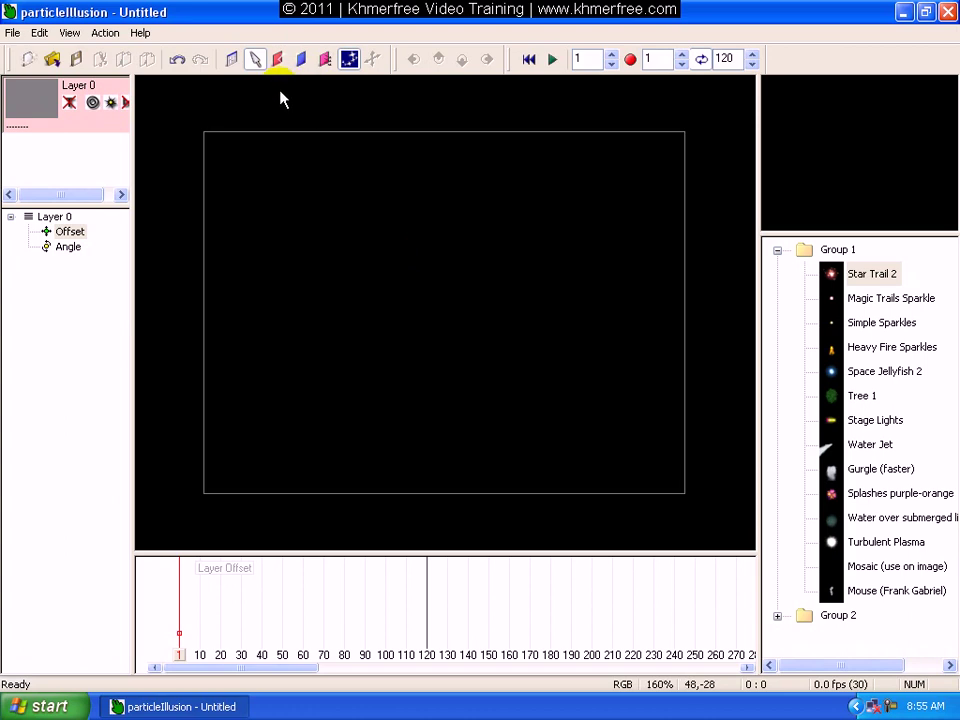
- Set the project's background color to blue (R 61, G 65, B 195) and apply the project settings
left_click(236, 61)
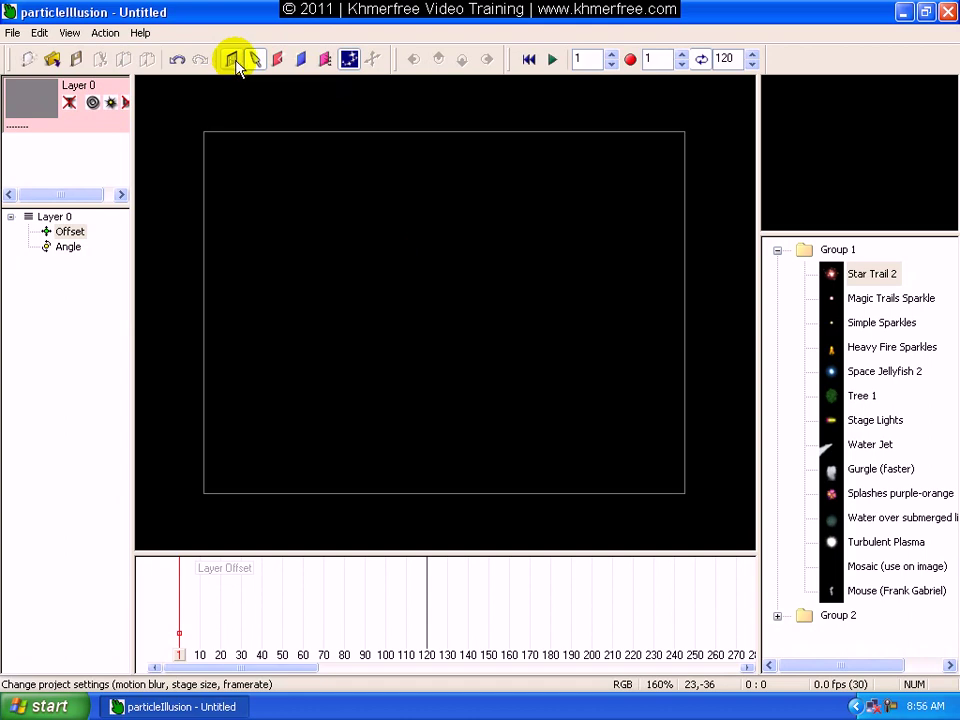
left_click(234, 62)
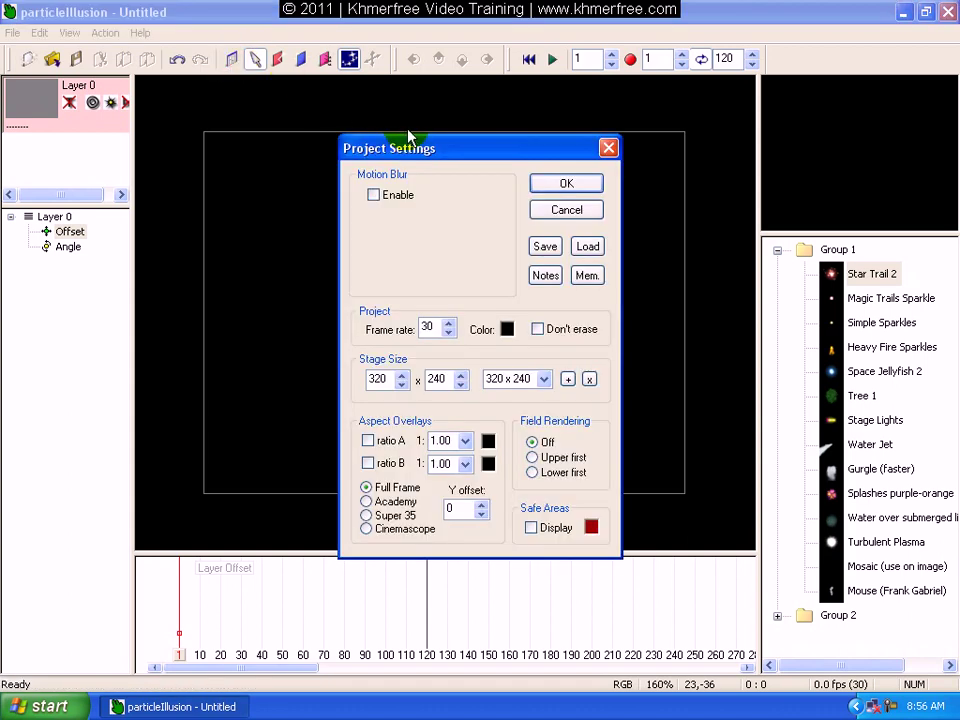
left_click_drag(396, 154, 350, 148)
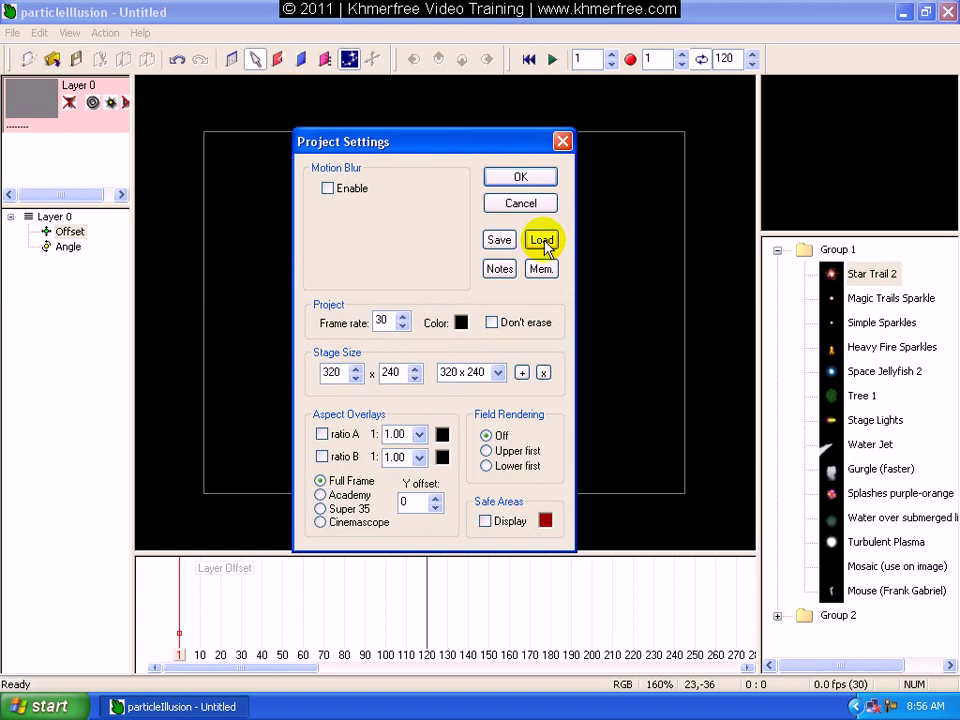
left_click(460, 322)
mouse_move(405, 314)
left_mouse_down()
mouse_move(386, 318)
mouse_move(343, 360)
mouse_move(343, 332)
mouse_move(367, 324)
left_mouse_up()
left_click(391, 336)
left_click(367, 390)
left_click(424, 316)
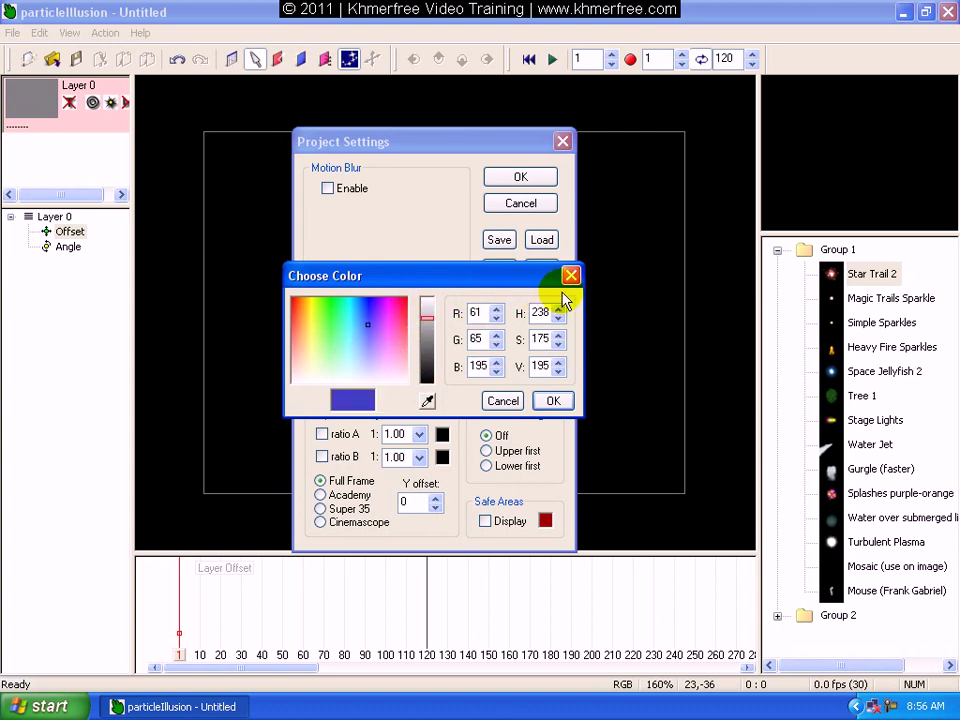
left_click(553, 400)
left_click(534, 180)
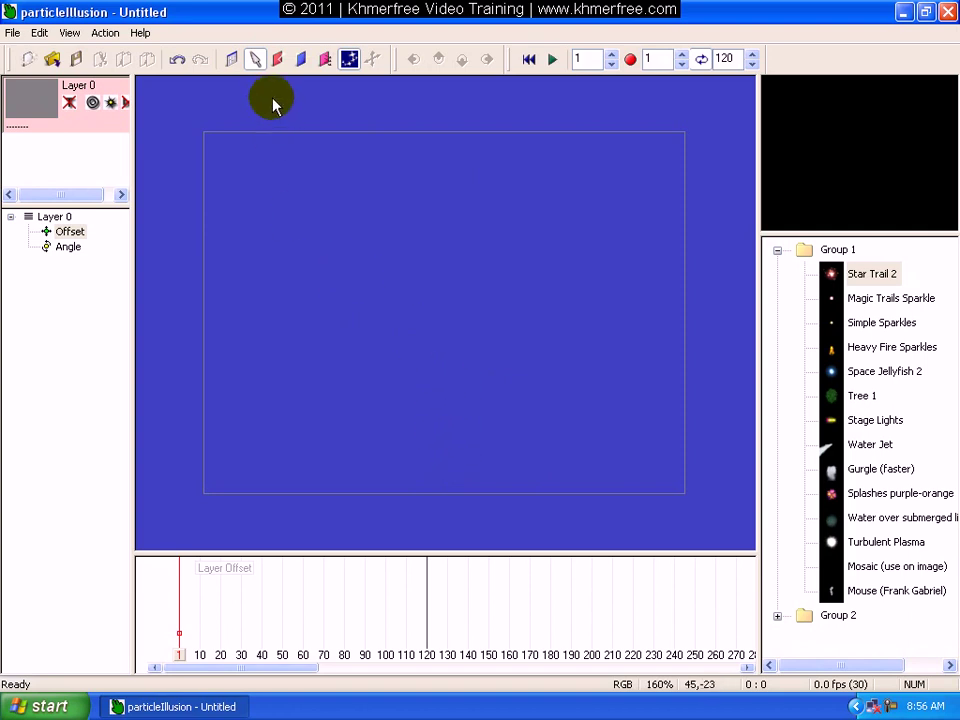
- Darken the project's background color to near-black (R 0, G 1, B 3) and apply the project settings
left_click(230, 59)
left_click(507, 330)
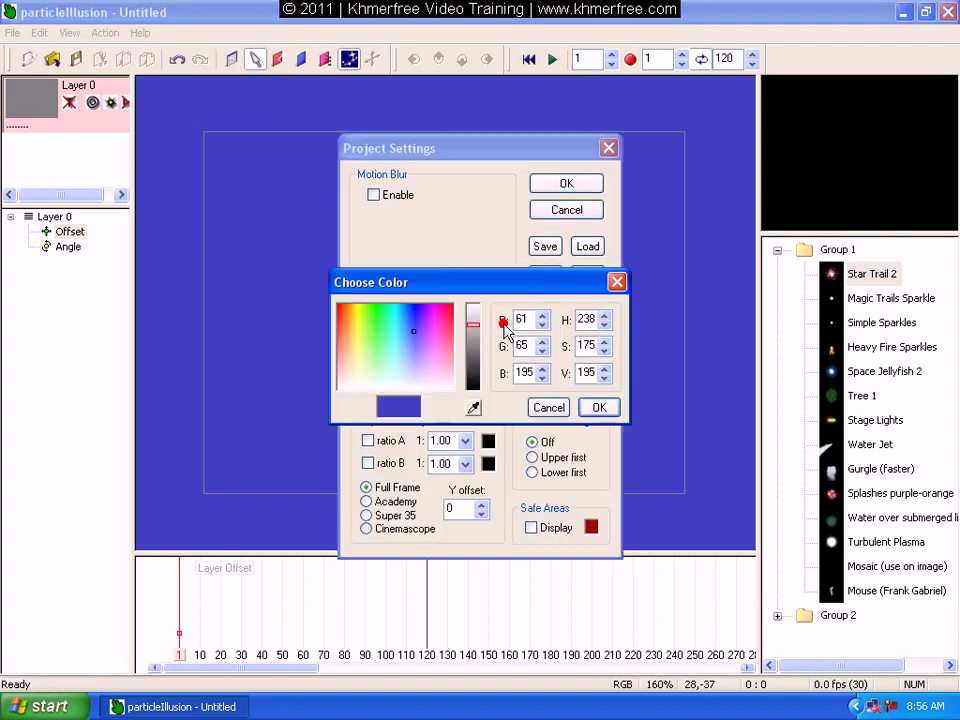
left_click(473, 396)
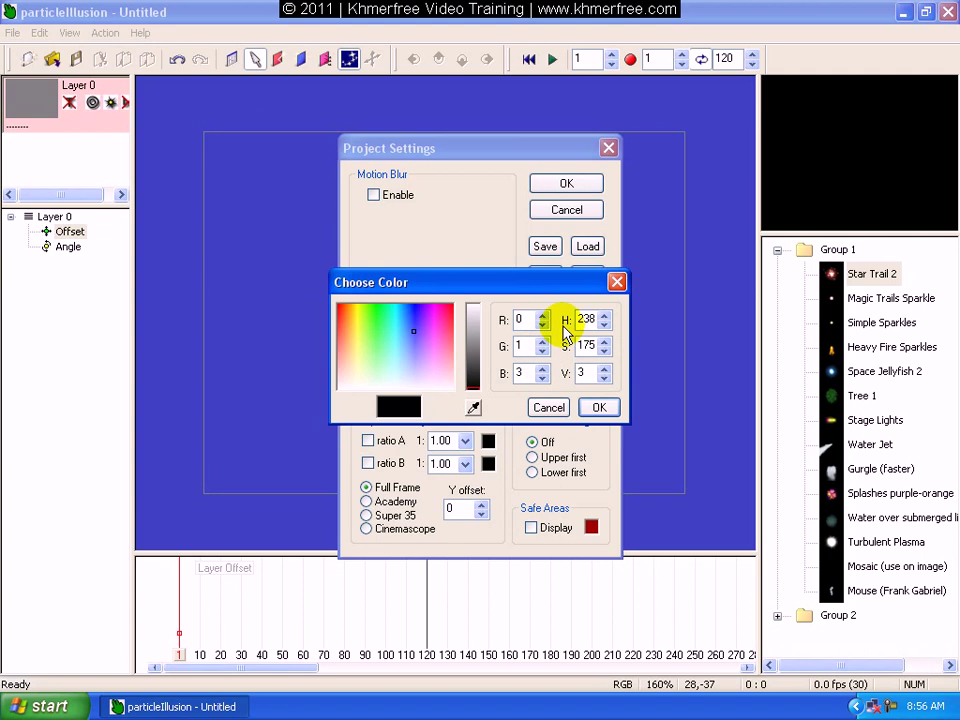
left_click(601, 409)
left_click(565, 185)
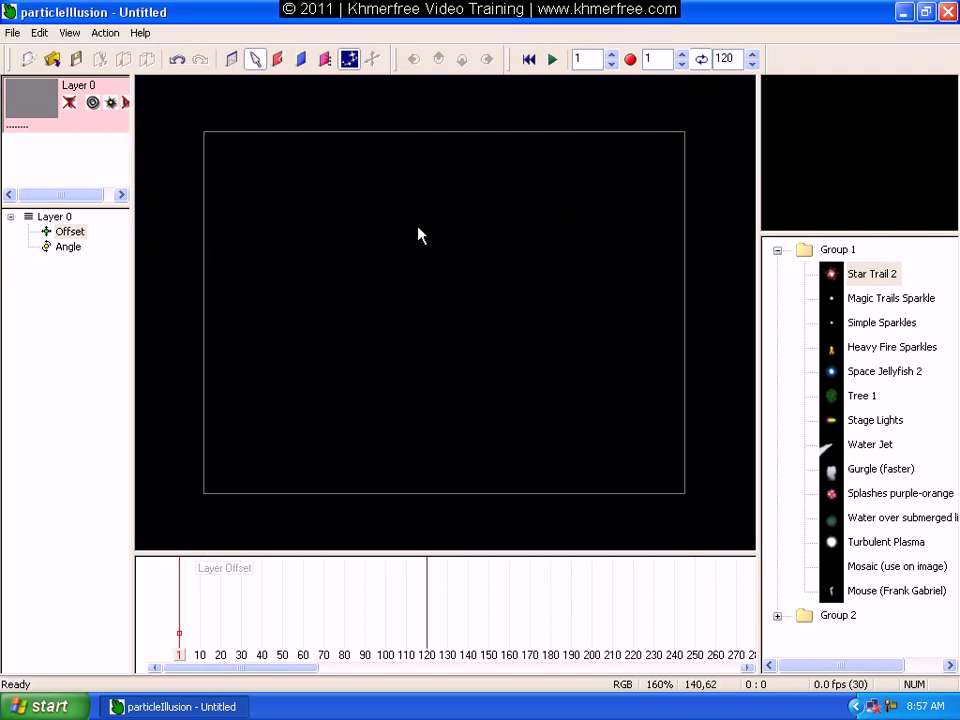
- Review the project settings and the list of stage size presets, keeping 320 x 240
left_click(233, 63)
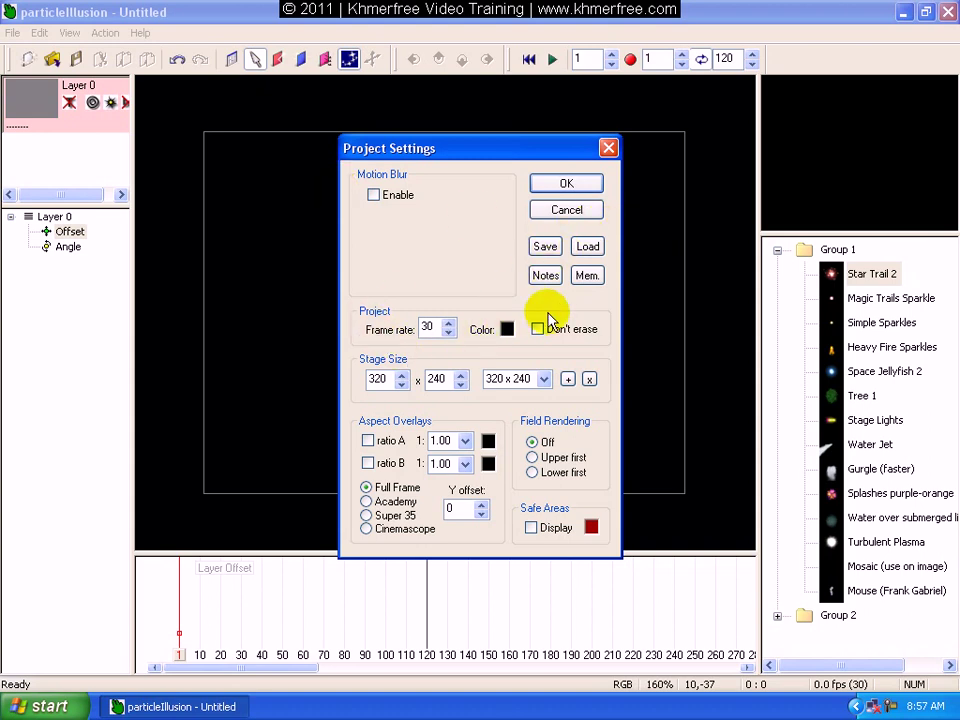
left_click_drag(470, 148, 449, 126)
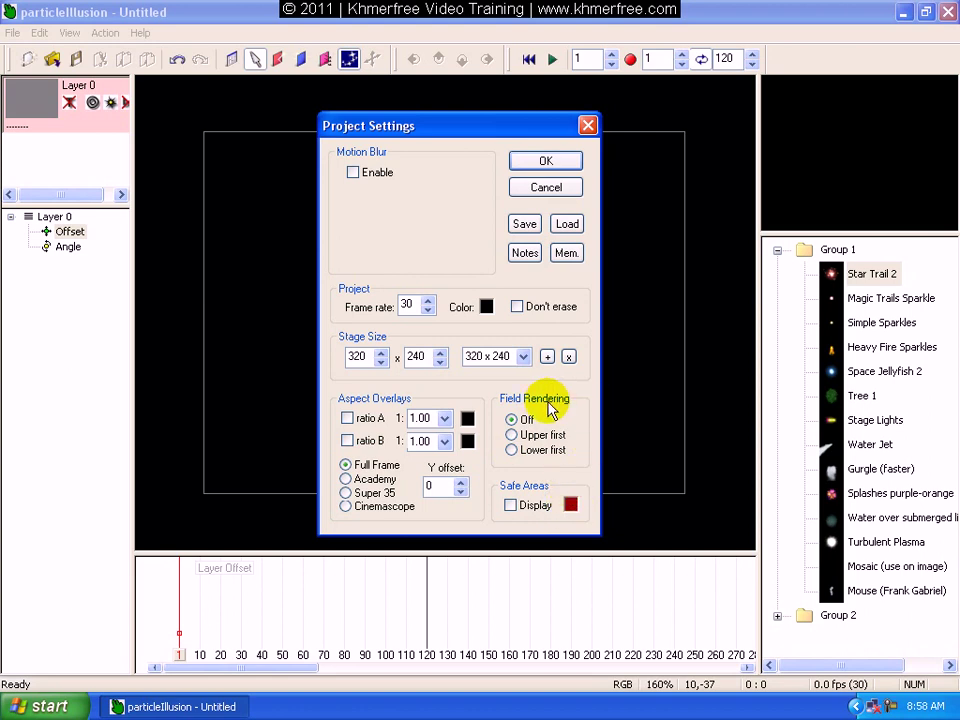
left_click(522, 356)
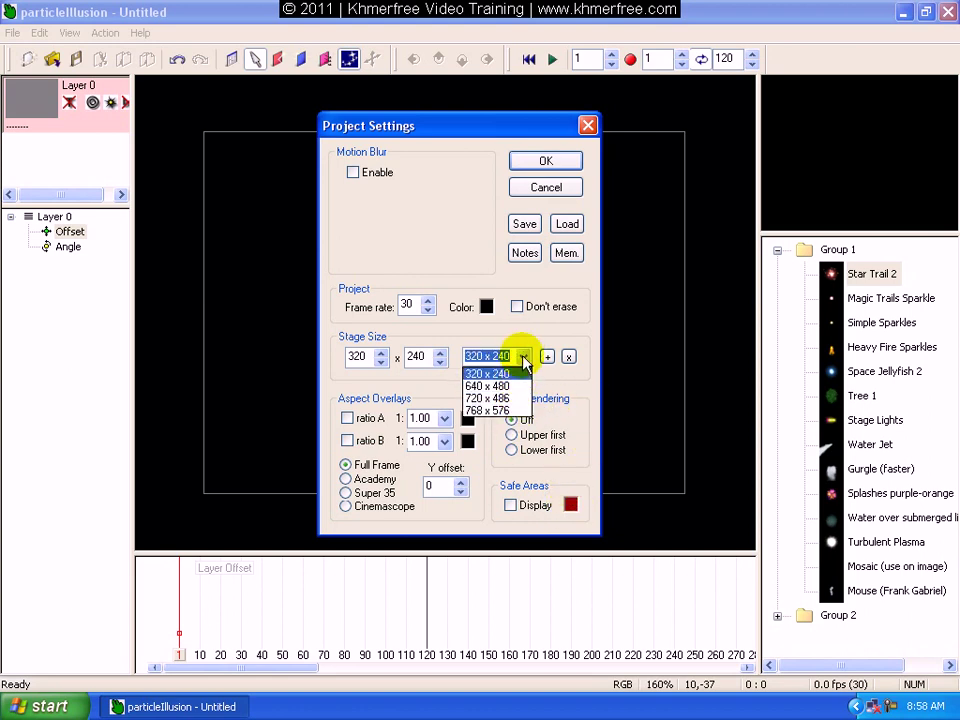
left_click(522, 357)
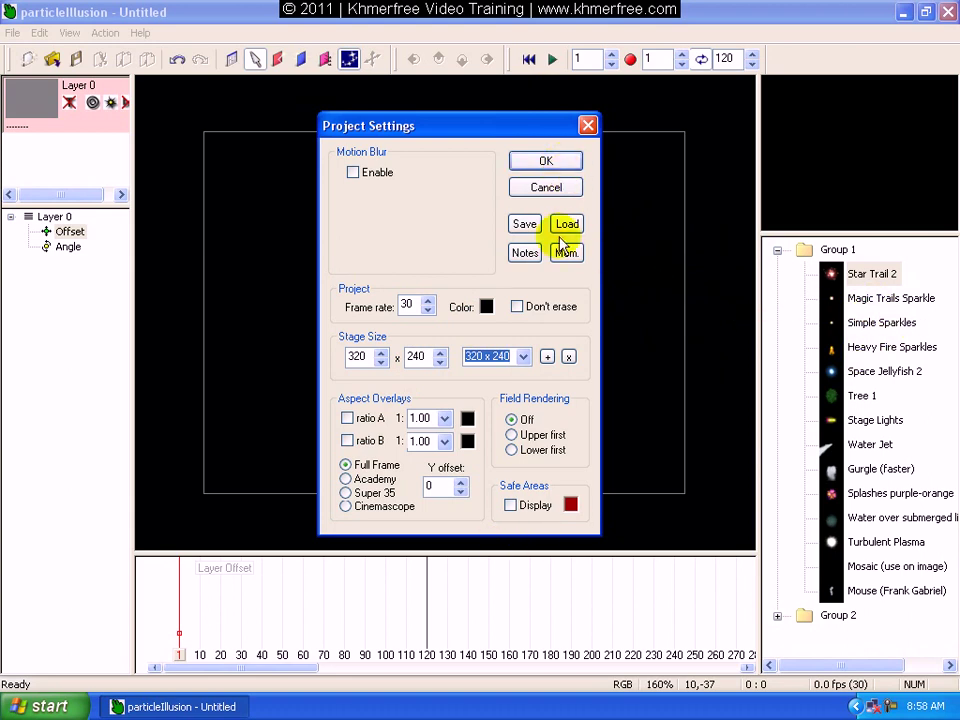
left_click(531, 161)
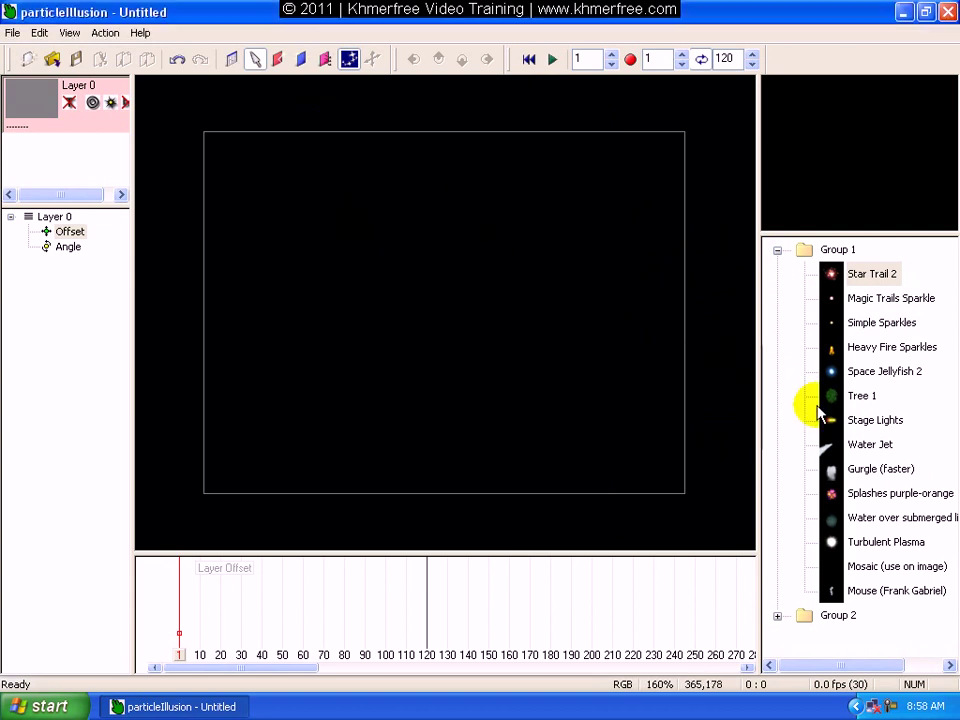
- Preview Group 1 emitters from the library, including Heavy Fire Sparkles, Stage Lights, Space Jellyfish 2, Tree 1 and Simple Sparkles
left_click(858, 347)
left_click(855, 322)
left_click(855, 347)
left_click(870, 420)
left_click(869, 470)
left_click(860, 371)
left_click(858, 347)
left_click(858, 395)
left_click(868, 420)
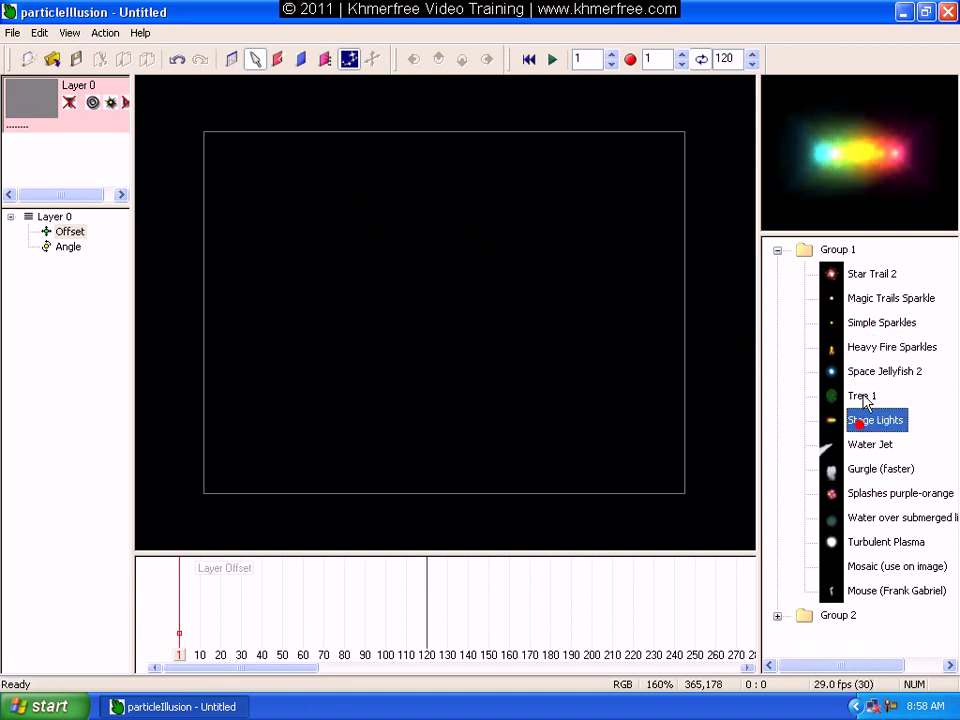
left_click(866, 347)
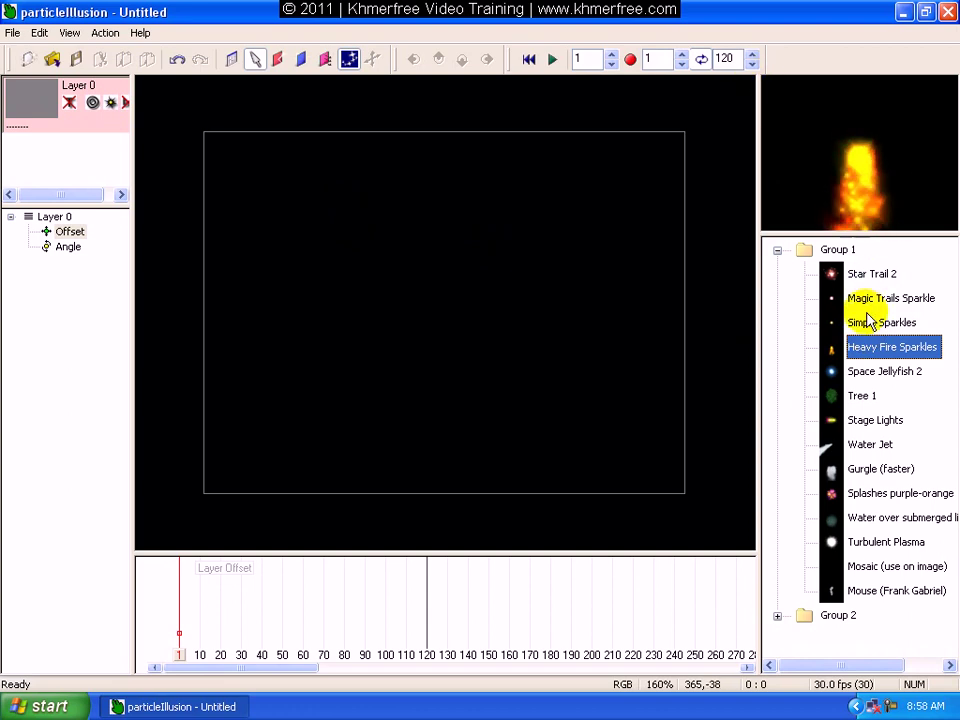
left_click(858, 374)
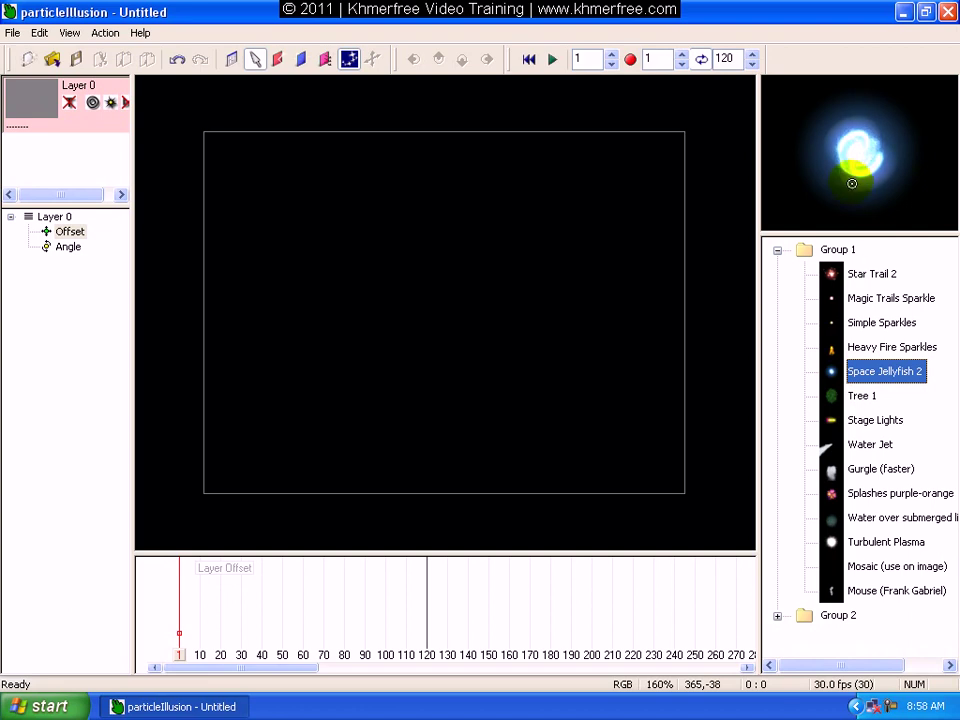
left_click(855, 397)
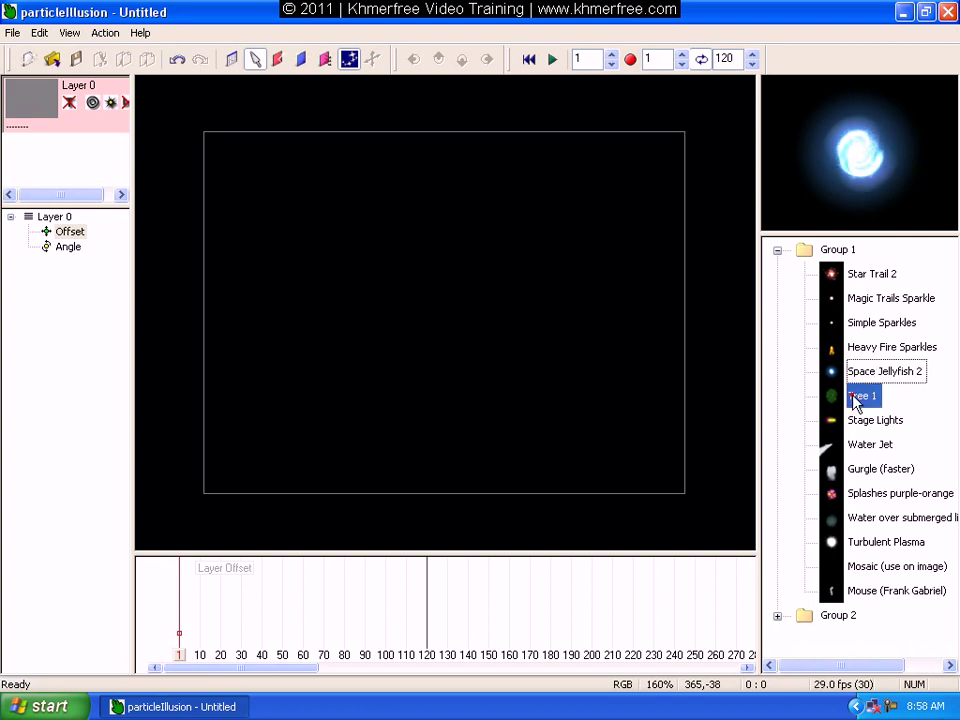
left_click(853, 326)
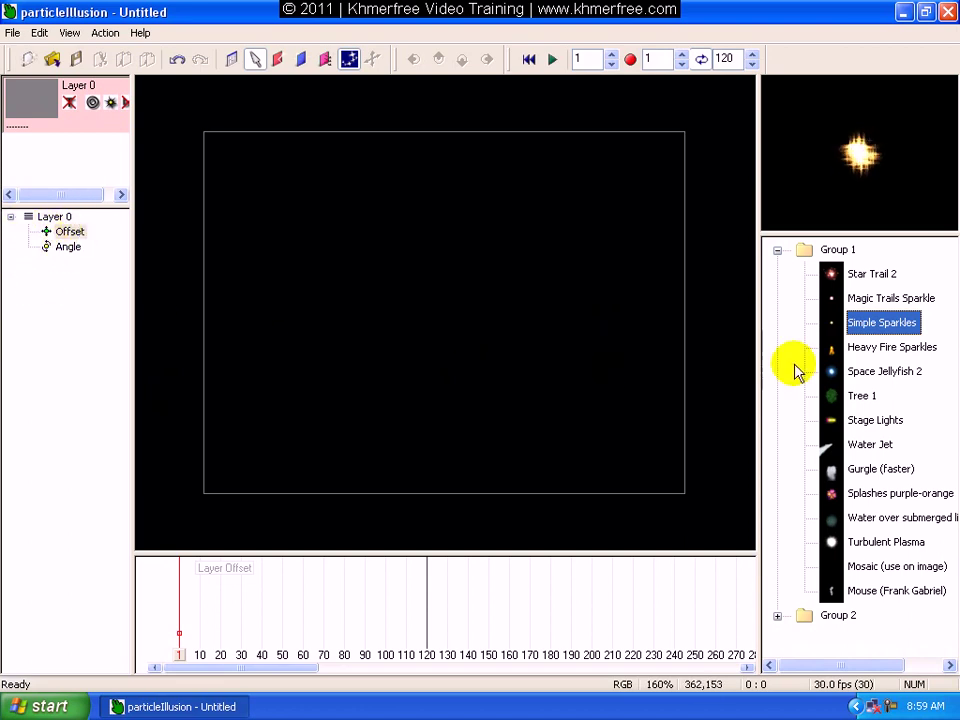
- Place a Star Trail 2 emitter on the stage at about position 133,114
left_click(851, 272)
left_click(256, 59)
left_click(404, 305)
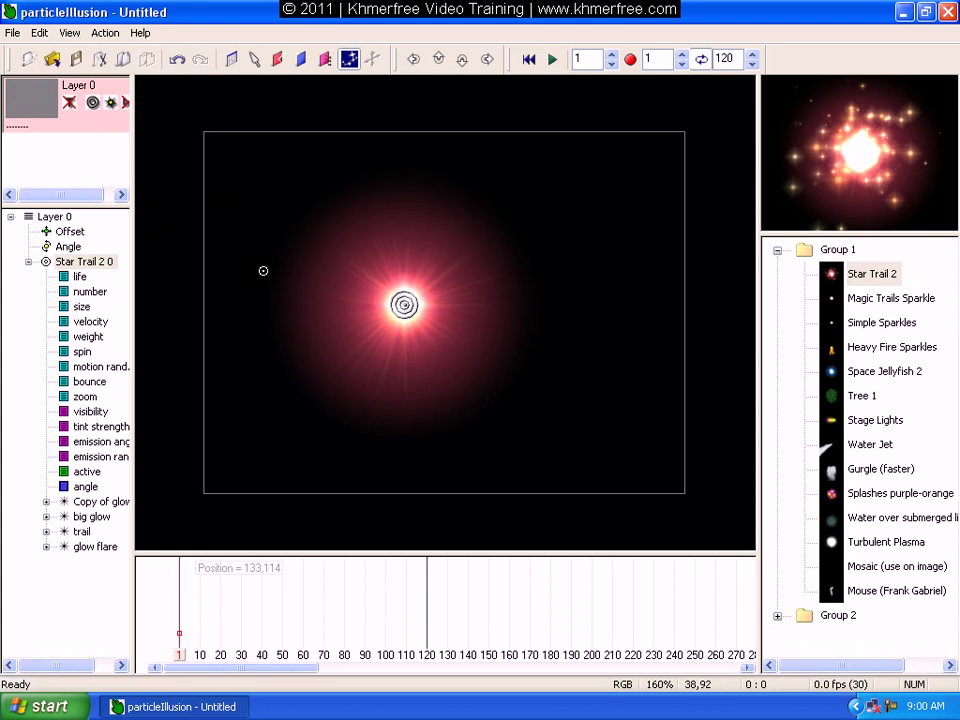
- Open the image file chooser for Layer 0 and close it without choosing a file
double_click(24, 103)
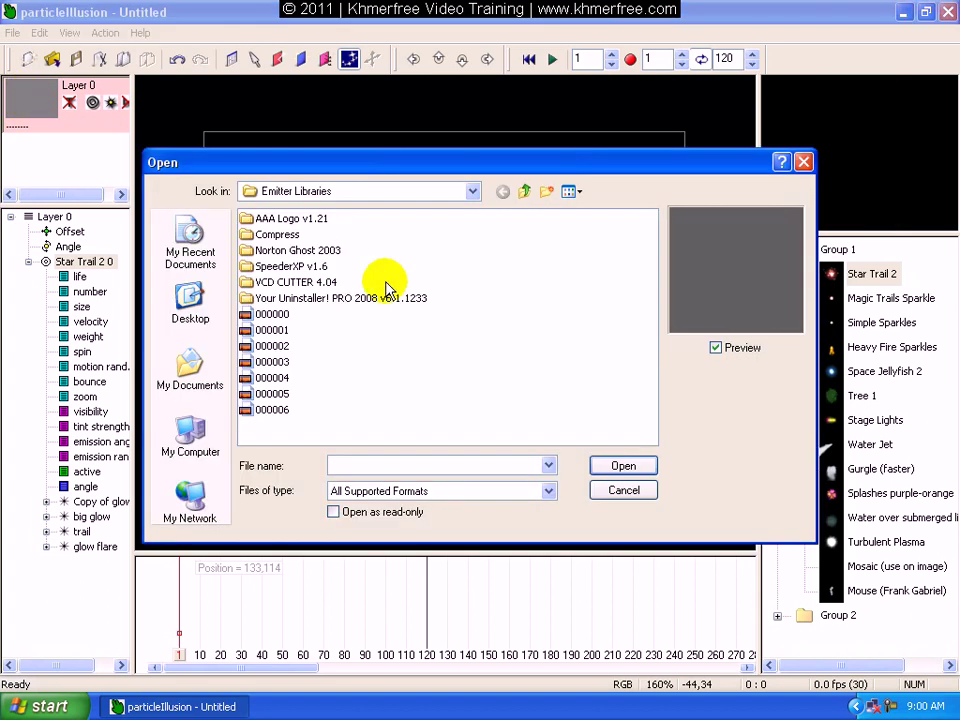
left_click(803, 162)
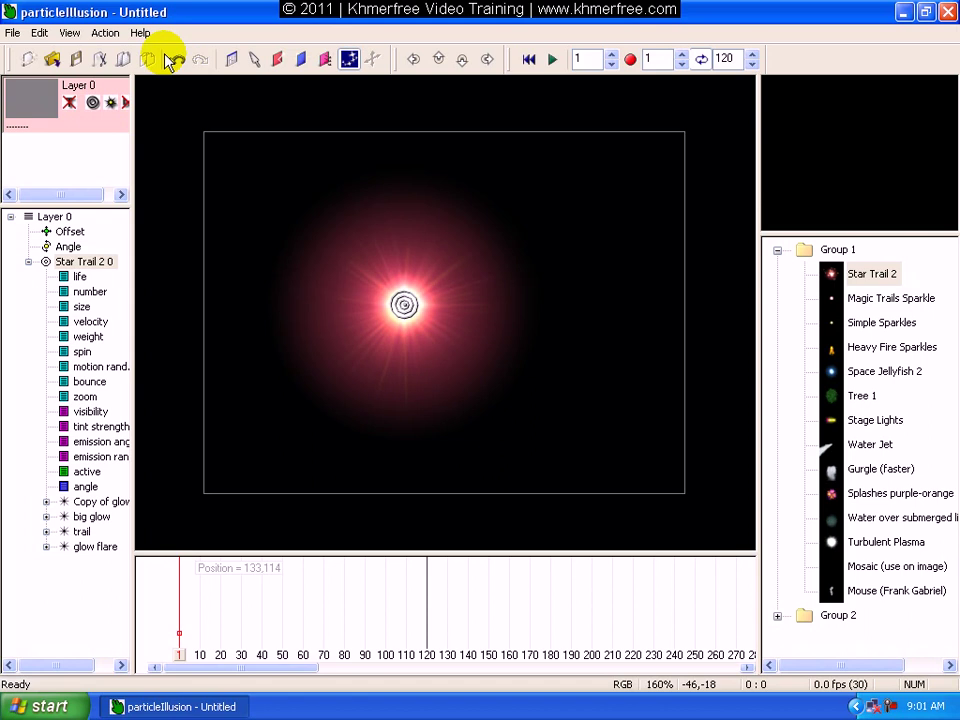
- Select the Star Trail 2 emitter on the stage with the Select tool
left_click(257, 62)
left_click(401, 302)
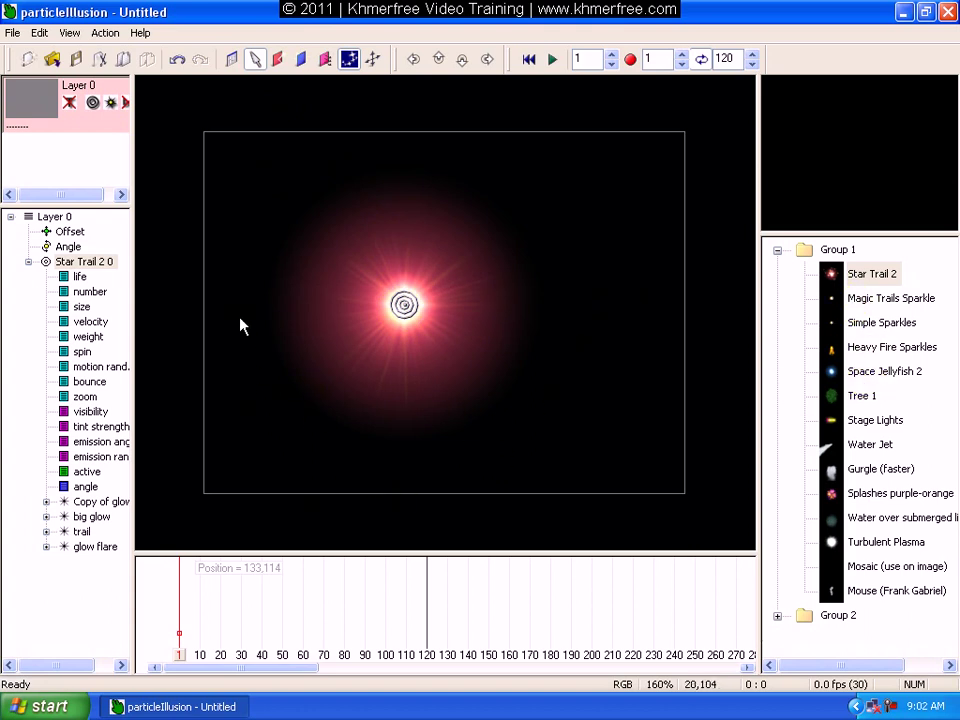
left_click(250, 59)
left_click(258, 60)
left_click(252, 60)
left_click(275, 59)
left_click(349, 60)
left_click(529, 59)
left_click(729, 59)
left_click(253, 59)
left_click(349, 60)
left_click(374, 59)
left_click(253, 59)
left_click(290, 60)
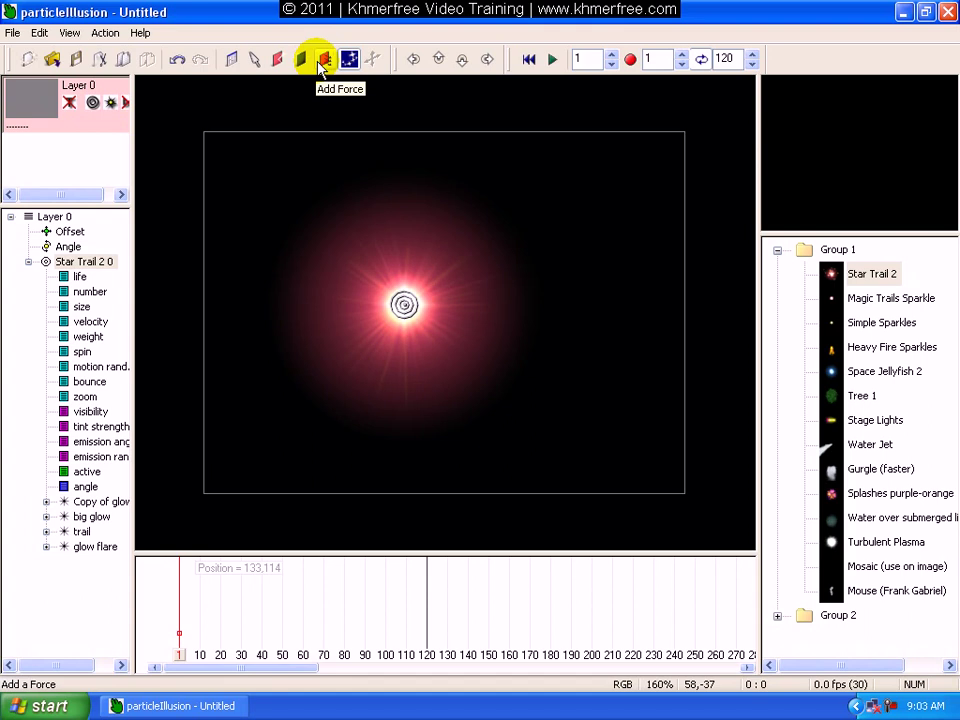
- Nudge the Star Trail 2 emitter by one pixel in each of the four directions
left_click(416, 61)
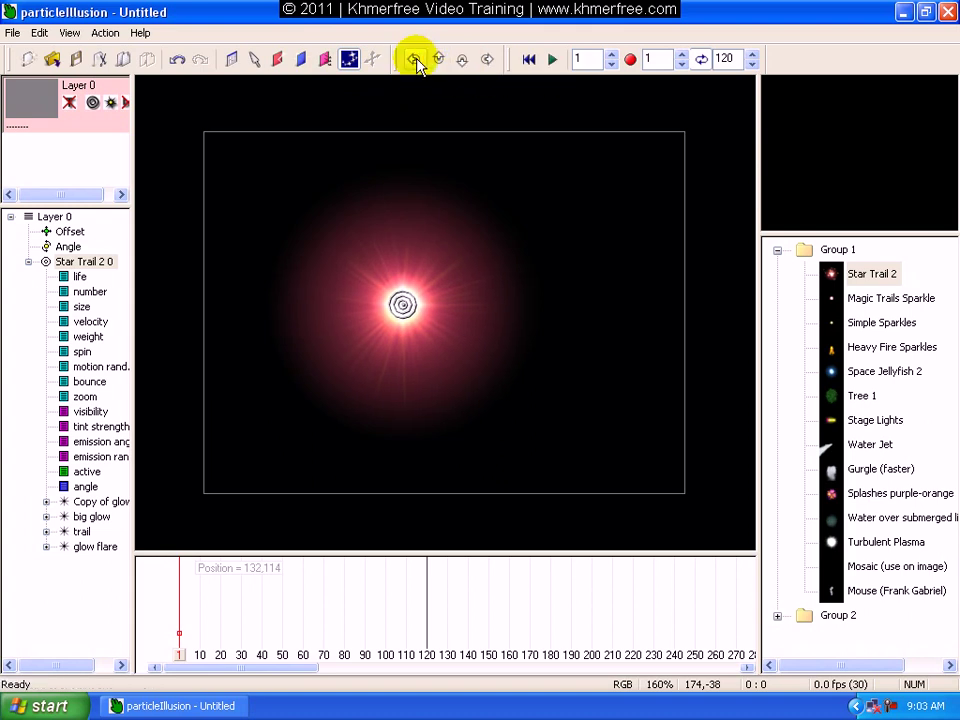
left_click(439, 61)
left_click(461, 61)
left_click(486, 60)
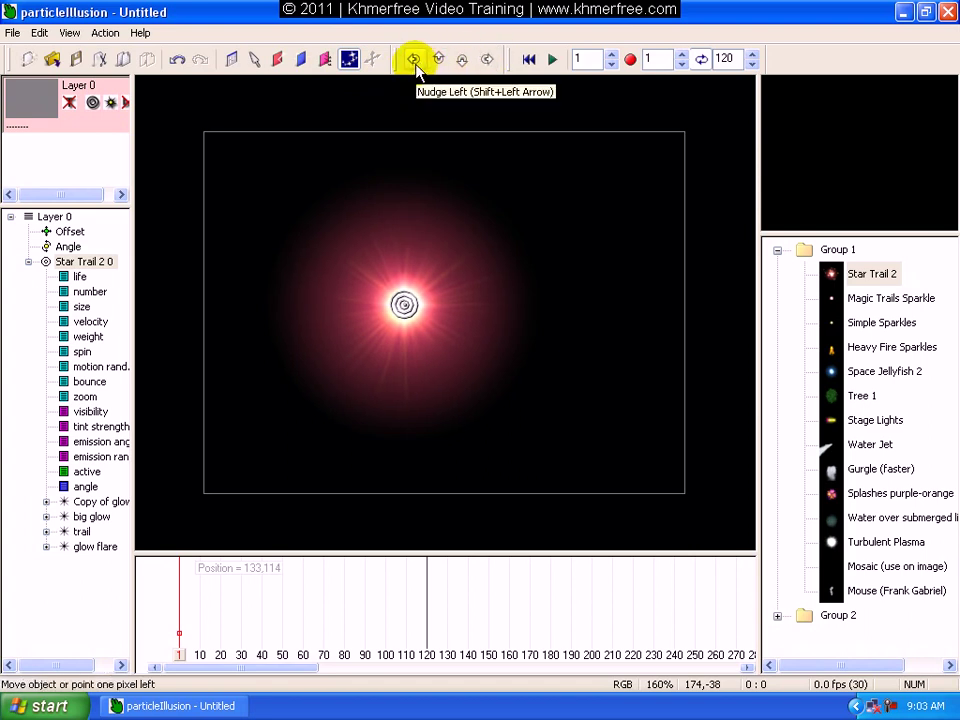
- Nudge the Star Trail 2 emitter around in one-pixel moves to position 132,114 and rewind the timeline to the first frame
left_click(413, 60)
left_click(439, 61)
left_click(462, 60)
left_click(486, 61)
left_click(438, 60)
left_click(413, 60)
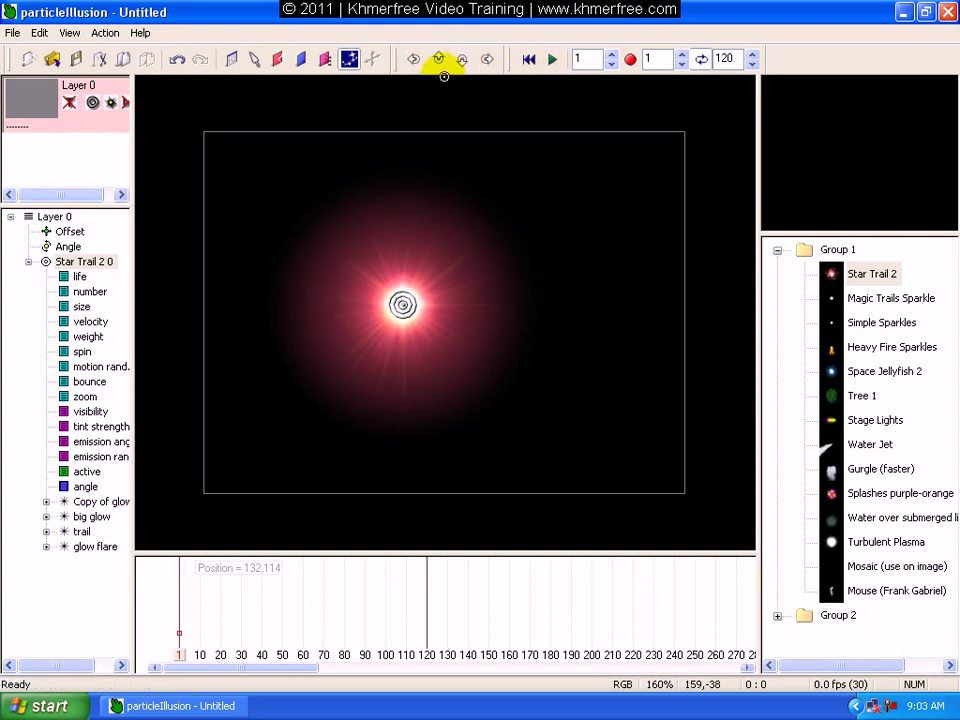
left_click(444, 309)
left_click(531, 62)
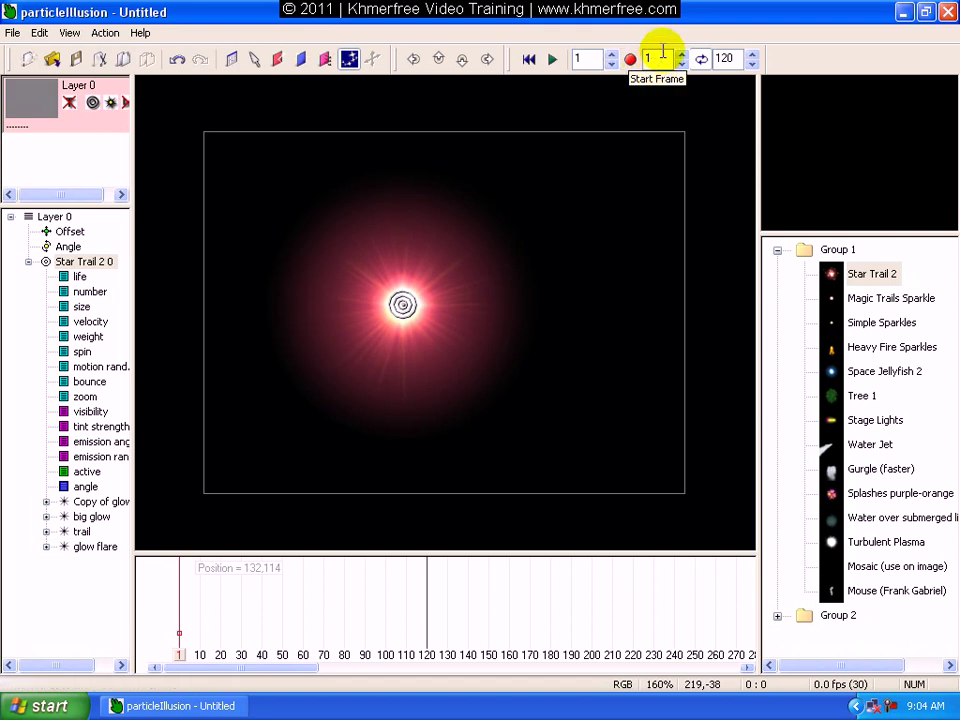
- Examine the project's start frame and end frame values without changing them
left_click(659, 58)
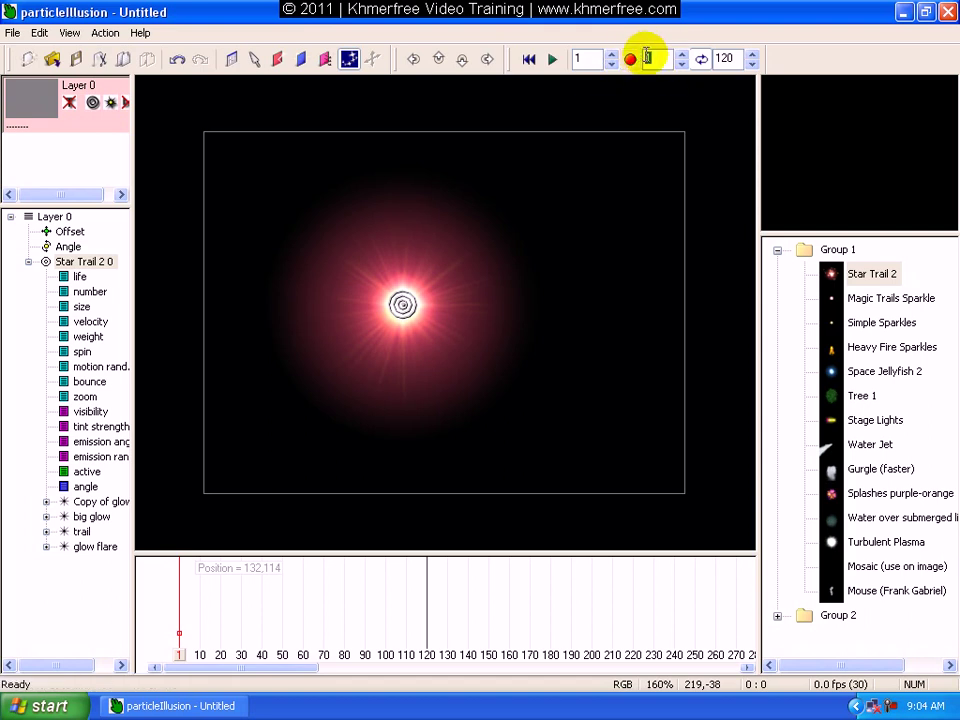
left_click(662, 56)
double_click(654, 58)
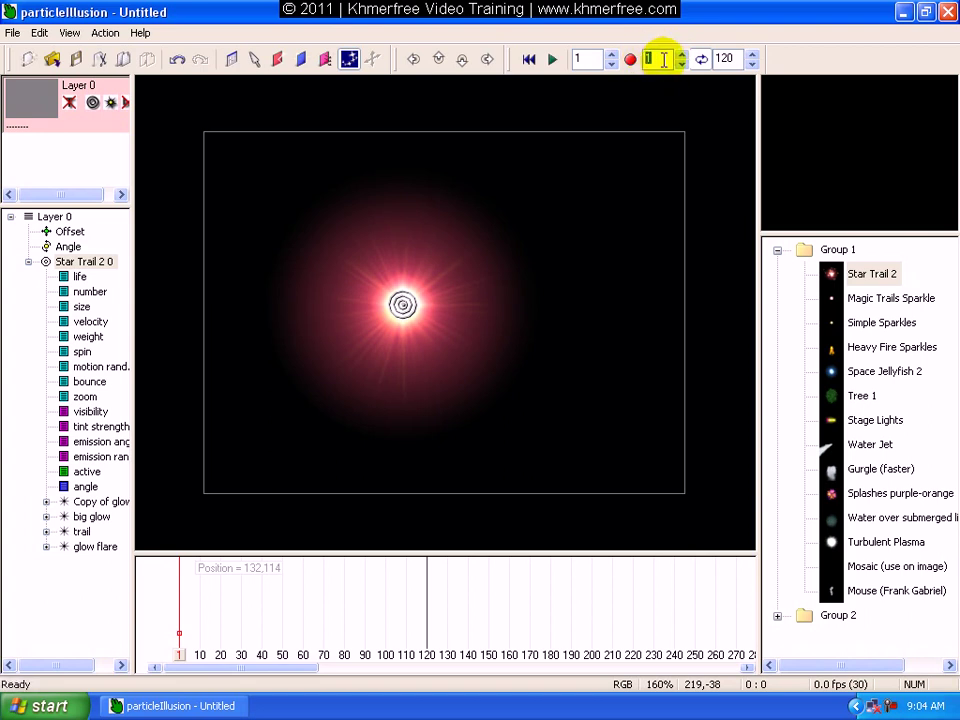
left_click(651, 59)
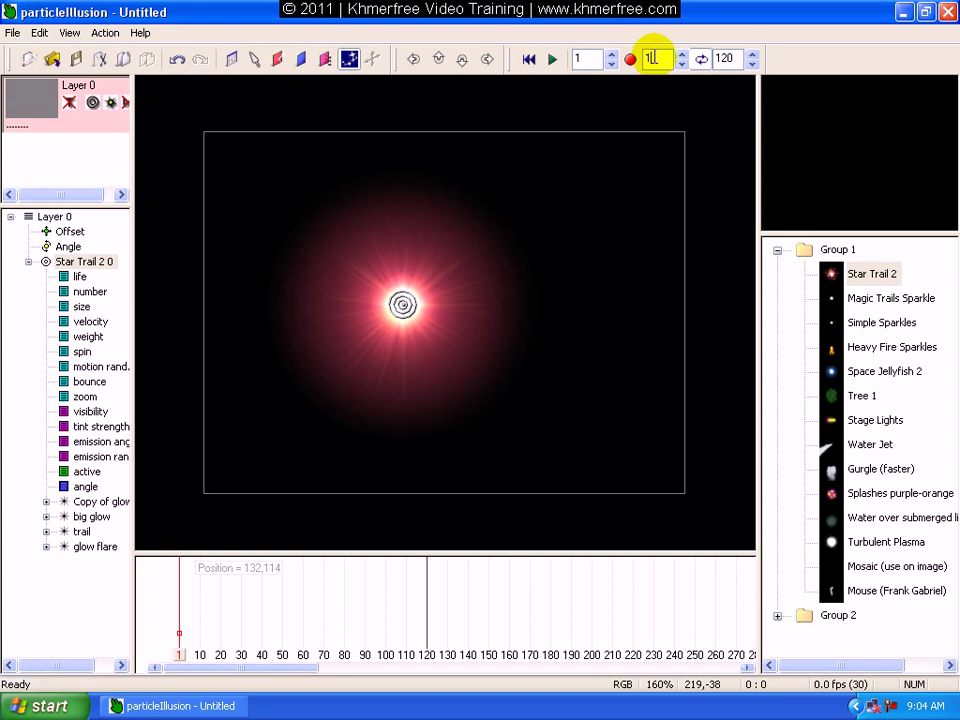
left_click(735, 59)
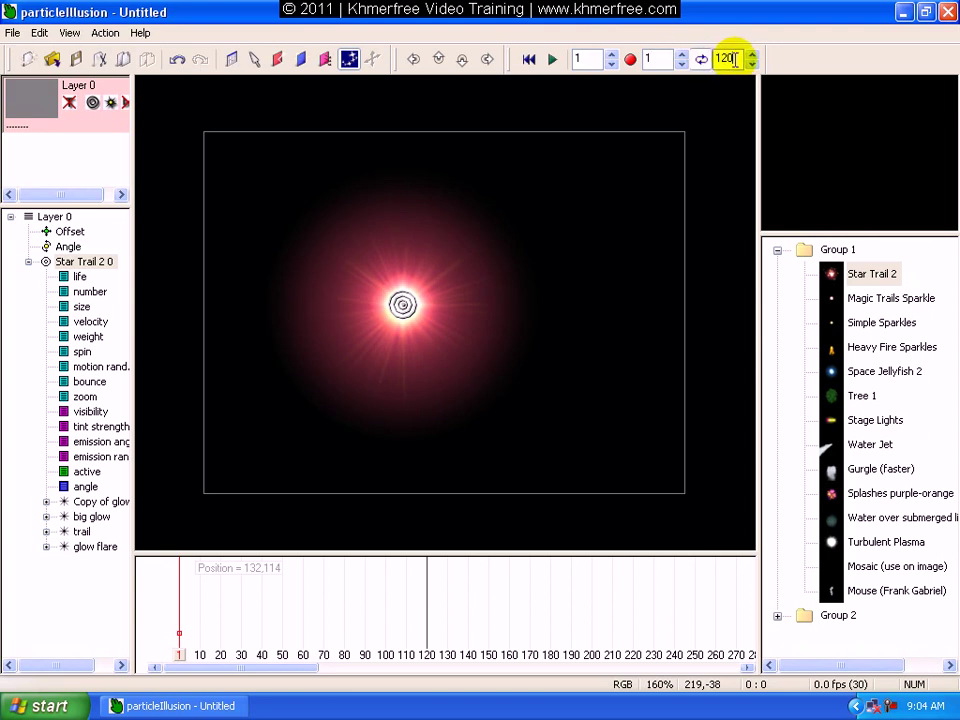
left_click_drag(735, 59, 707, 59)
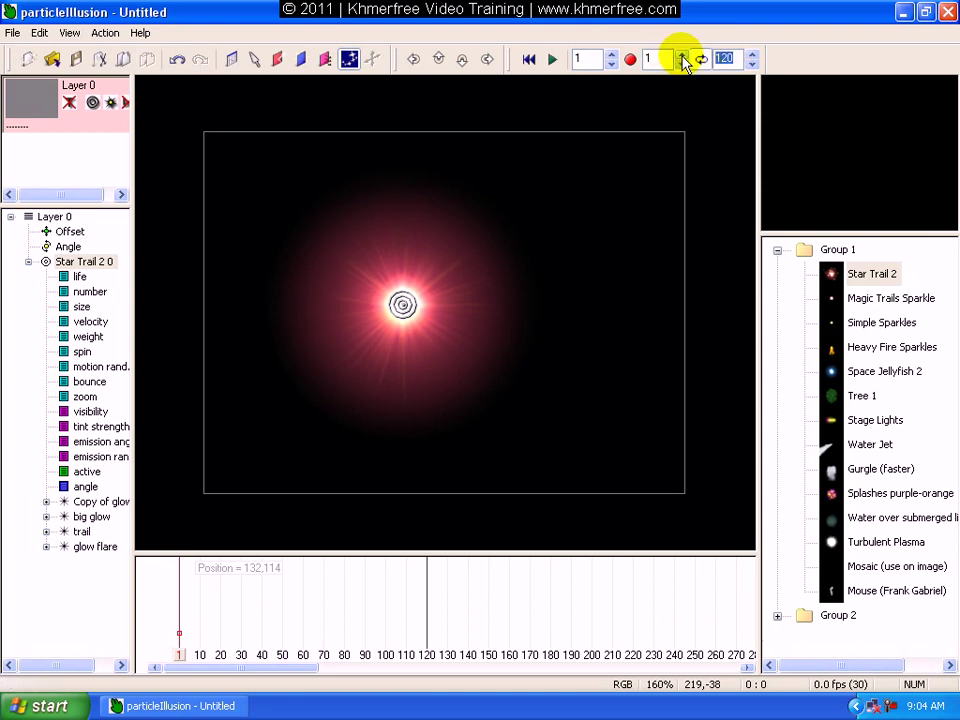
left_click(661, 59)
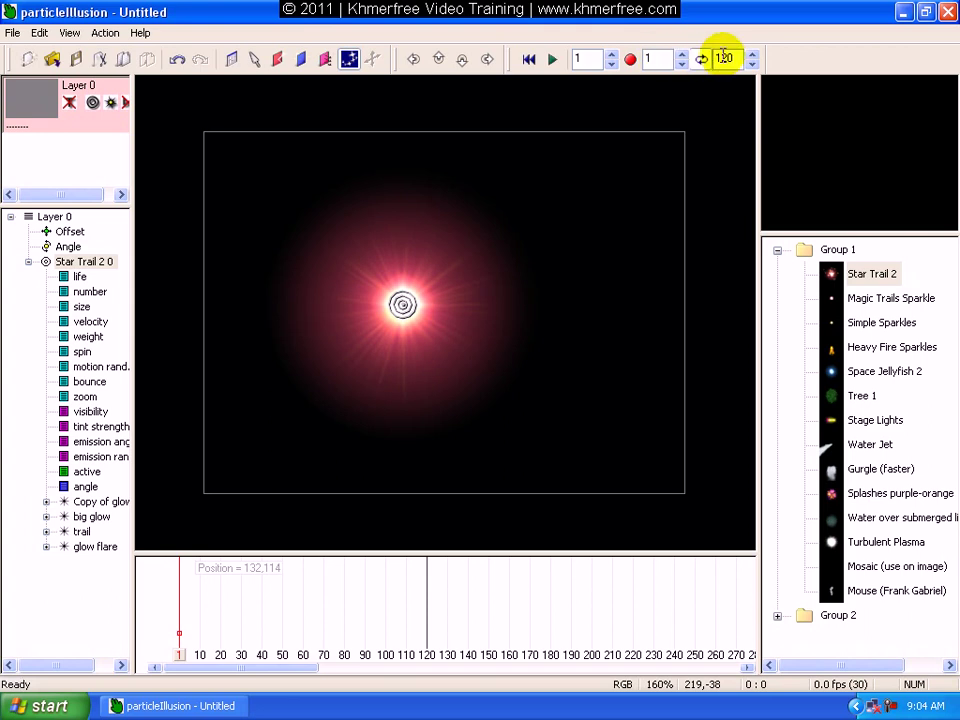
left_click(649, 58)
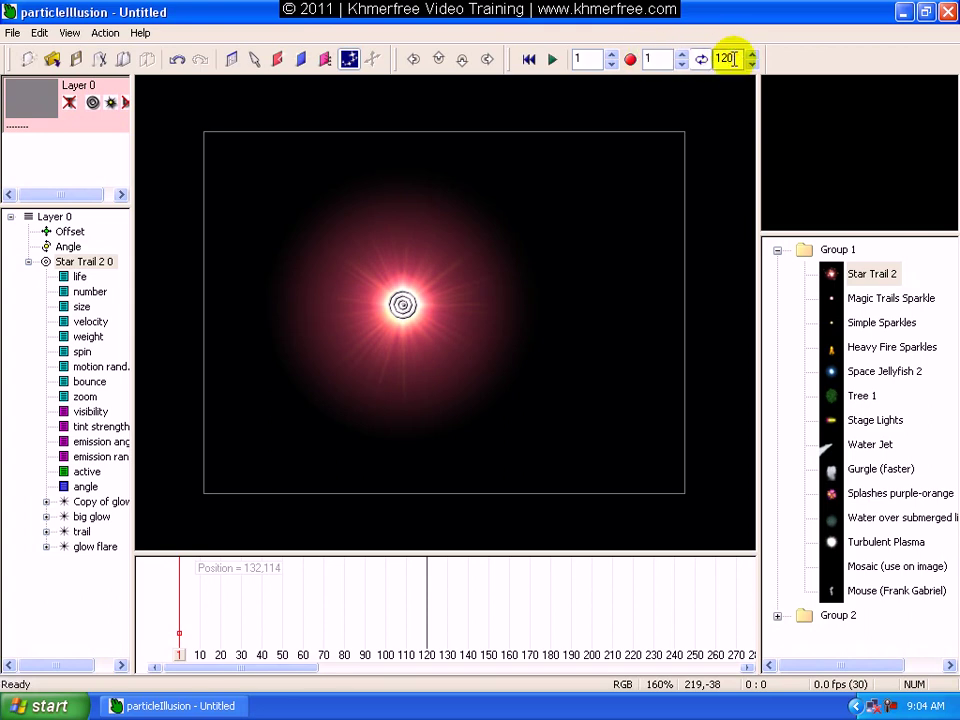
double_click(729, 57)
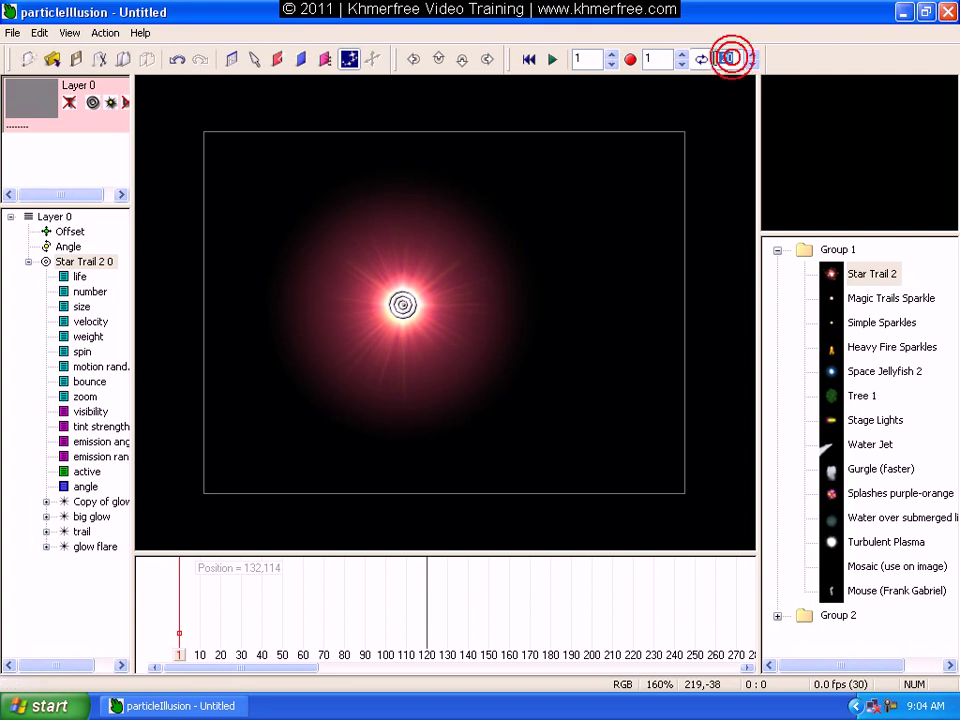
left_click(733, 54)
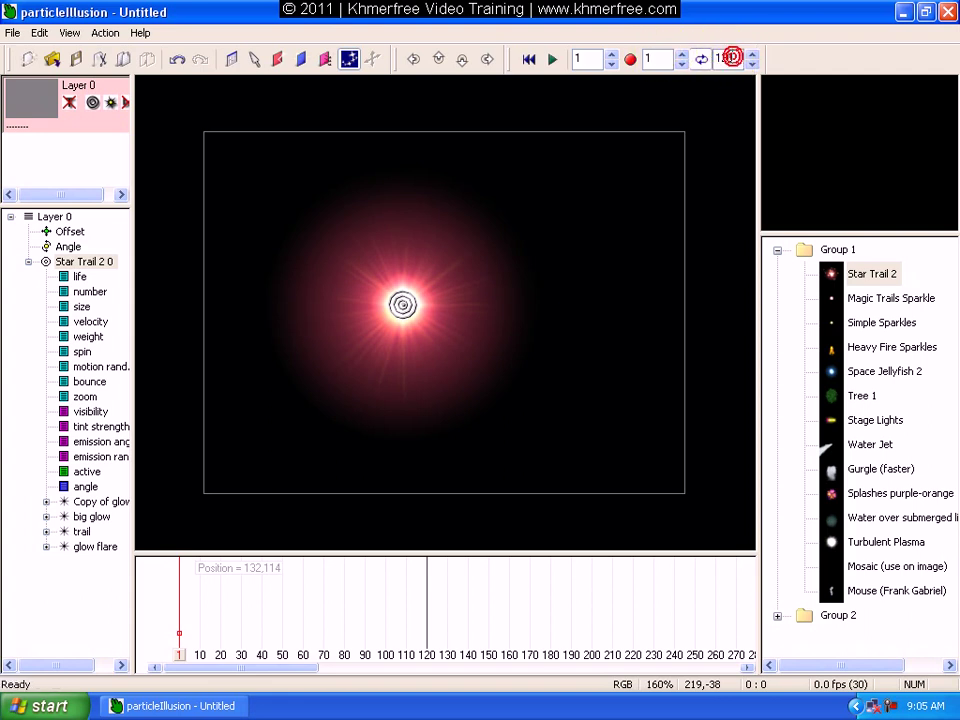
left_click(736, 55)
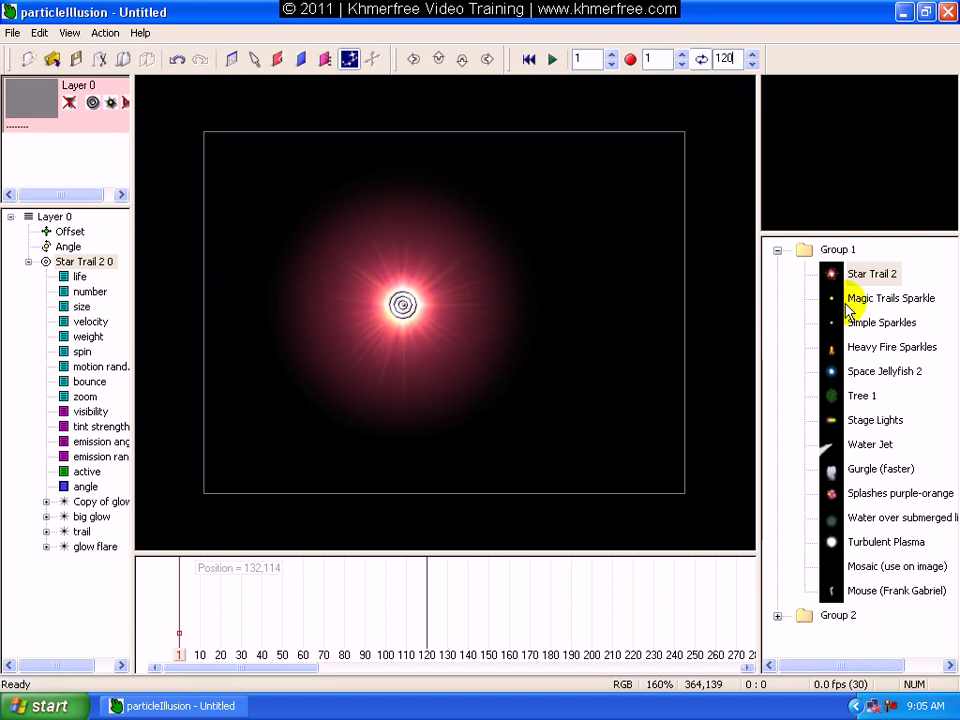
- Select Star Trail 2 in Layer 0 and scrub the timeline through frames 46, 81 and 30 back to frame 1
left_click(92, 260)
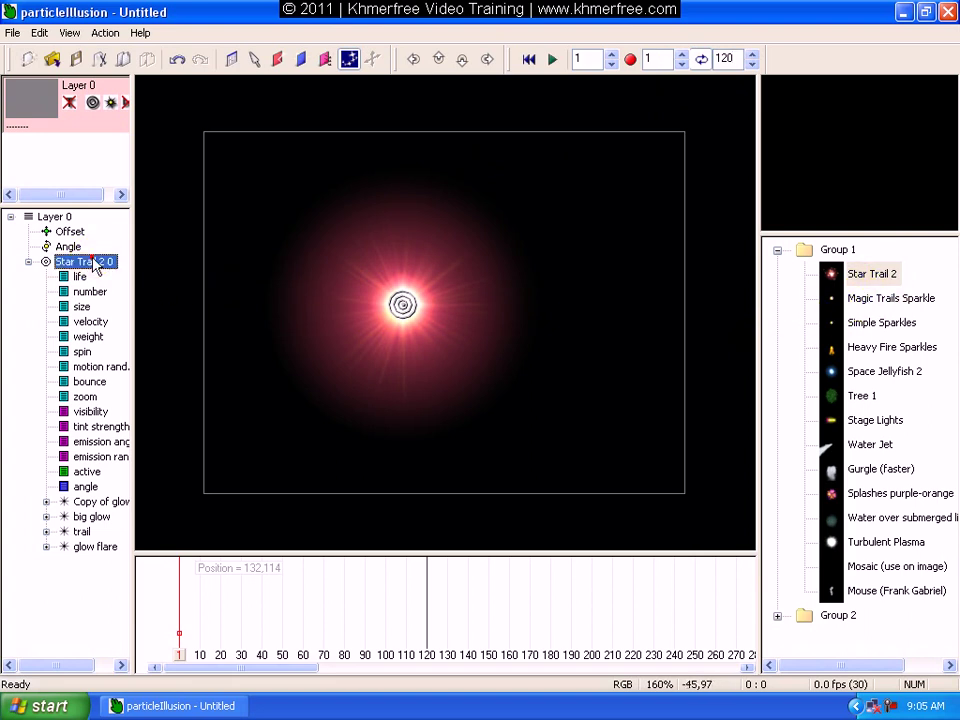
left_click_drag(179, 648, 236, 604)
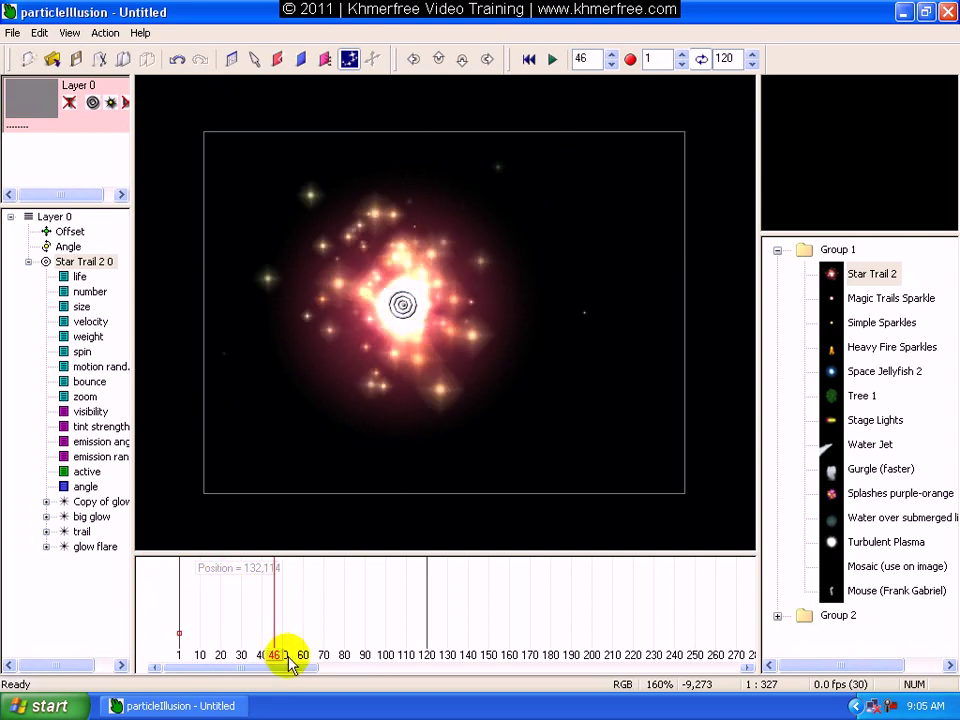
left_click_drag(278, 658, 345, 600)
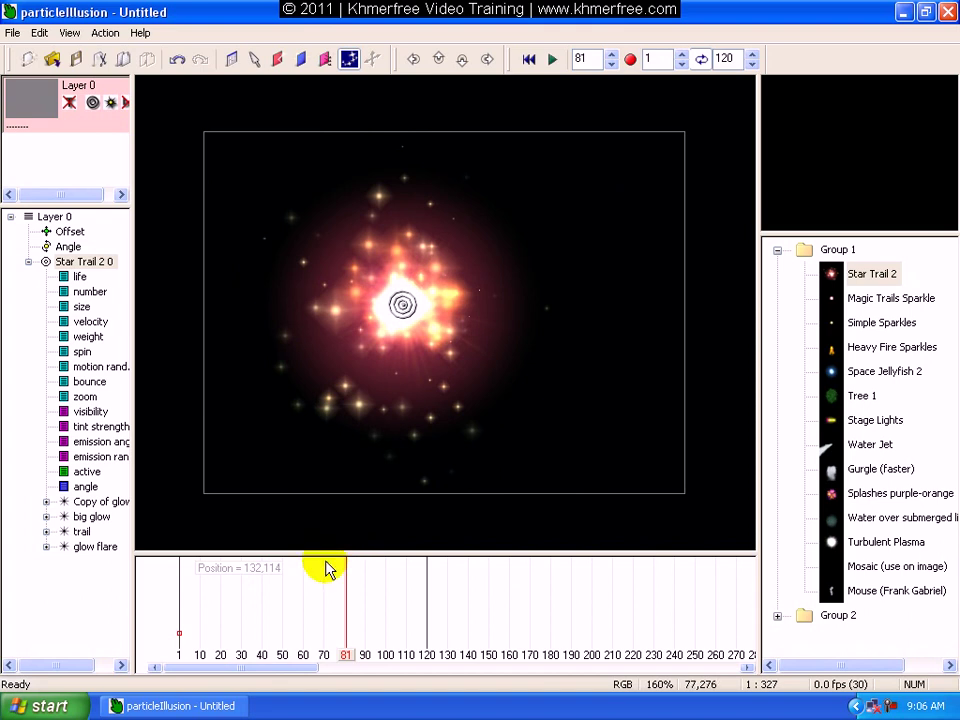
left_click_drag(347, 662, 240, 650)
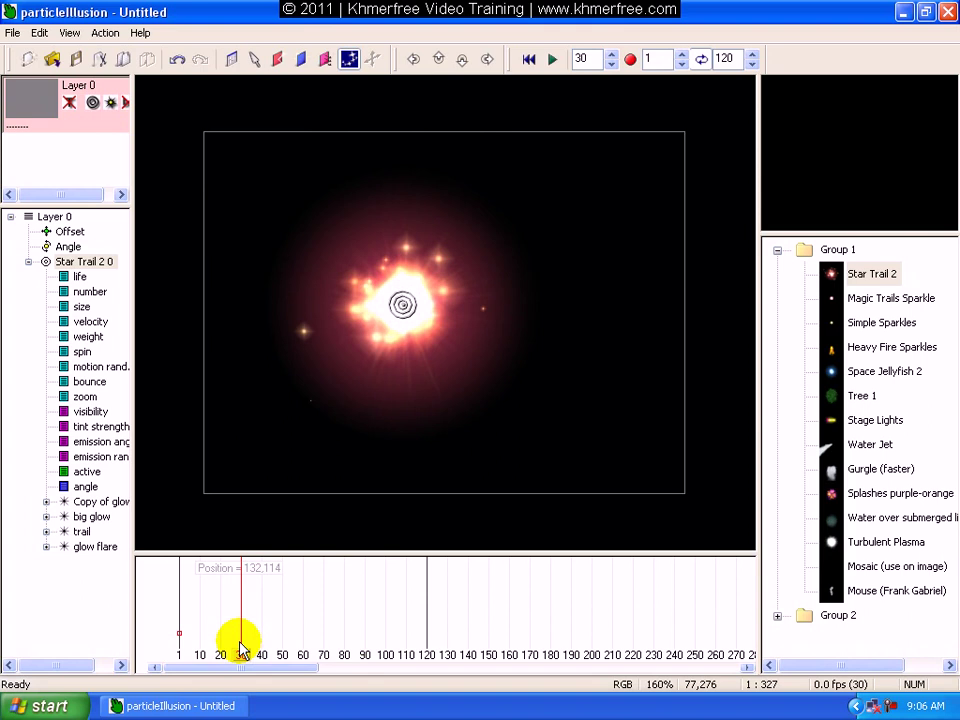
left_click_drag(240, 650, 156, 634)
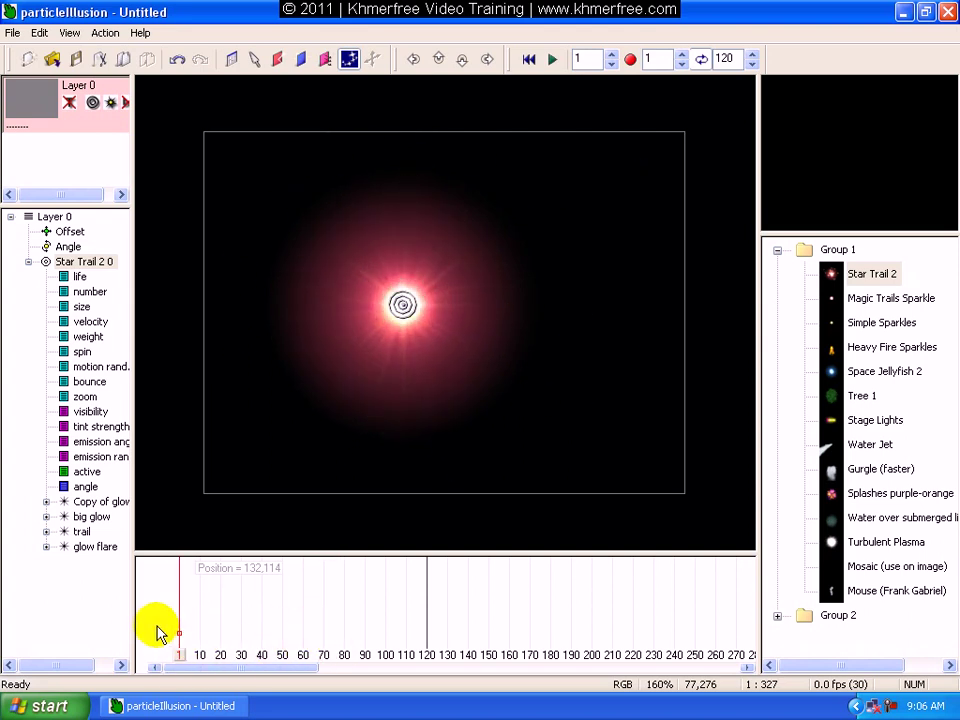
- Add a position keyframe for the Star Trail 2 emitter at frame 51 by moving it slightly with the Select tool
left_click(255, 58)
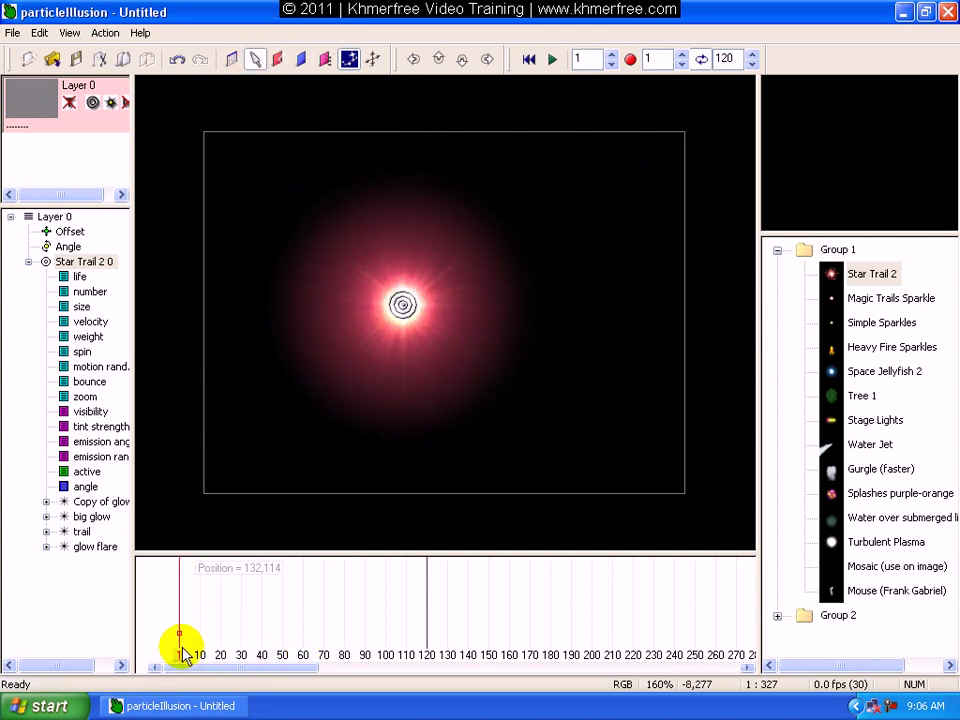
left_click_drag(183, 652, 284, 652)
mouse_move(400, 306)
left_mouse_down()
mouse_move(615, 302)
mouse_move(452, 325)
mouse_move(402, 306)
left_mouse_up()
left_click(88, 263)
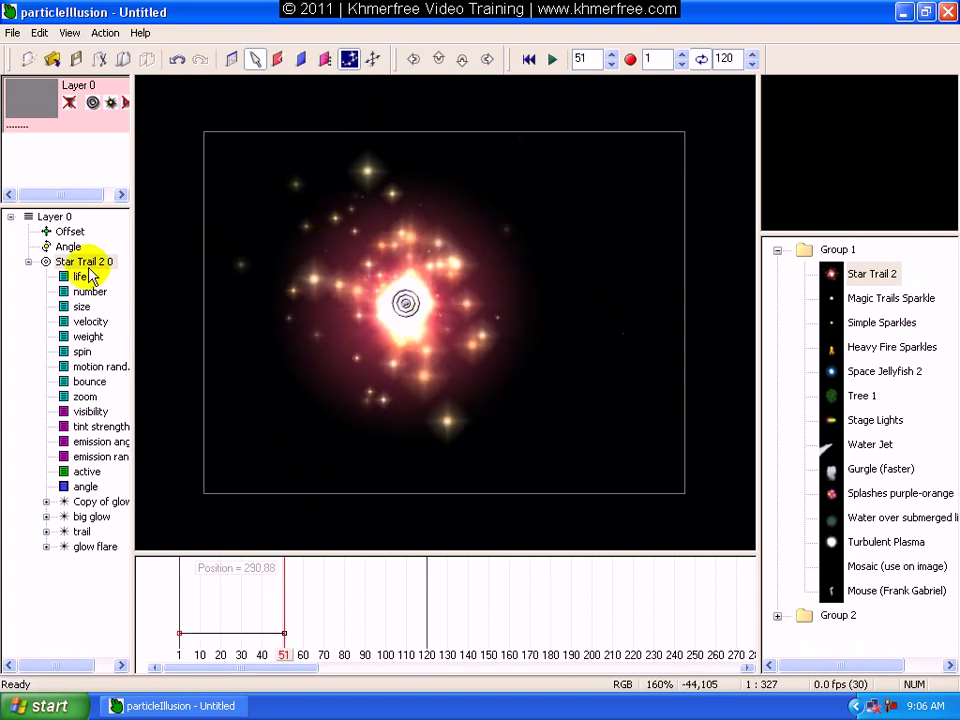
- Clear the emitter's position keyframe at frame 51 and return to frame 1
right_click(284, 632)
left_click(311, 521)
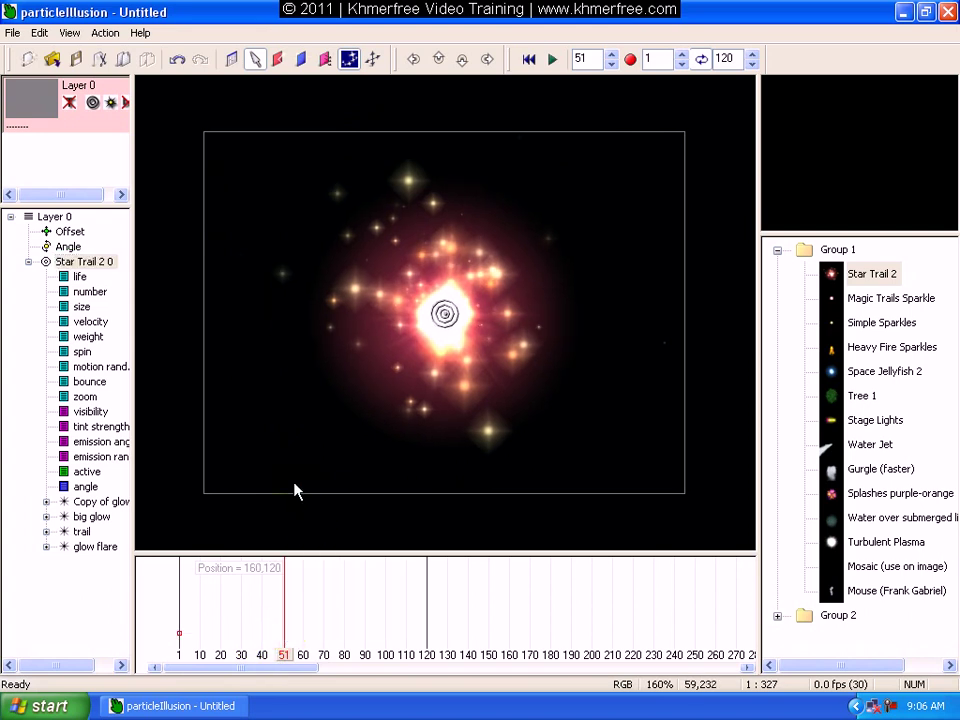
left_click(347, 580)
left_click(82, 261)
left_click_drag(295, 648, 167, 649)
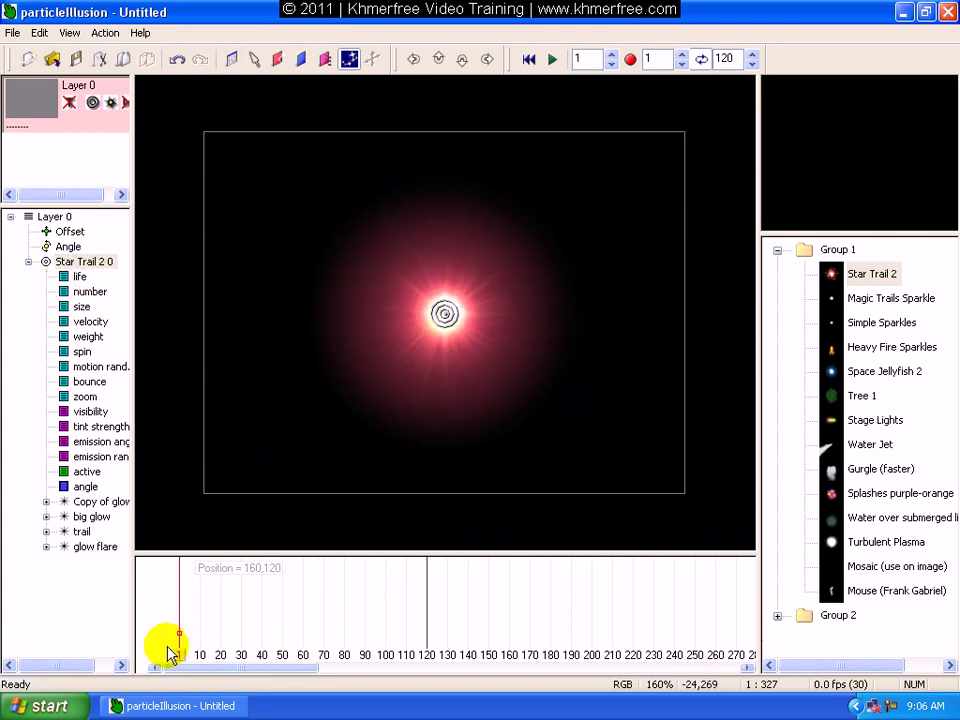
- At frame 1, move the Star Trail 2 emitter beyond the stage's right edge and back in to about position 220,18
left_click(253, 60)
left_click_drag(448, 316, 765, 260)
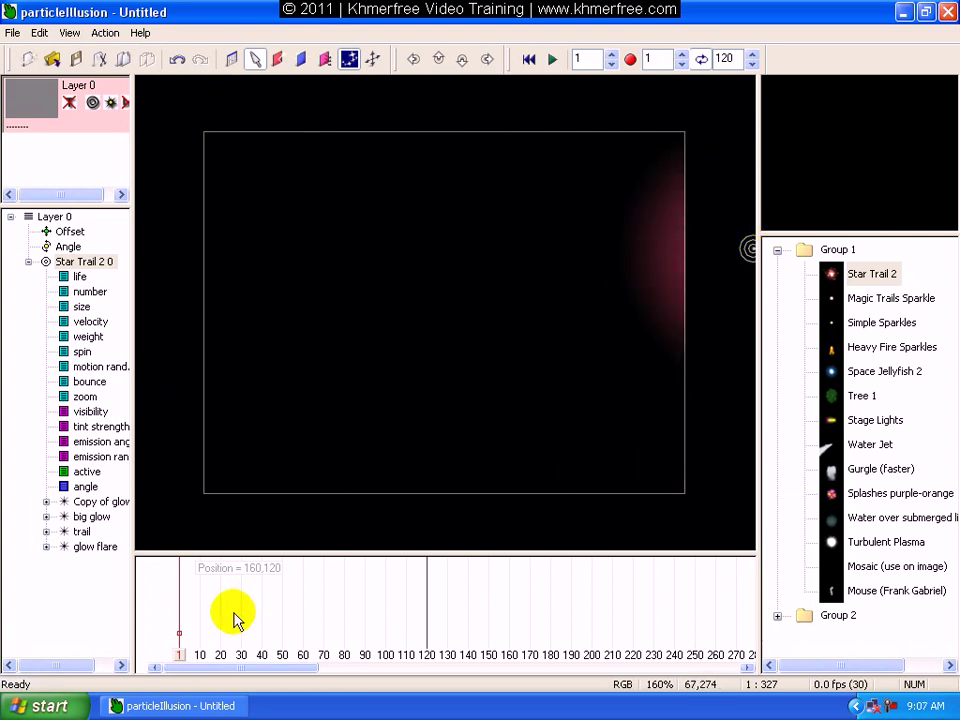
mouse_move(181, 660)
left_mouse_down()
mouse_move(398, 636)
mouse_move(182, 628)
mouse_move(388, 632)
mouse_move(170, 660)
left_mouse_up()
left_click_drag(747, 250, 536, 158)
left_click(176, 656)
mouse_move(173, 655)
left_mouse_down()
mouse_move(161, 654)
mouse_move(182, 664)
mouse_move(228, 660)
mouse_move(181, 660)
left_mouse_up()
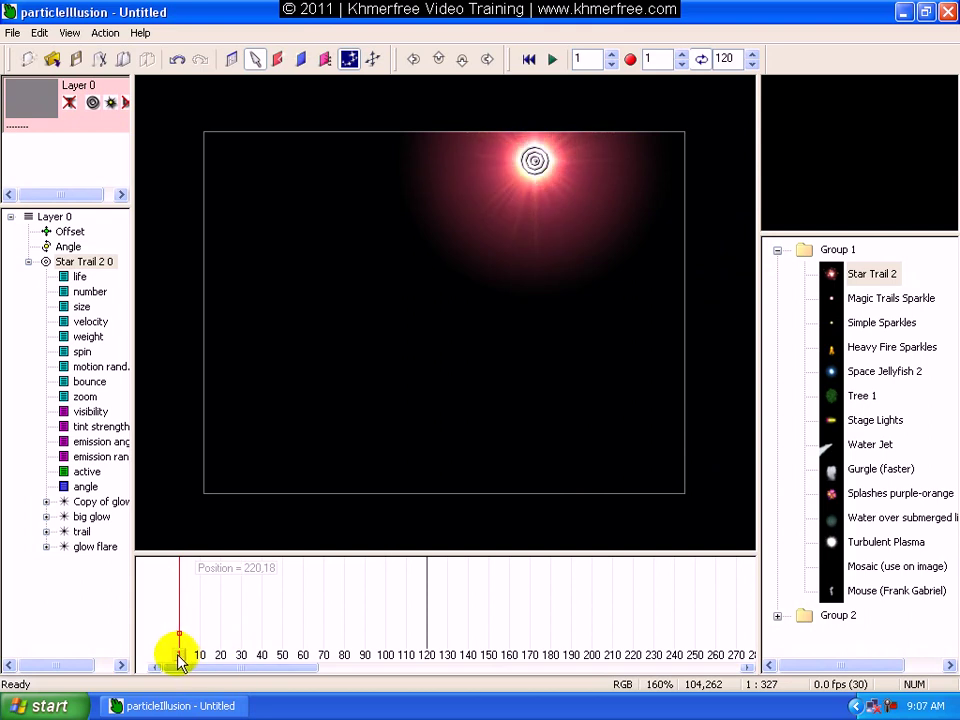
mouse_move(180, 660)
left_mouse_down()
mouse_move(452, 628)
mouse_move(407, 641)
mouse_move(420, 645)
mouse_move(428, 640)
mouse_move(336, 628)
mouse_move(182, 636)
mouse_move(218, 614)
mouse_move(388, 609)
mouse_move(402, 612)
mouse_move(179, 628)
left_mouse_up()
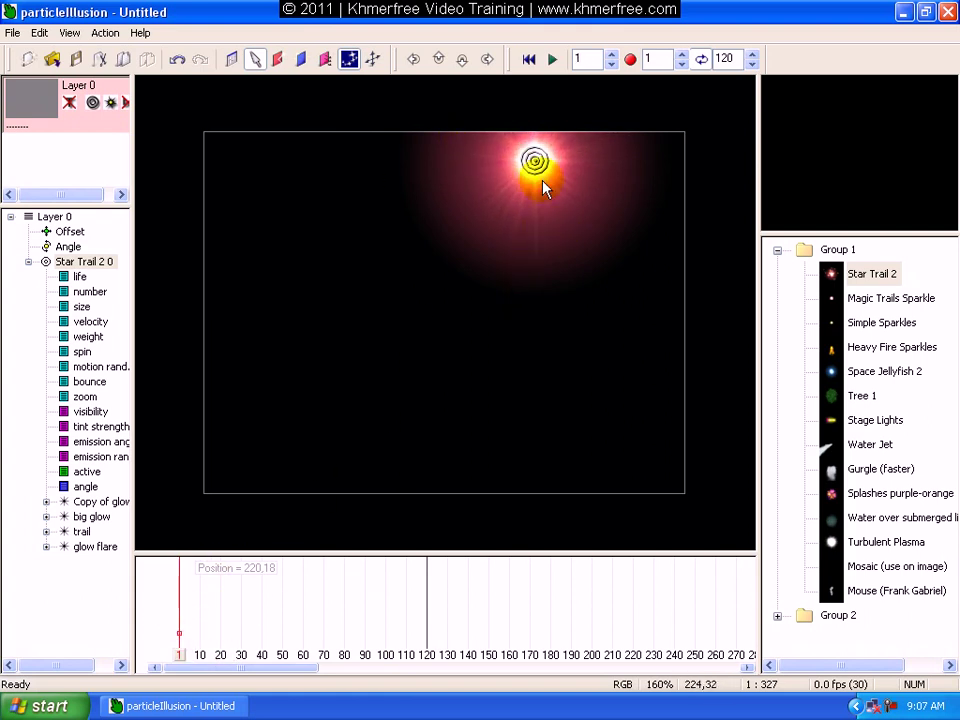
- Place the emitter's frame 1 starting position outside the stage, beyond its lower-left corner, at about -36,317
left_click_drag(543, 177, 228, 548)
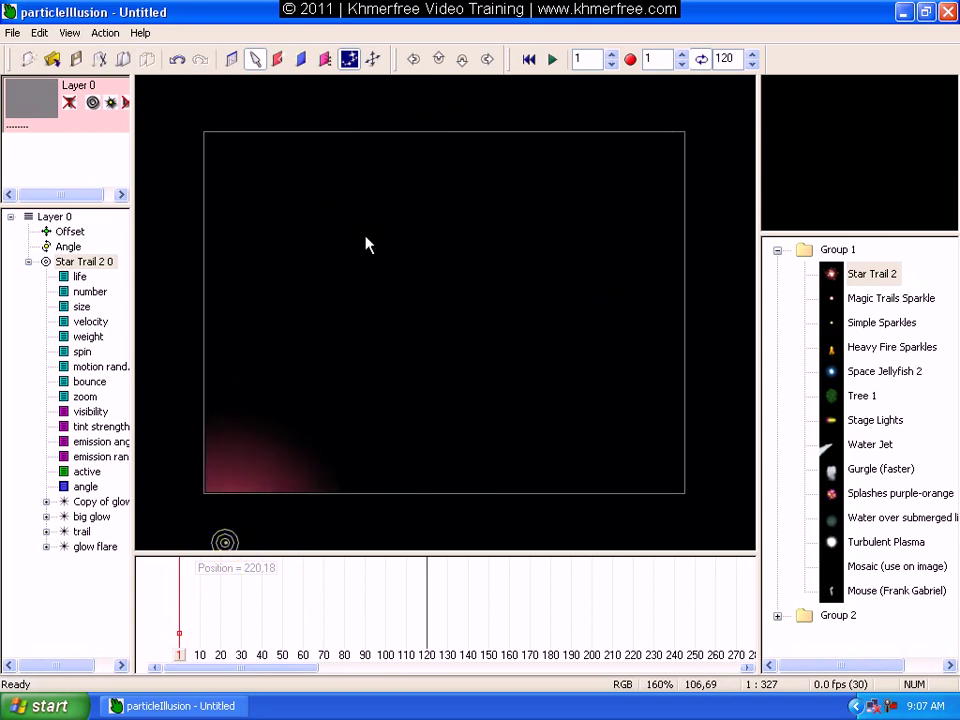
scroll(370, 245, "down", 5)
left_click_drag(295, 478, 248, 518)
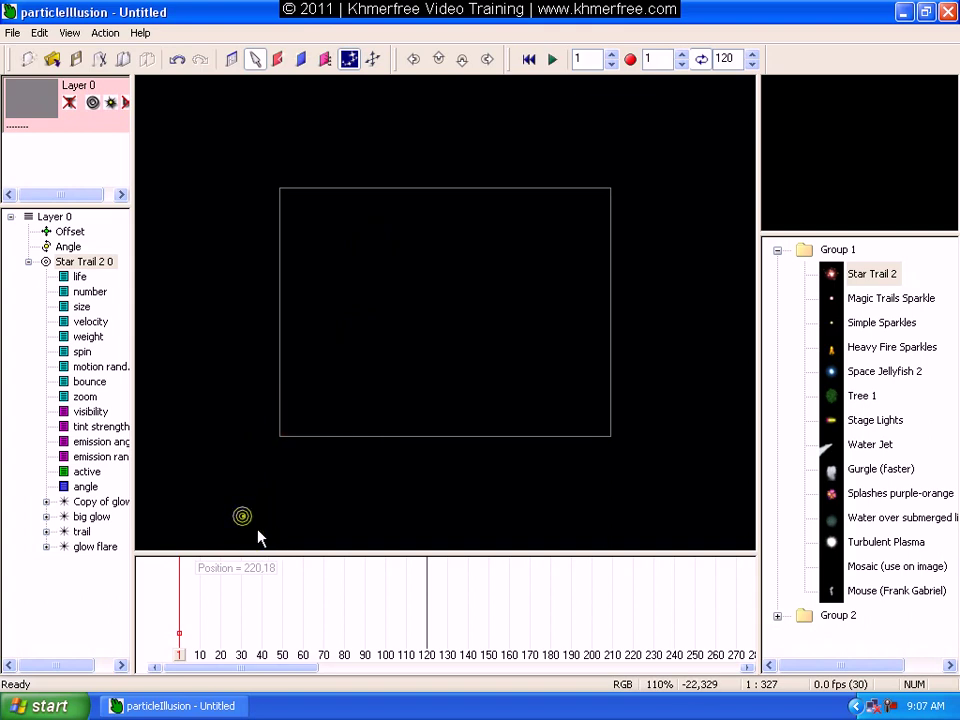
left_click(178, 660)
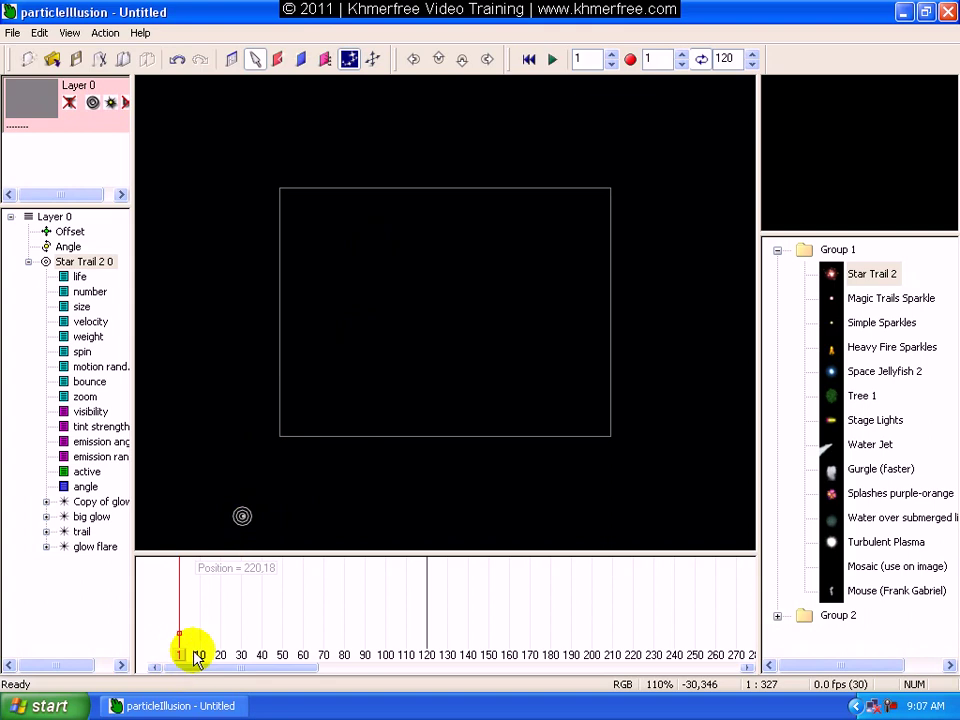
- Add emitter position keyframes at about 64,21 on frame 30 and about 120,228 on frame 60
left_click_drag(184, 660, 246, 670)
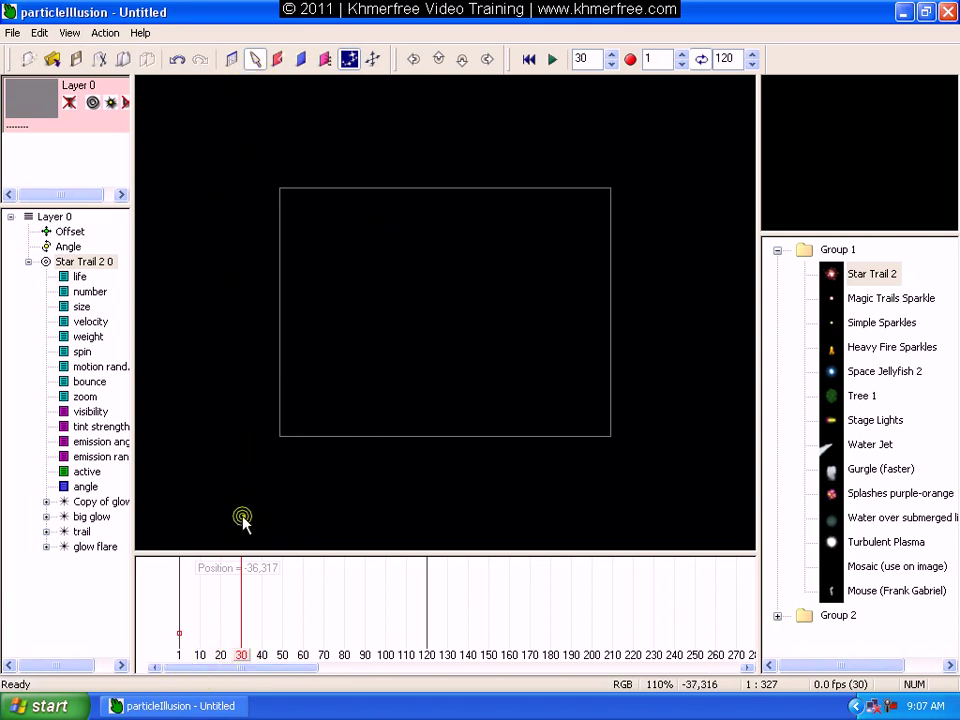
mouse_move(320, 446)
left_mouse_down()
mouse_move(326, 259)
mouse_move(344, 213)
left_mouse_up()
left_click_drag(241, 656, 300, 660)
left_click_drag(347, 214, 406, 425)
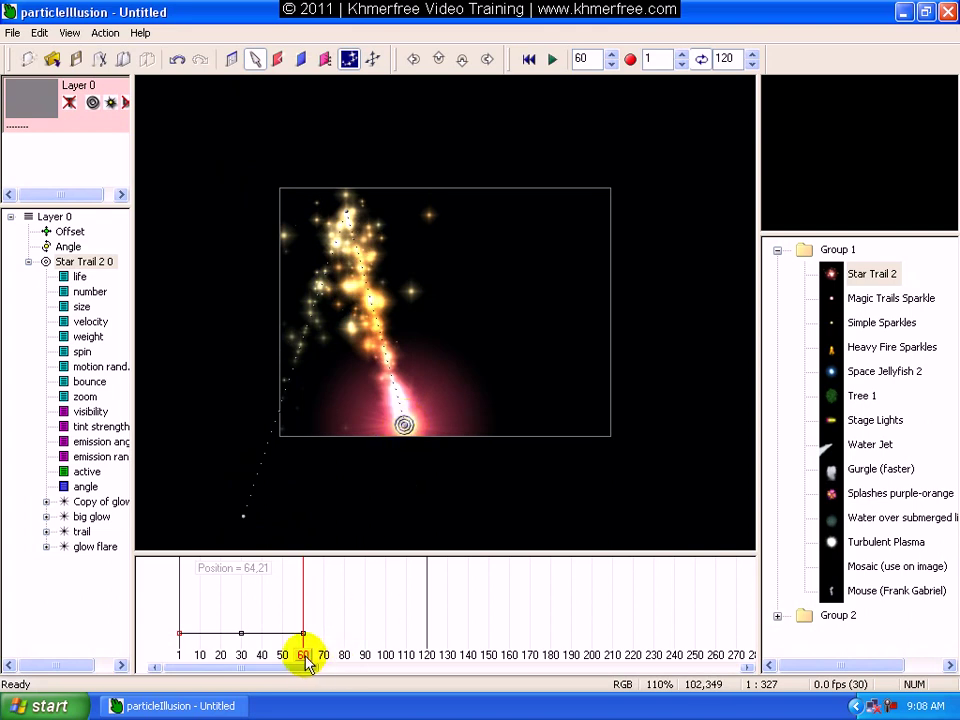
- Add emitter position keyframes at about 174,16 on frame 90 and outside the stage's right edge on frame 120
left_click_drag(307, 662, 366, 667)
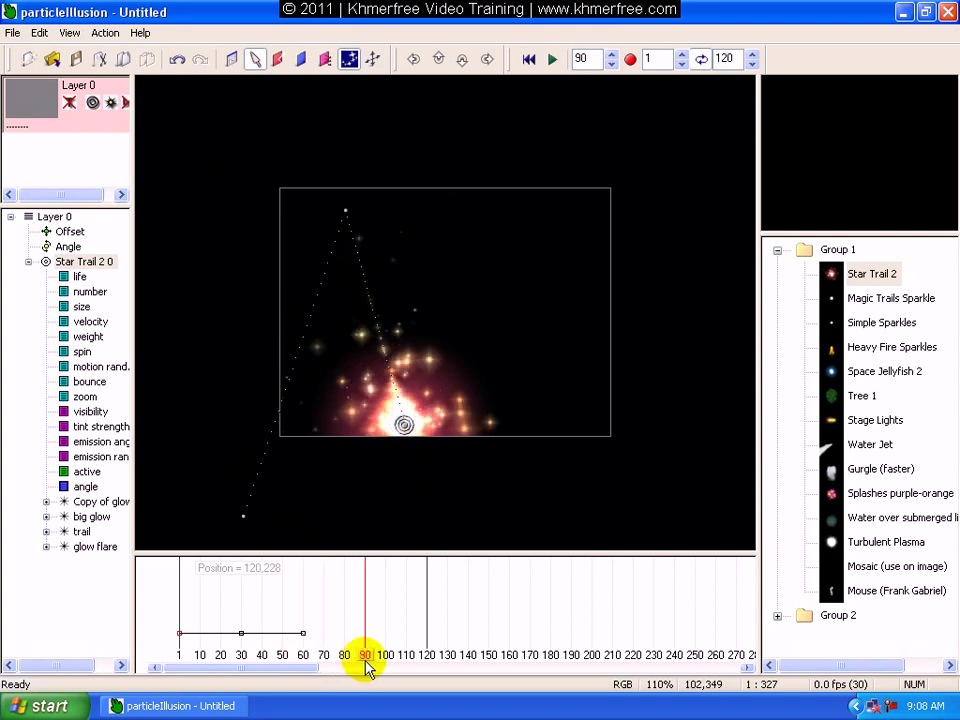
left_click_drag(404, 425, 459, 206)
left_click_drag(364, 654, 416, 645)
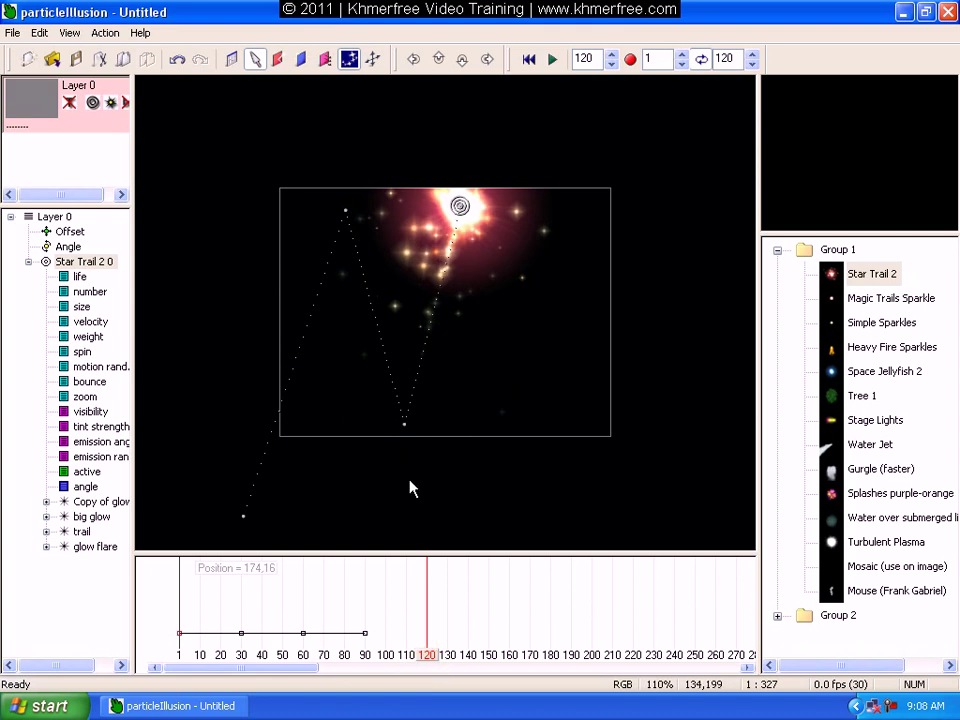
left_click_drag(460, 207, 724, 347)
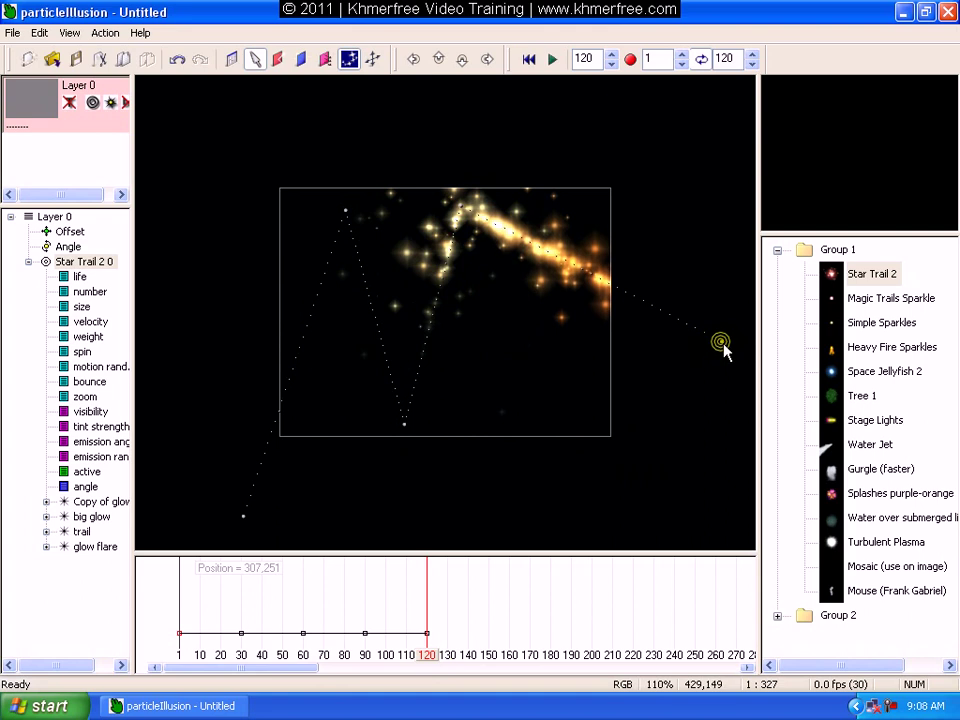
- Add an emitter position keyframe on frame 150 outside the stage's left edge, slightly below mid-height
mouse_move(431, 650)
left_mouse_down()
mouse_move(467, 675)
mouse_move(506, 676)
mouse_move(488, 677)
left_mouse_up()
left_click_drag(683, 343, 148, 333)
left_click_drag(168, 344, 168, 360)
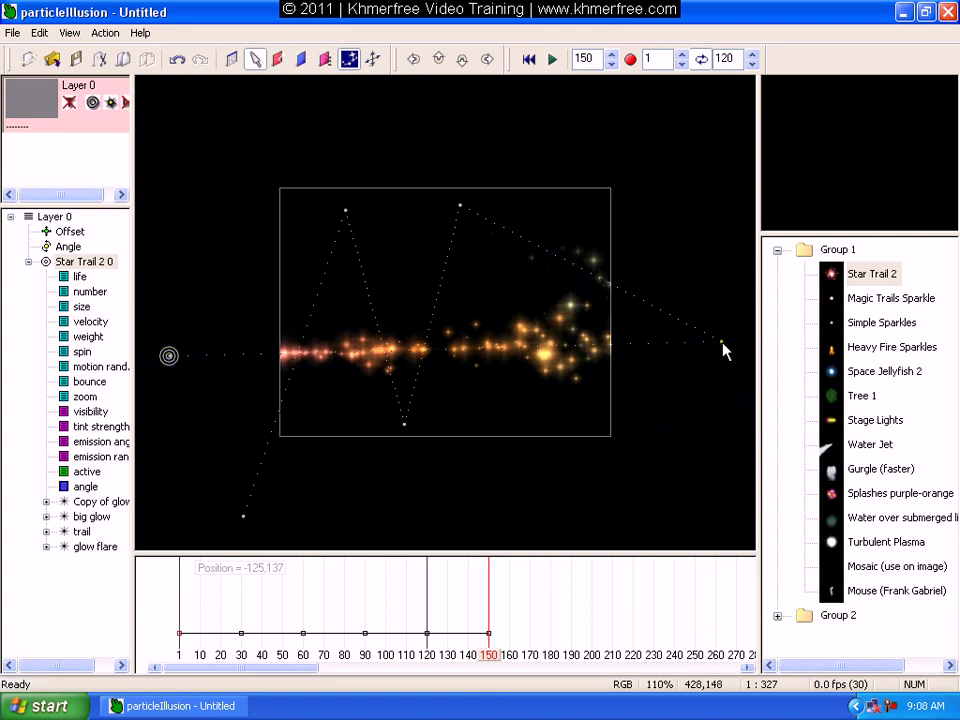
- Play the Star Trail 2 animation from frame 1, stop it and scrub the timeline to frame 122
mouse_move(489, 645)
left_mouse_down()
mouse_move(501, 658)
mouse_move(400, 676)
mouse_move(178, 634)
left_mouse_up()
key("space")
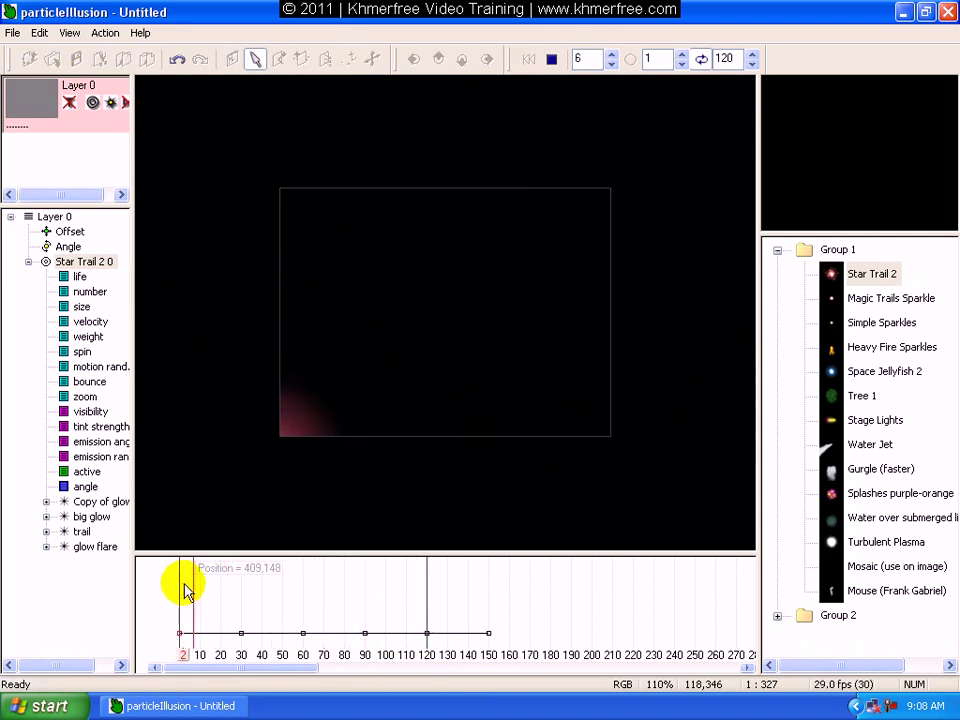
key("space")
mouse_move(262, 656)
left_mouse_down()
mouse_move(390, 622)
mouse_move(493, 617)
mouse_move(379, 666)
mouse_move(247, 668)
mouse_move(385, 648)
mouse_move(324, 650)
mouse_move(339, 643)
mouse_move(462, 672)
mouse_move(420, 671)
mouse_move(444, 664)
mouse_move(424, 664)
mouse_move(448, 643)
mouse_move(462, 650)
mouse_move(480, 634)
mouse_move(489, 639)
mouse_move(413, 662)
mouse_move(272, 654)
mouse_move(441, 652)
mouse_move(424, 652)
mouse_move(428, 625)
left_mouse_up()
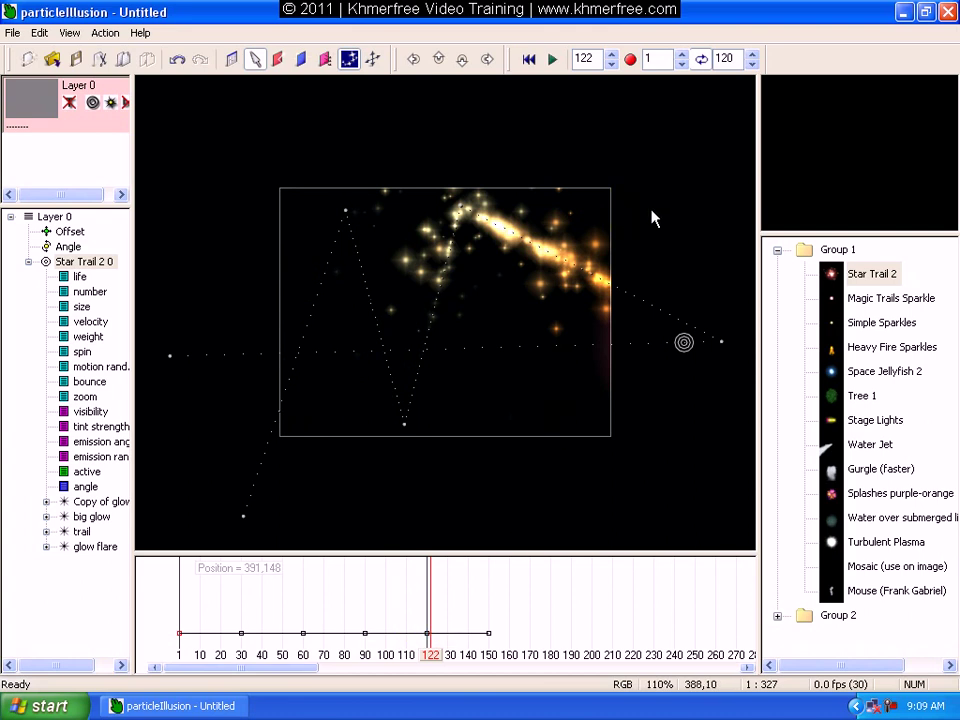
- Set the animation's end frame to 160, play it from frame 1 and scrub to frame 78
double_click(731, 58)
type("16")
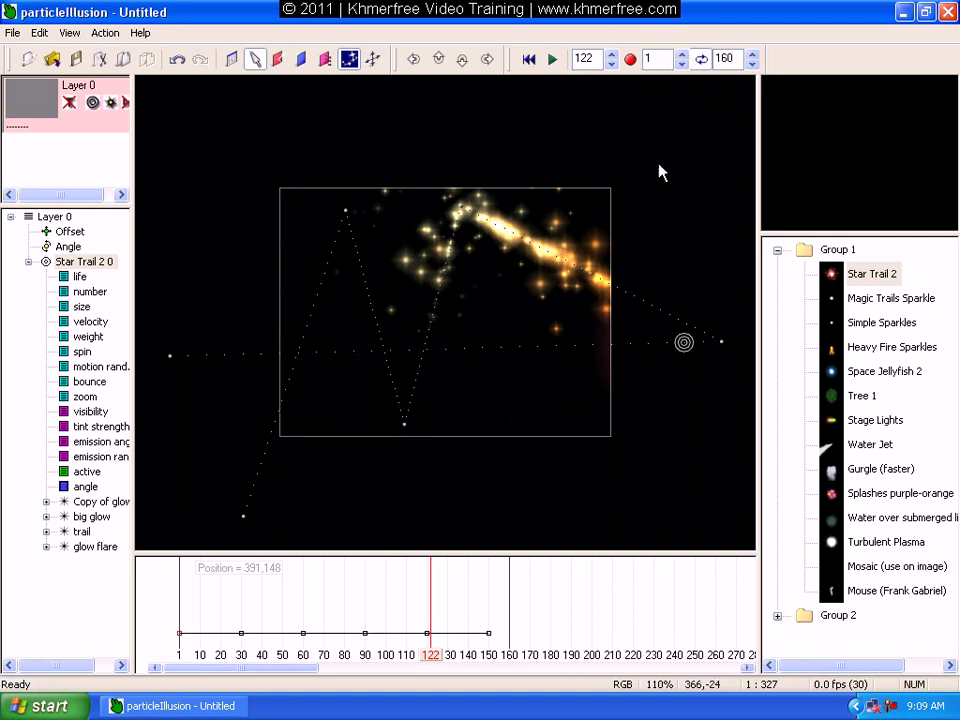
mouse_move(435, 668)
left_mouse_down()
mouse_move(514, 664)
mouse_move(490, 665)
mouse_move(604, 615)
mouse_move(279, 632)
mouse_move(154, 589)
left_mouse_up()
key("space")
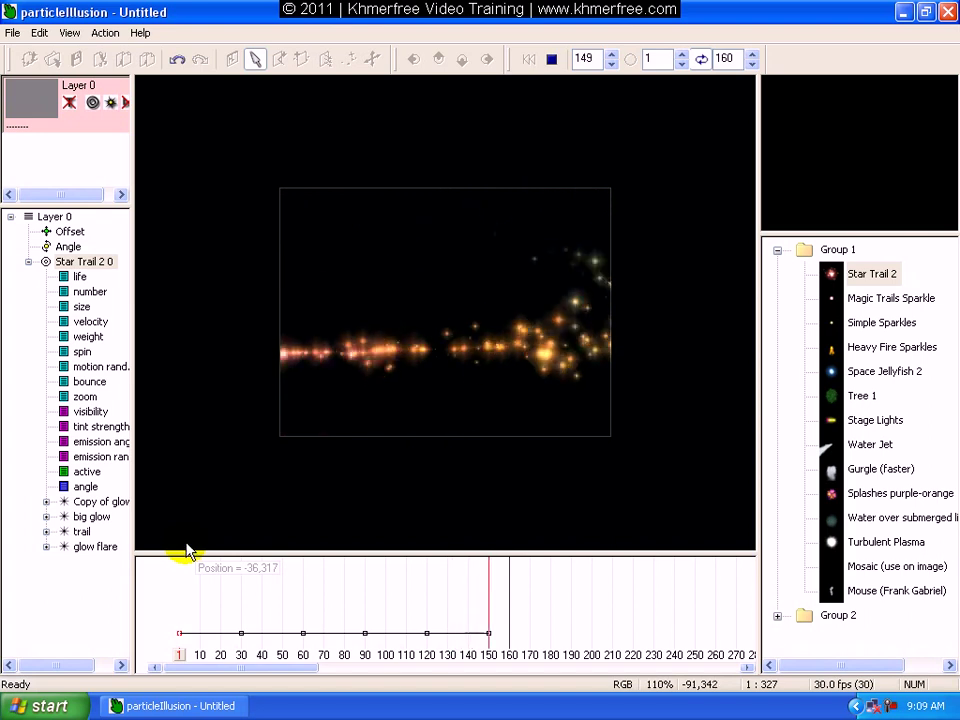
mouse_move(514, 664)
left_mouse_down()
mouse_move(446, 658)
mouse_move(306, 621)
mouse_move(418, 606)
mouse_move(313, 606)
mouse_move(249, 574)
mouse_move(197, 568)
mouse_move(403, 564)
mouse_move(268, 565)
mouse_move(279, 579)
mouse_move(274, 654)
mouse_move(248, 646)
mouse_move(340, 632)
left_mouse_up()
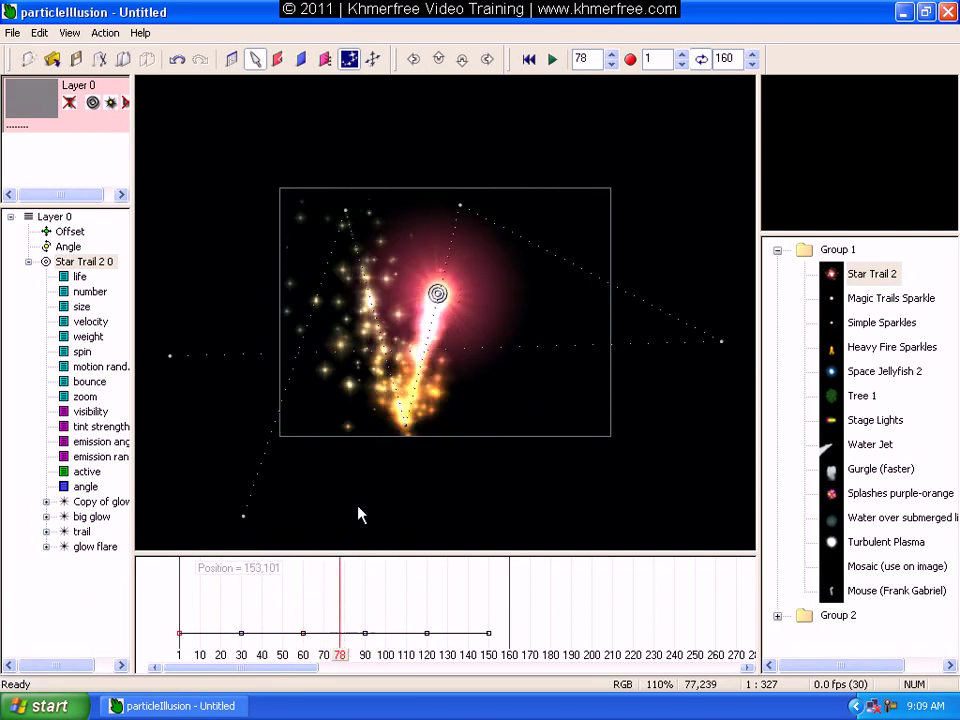
- Make the path points of the frame 30 and frame 60 keyframes curved and stretch their handles out roughly horizontally
right_click(345, 216)
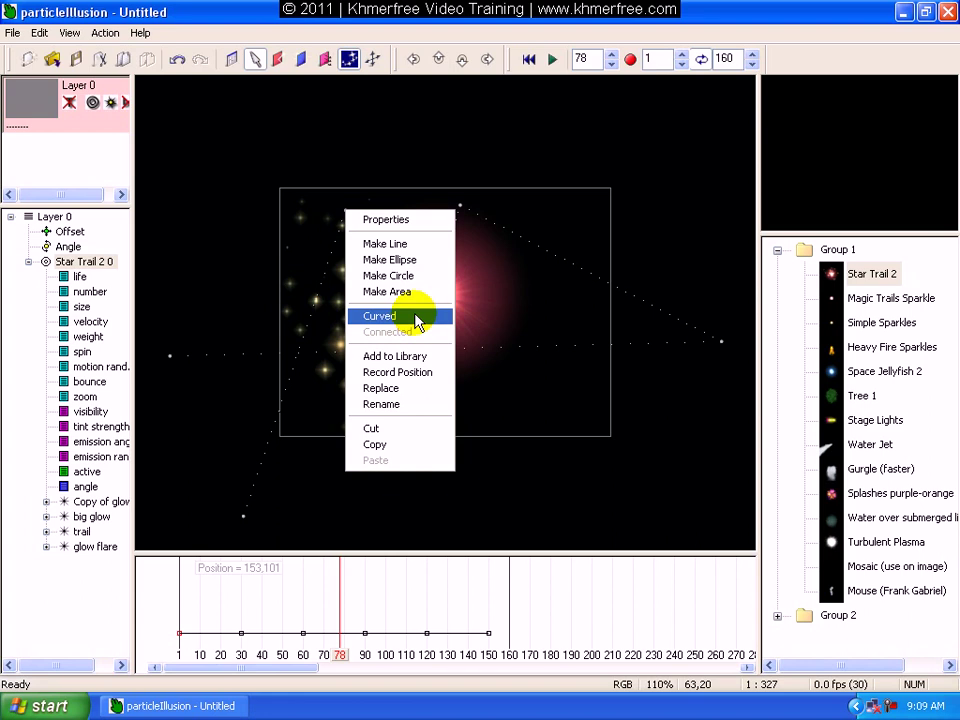
left_click(418, 318)
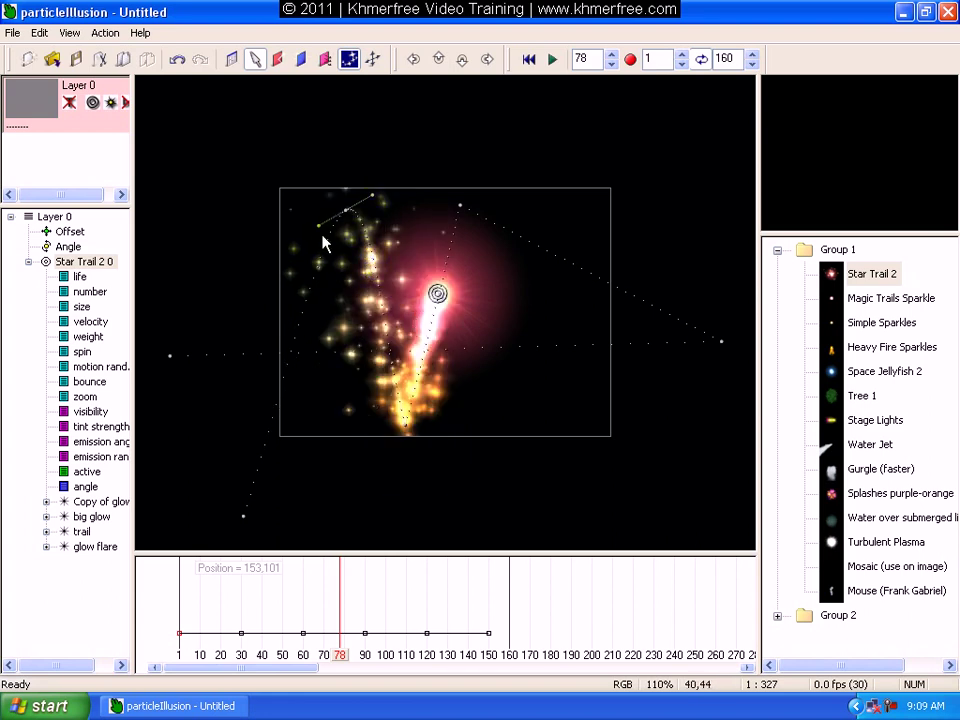
left_click_drag(317, 224, 302, 211)
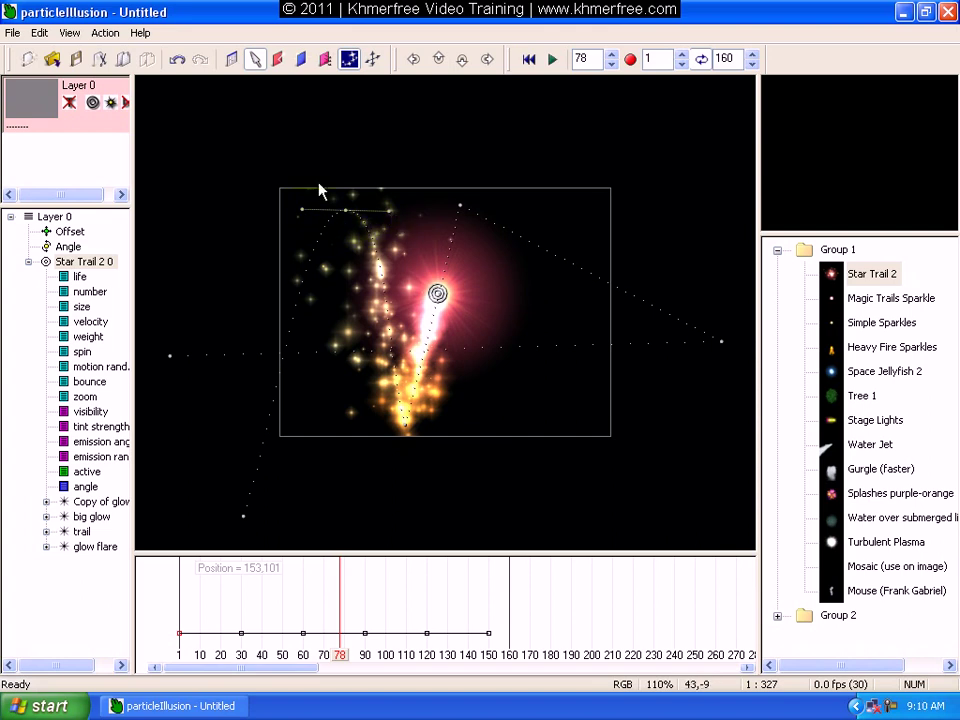
right_click(407, 432)
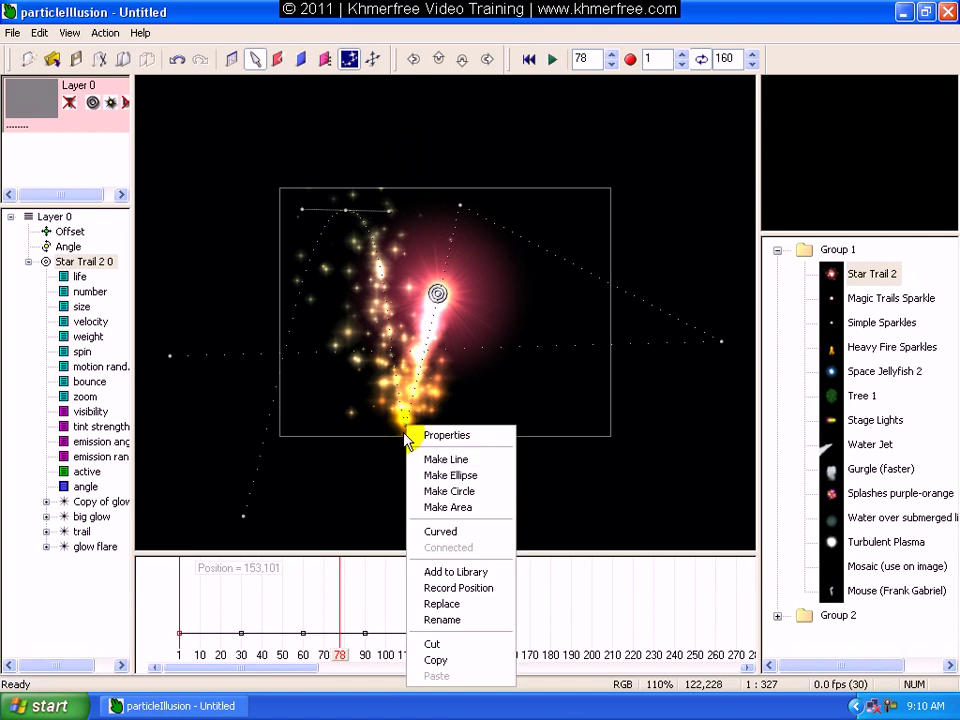
left_click(448, 538)
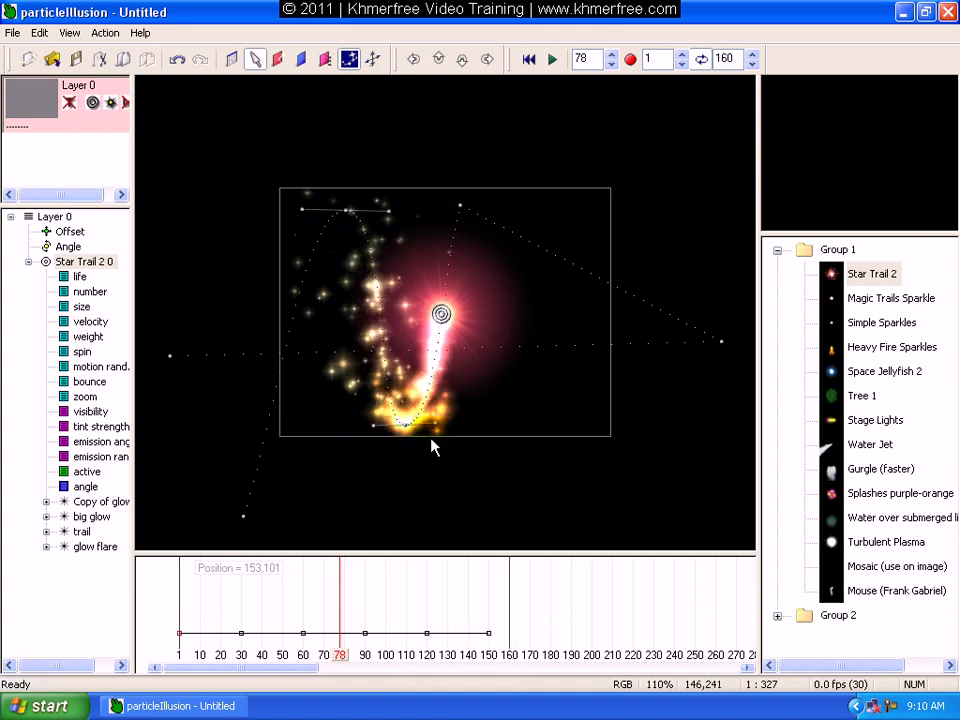
left_click_drag(437, 430, 454, 428)
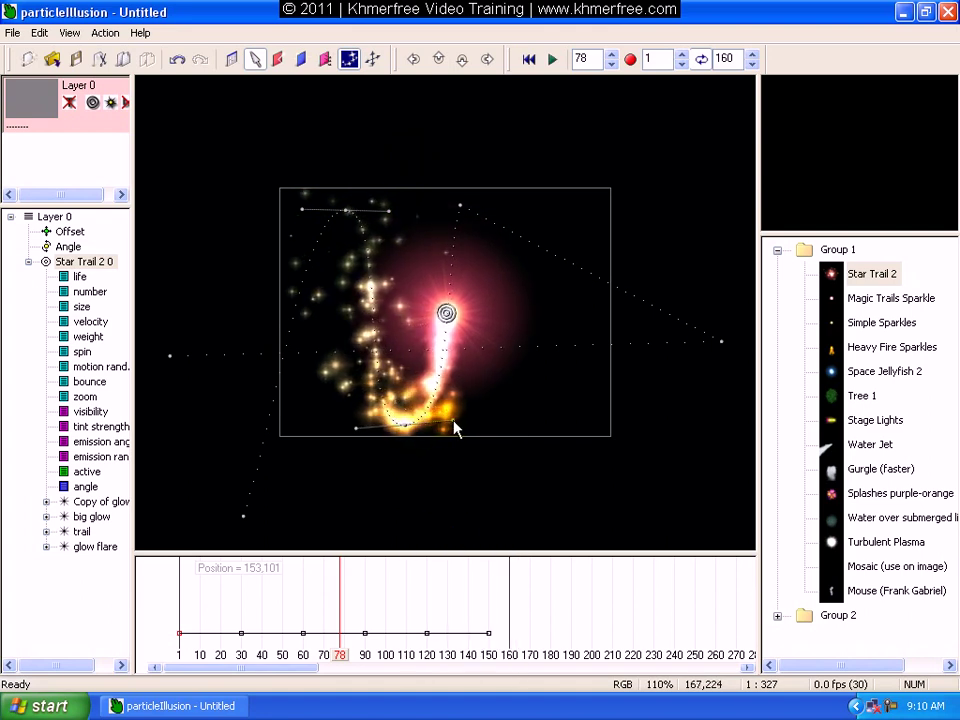
- Curve the frame 90 point with horizontal handles and the frame 120 point with near-vertical handles, and level the frame 60 handles
right_click(459, 208)
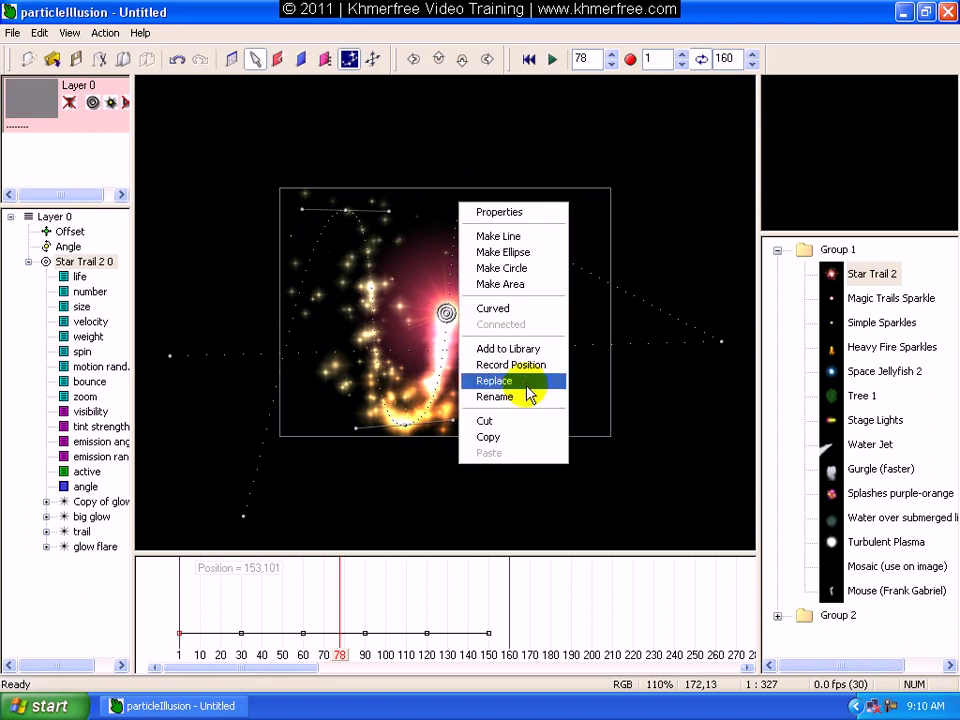
left_click(524, 308)
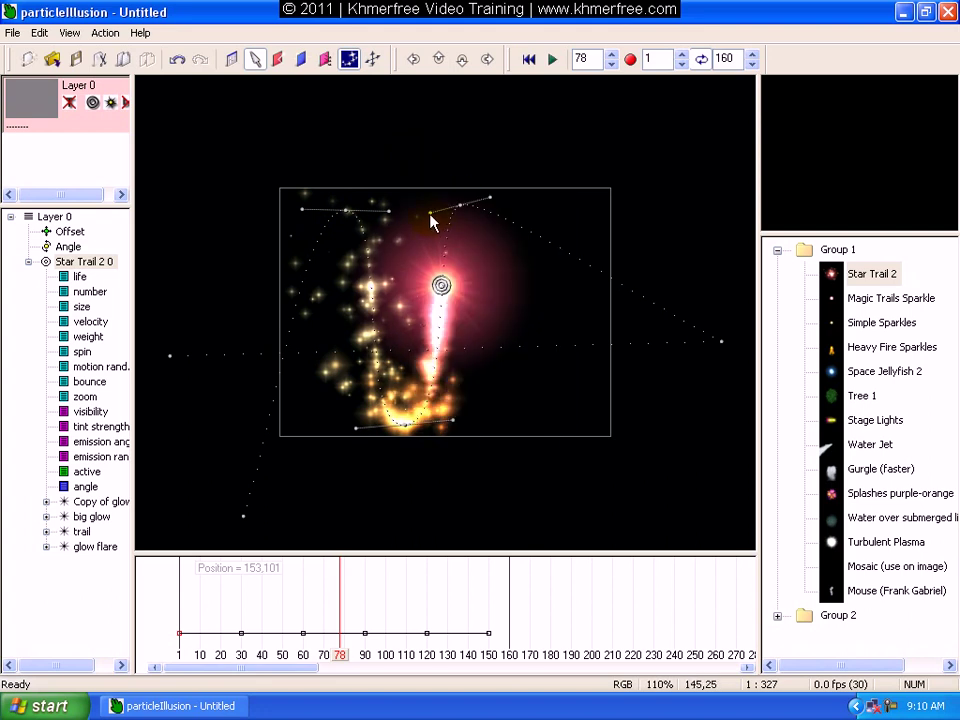
left_click_drag(430, 213, 415, 205)
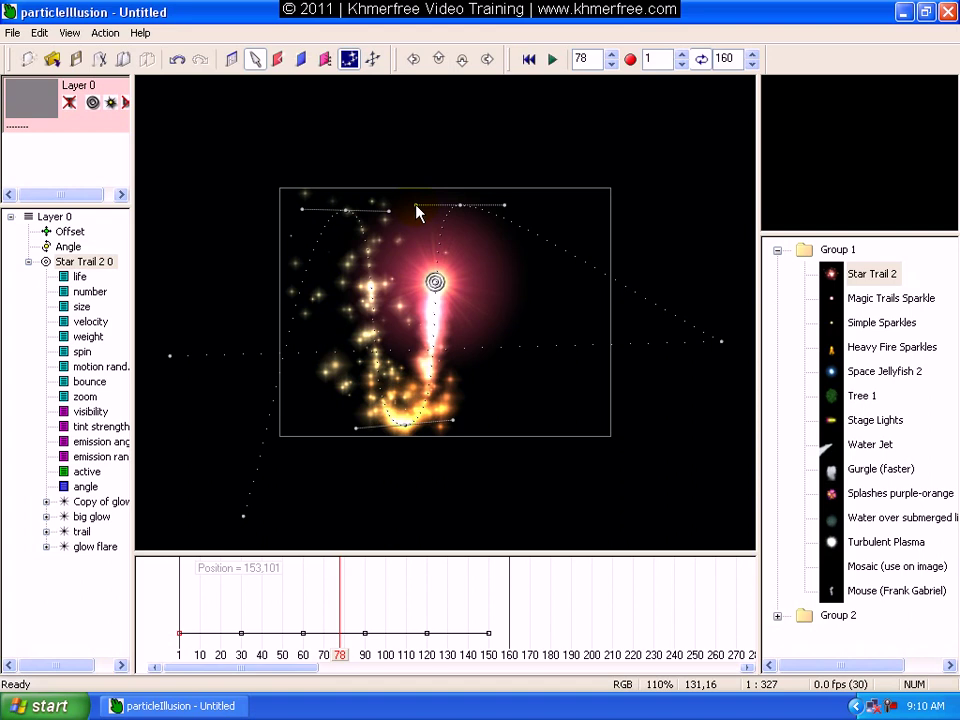
right_click(718, 343)
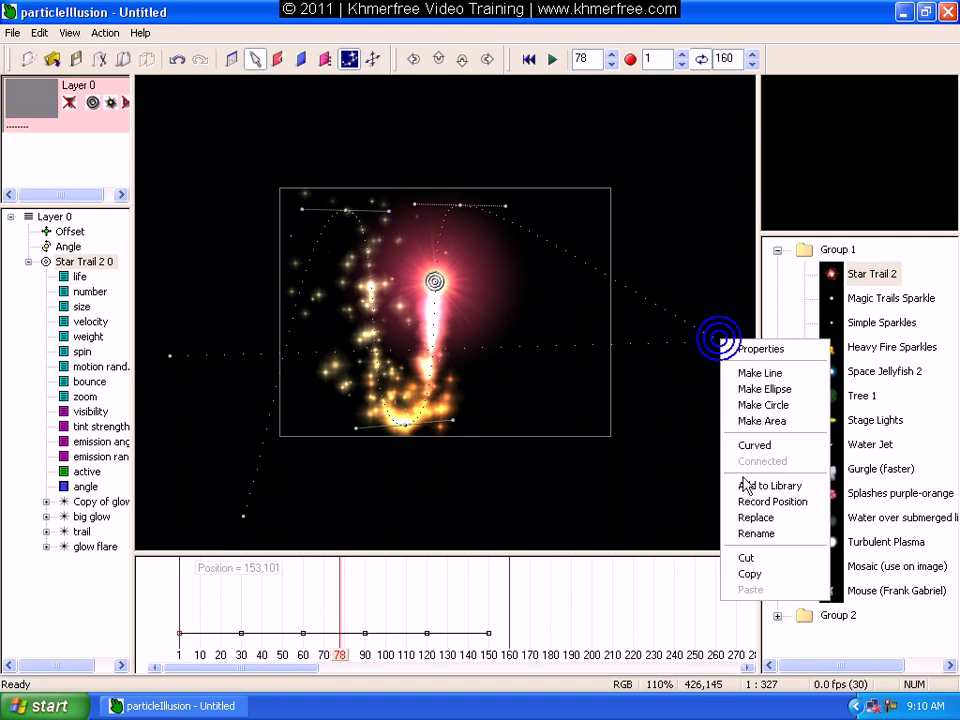
left_click(782, 448)
mouse_move(706, 358)
left_mouse_down()
mouse_move(697, 378)
mouse_move(720, 379)
left_mouse_up()
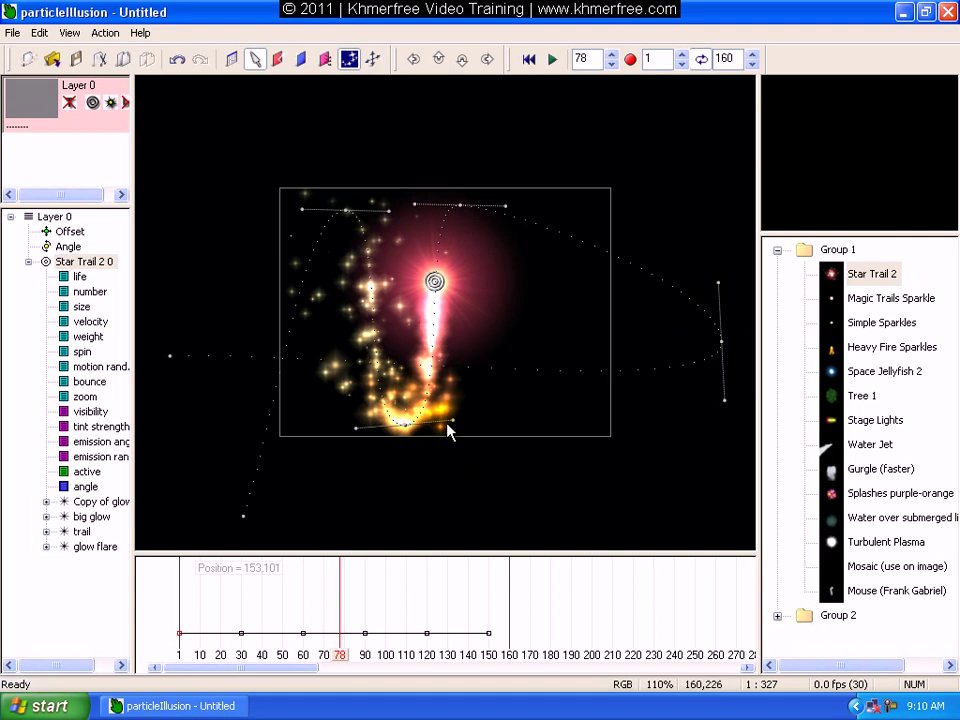
left_click_drag(455, 425, 459, 431)
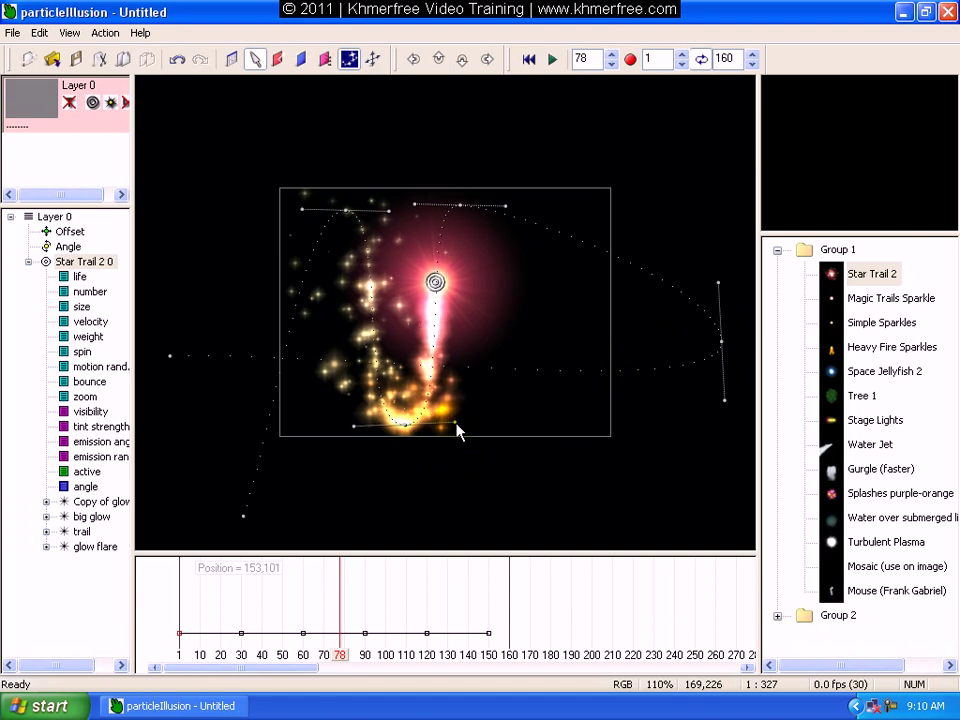
- Play the curved path animation from frame 1, stop it and scrub the timeline to frame 42
left_click_drag(340, 655, 115, 643)
key("space")
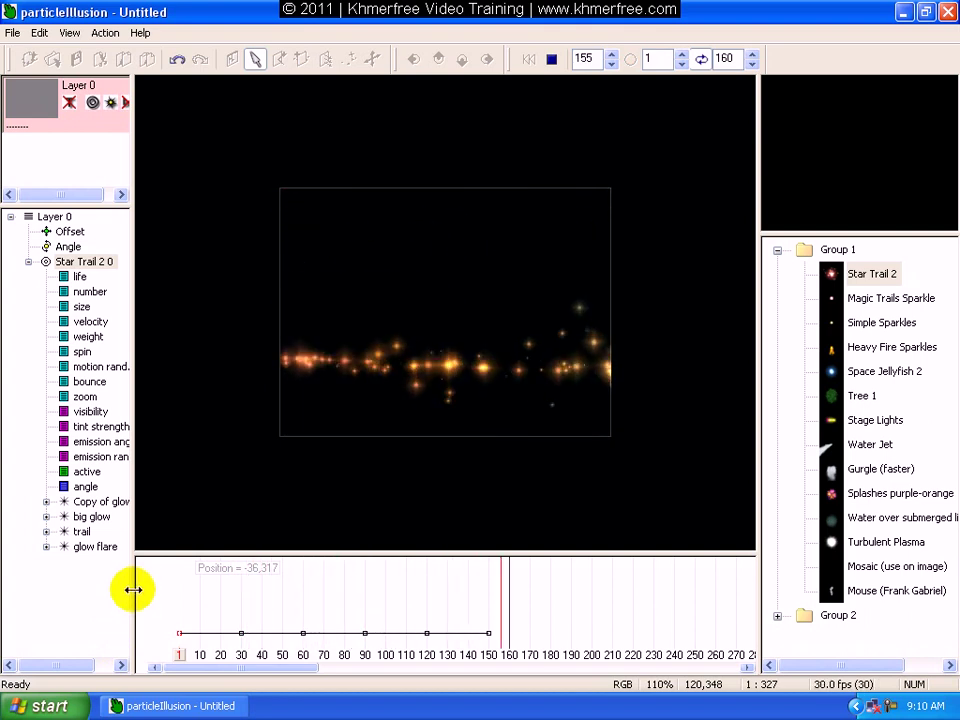
key("alt+space")
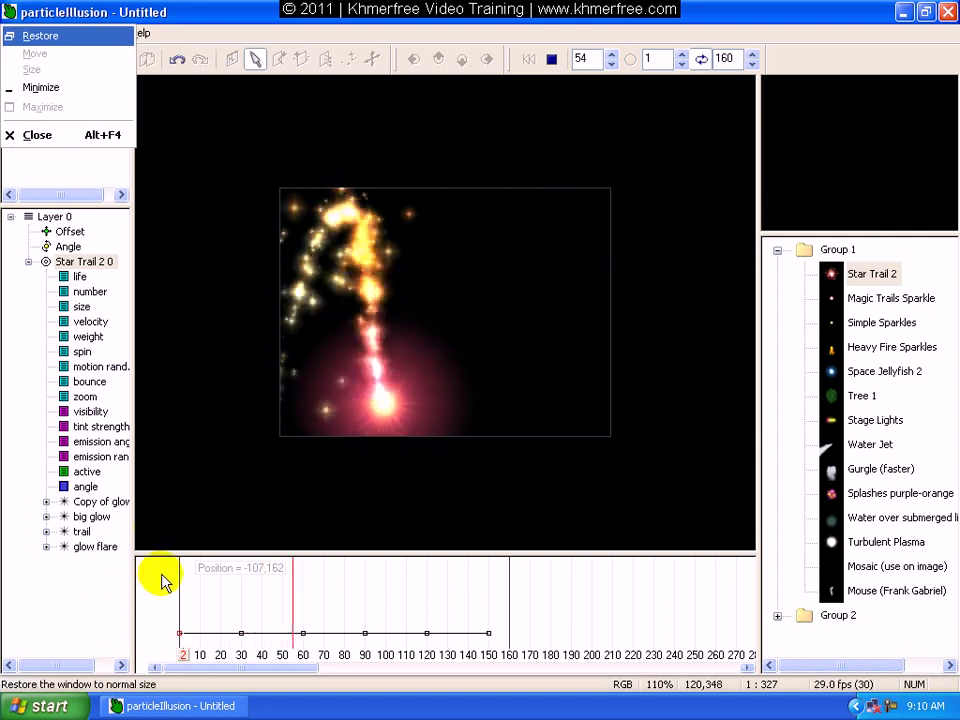
key("Escape")
left_click(184, 489)
left_click_drag(360, 660, 267, 602)
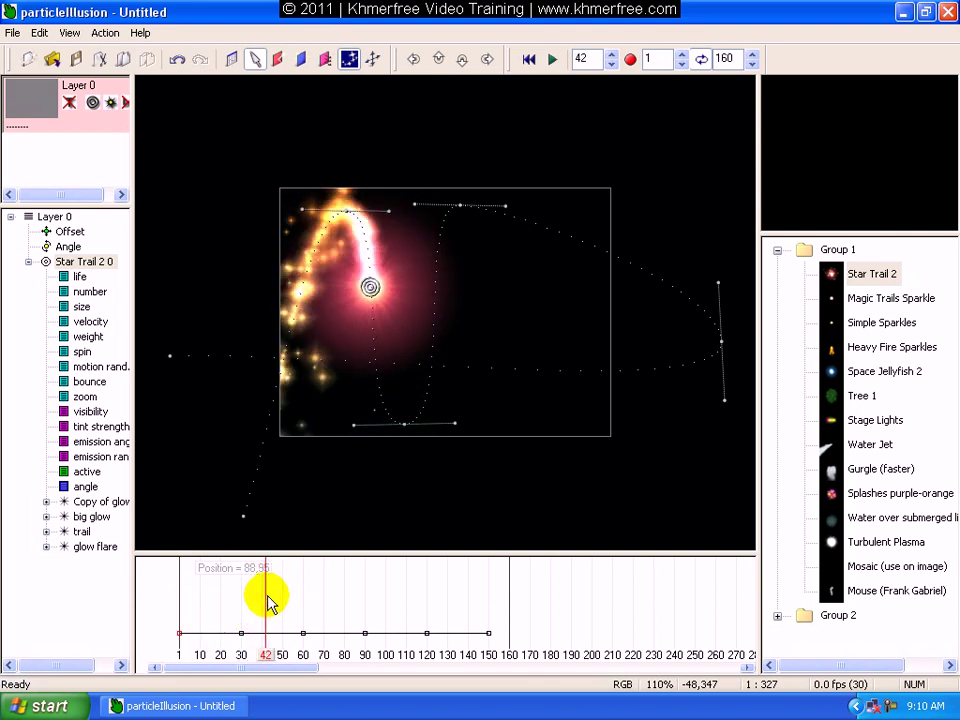
- Add a keyframe of about 10% at frame 51 on the emitter's life graph
left_click(80, 276)
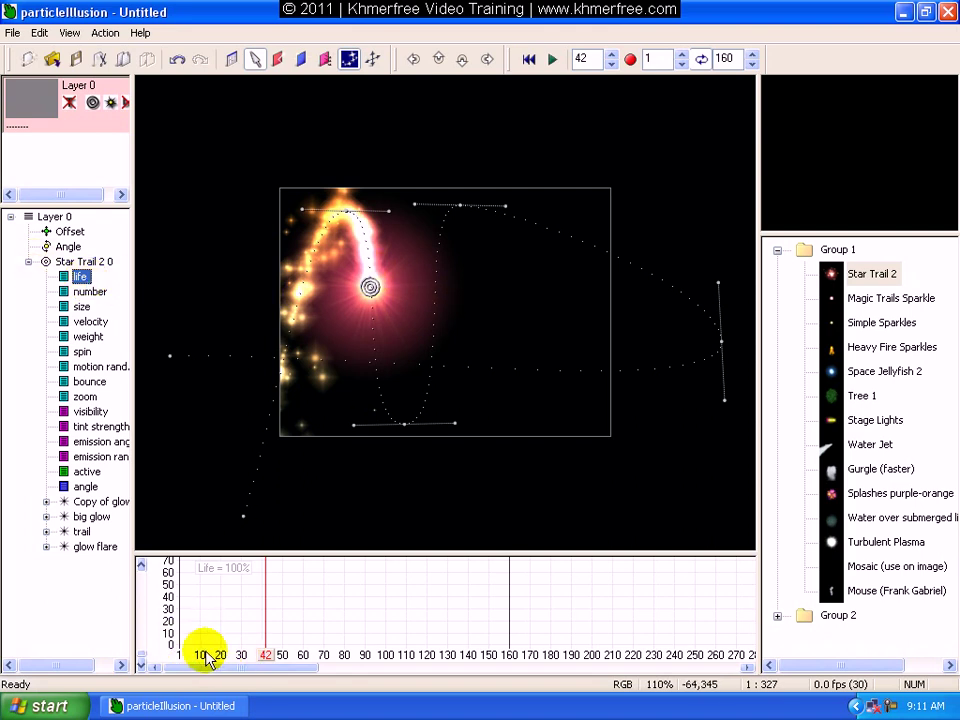
left_click(83, 281)
left_click(122, 284)
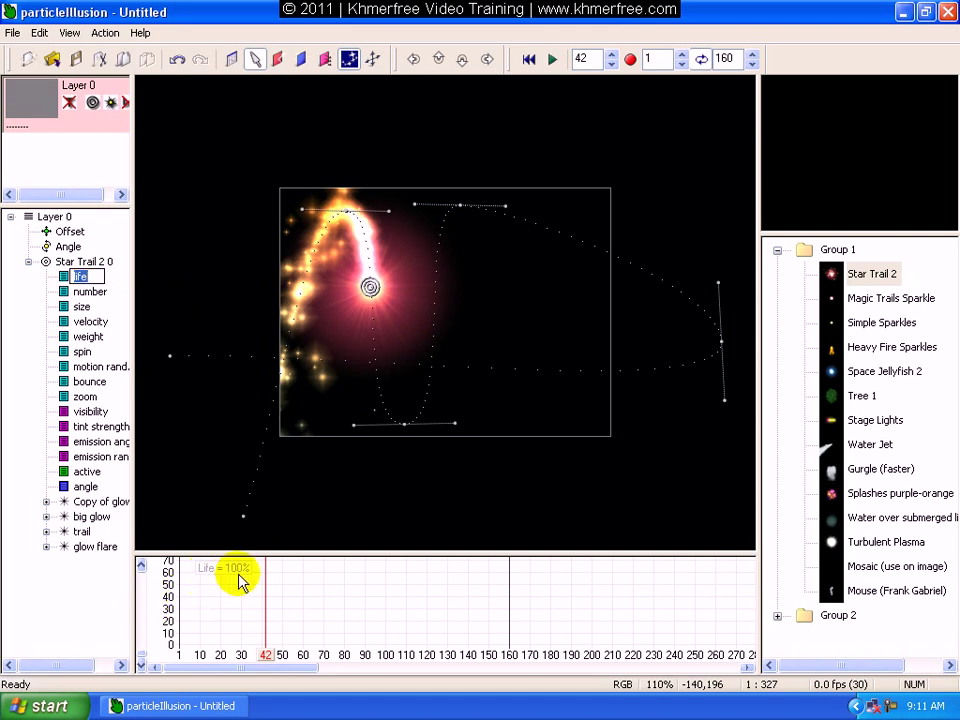
mouse_move(274, 656)
left_mouse_down()
mouse_move(223, 647)
mouse_move(284, 640)
left_mouse_up()
left_click(140, 567)
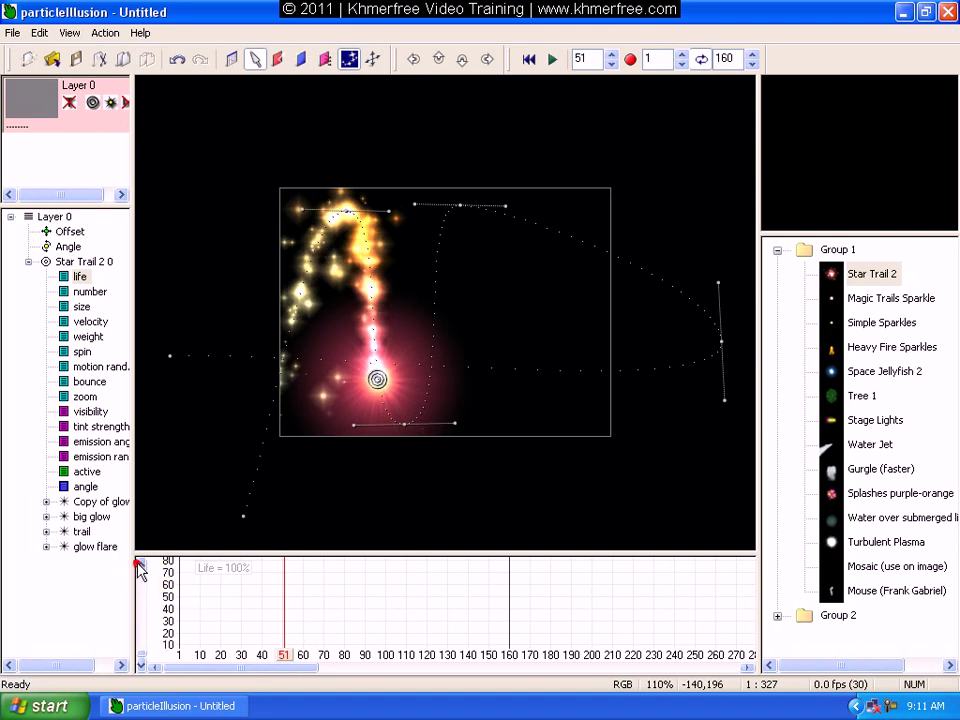
mouse_move(183, 592)
left_mouse_down()
mouse_move(189, 579)
mouse_move(286, 575)
mouse_move(274, 643)
mouse_move(274, 589)
mouse_move(281, 566)
mouse_move(281, 615)
mouse_move(289, 574)
mouse_move(285, 600)
mouse_move(278, 622)
mouse_move(266, 623)
mouse_move(281, 625)
mouse_move(281, 591)
mouse_move(282, 627)
mouse_move(294, 568)
mouse_move(284, 649)
mouse_move(285, 604)
mouse_move(274, 649)
mouse_move(277, 602)
mouse_move(272, 655)
mouse_move(279, 584)
mouse_move(285, 630)
left_mouse_up()
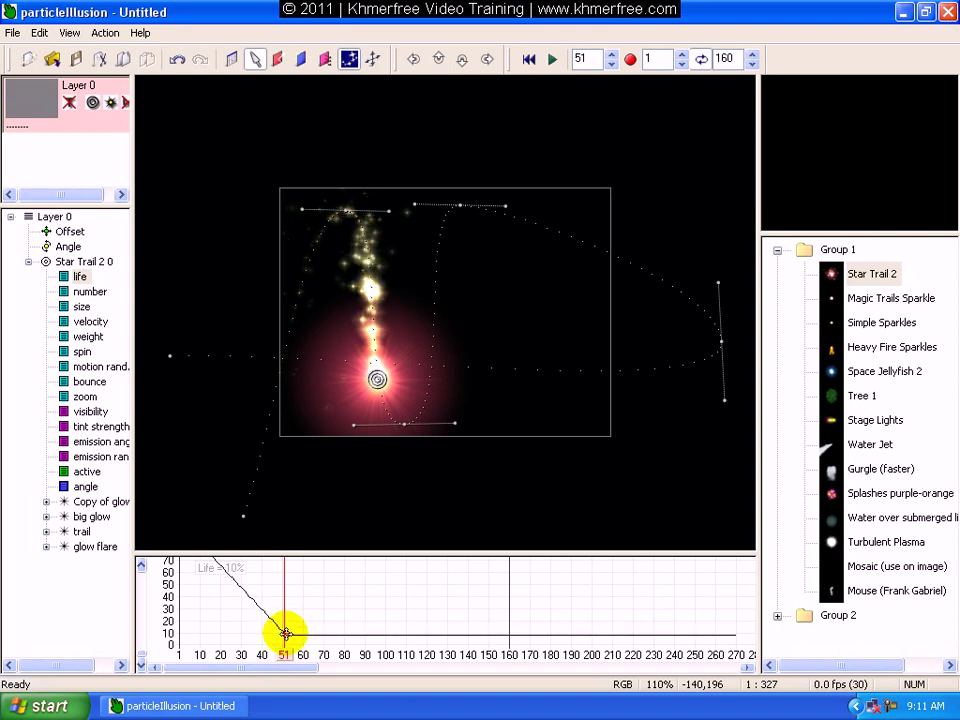
- Raise the life keyframe near frame 53 to about 101% and reset the life graph
left_click(199, 625)
left_click_drag(199, 625, 288, 638)
right_click(287, 637)
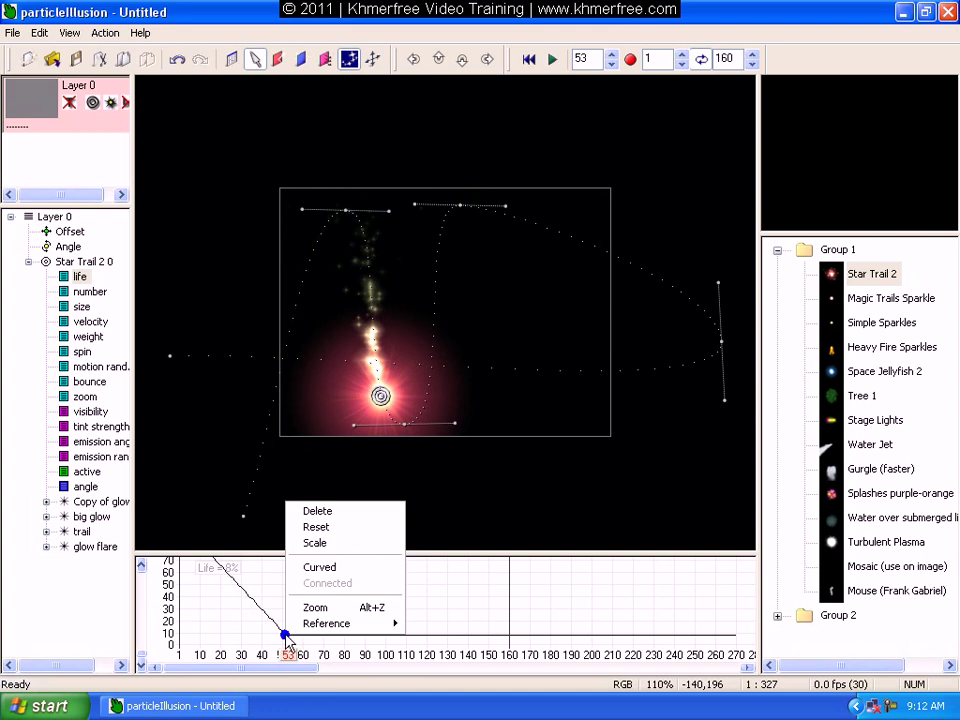
left_click(272, 590)
left_click_drag(287, 635, 296, 610)
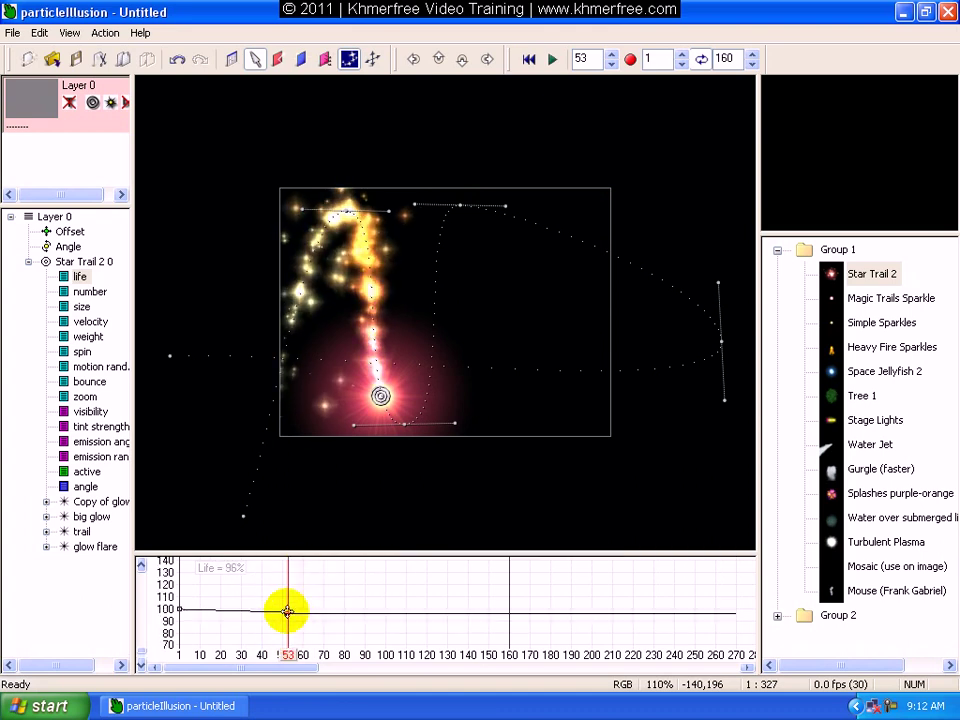
left_click_drag(290, 611, 283, 617)
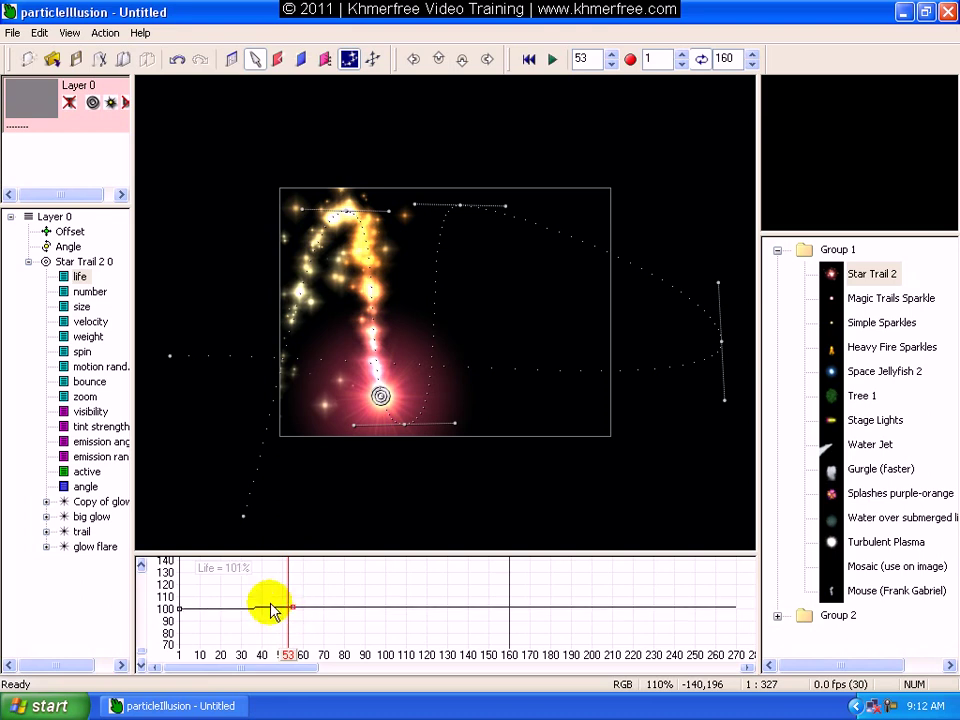
right_click(291, 607)
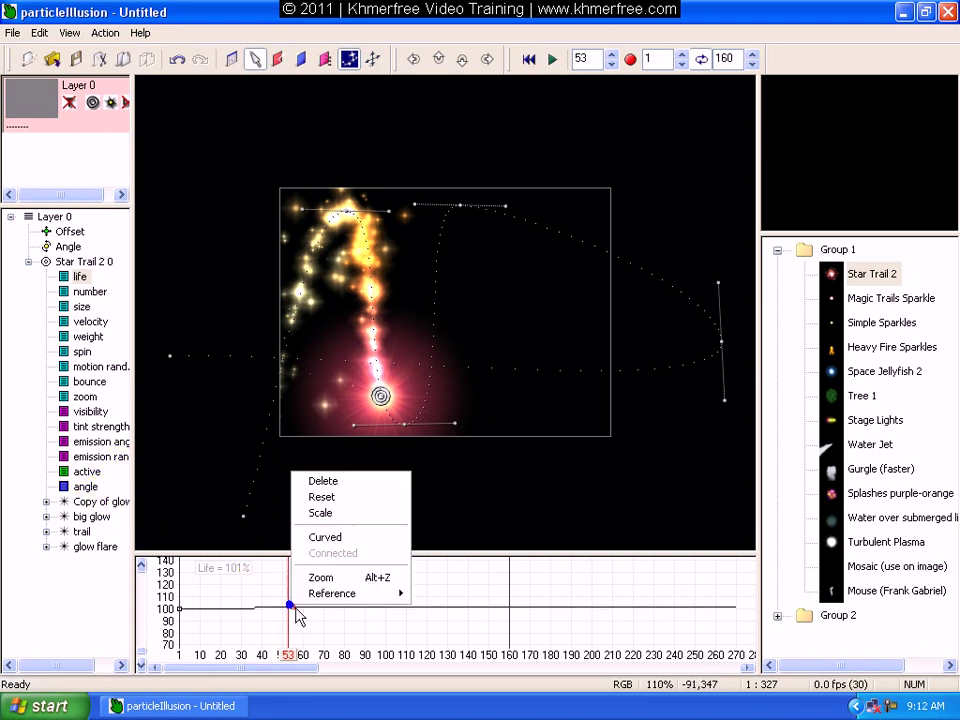
left_click(352, 505)
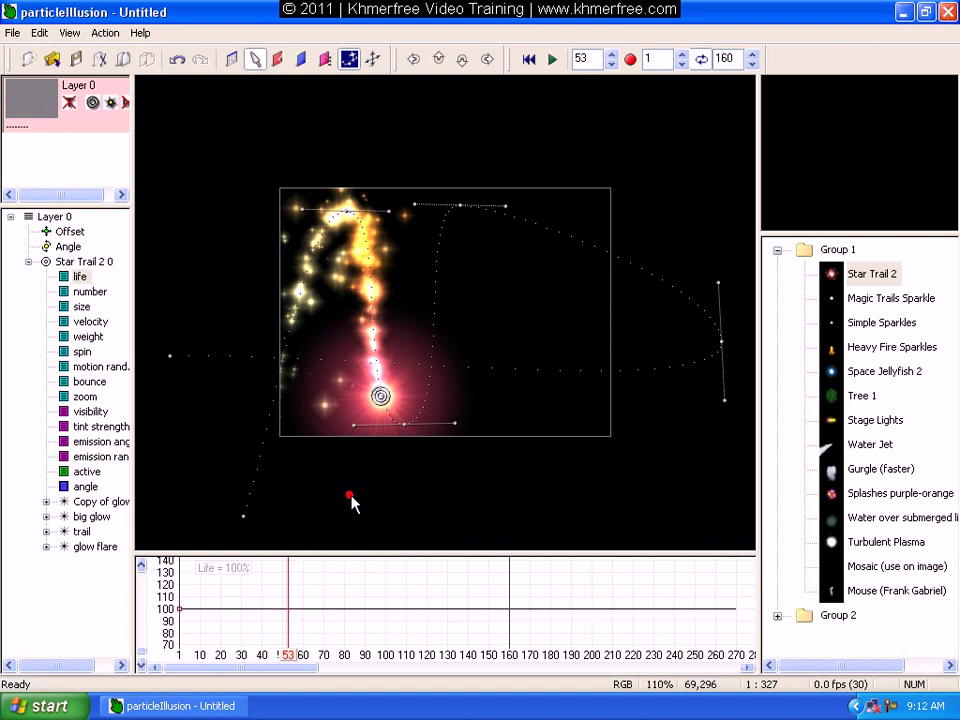
- Lower the emitter's number graph at frame 53, reset it to 100% and scrub to frame 58
left_click(84, 292)
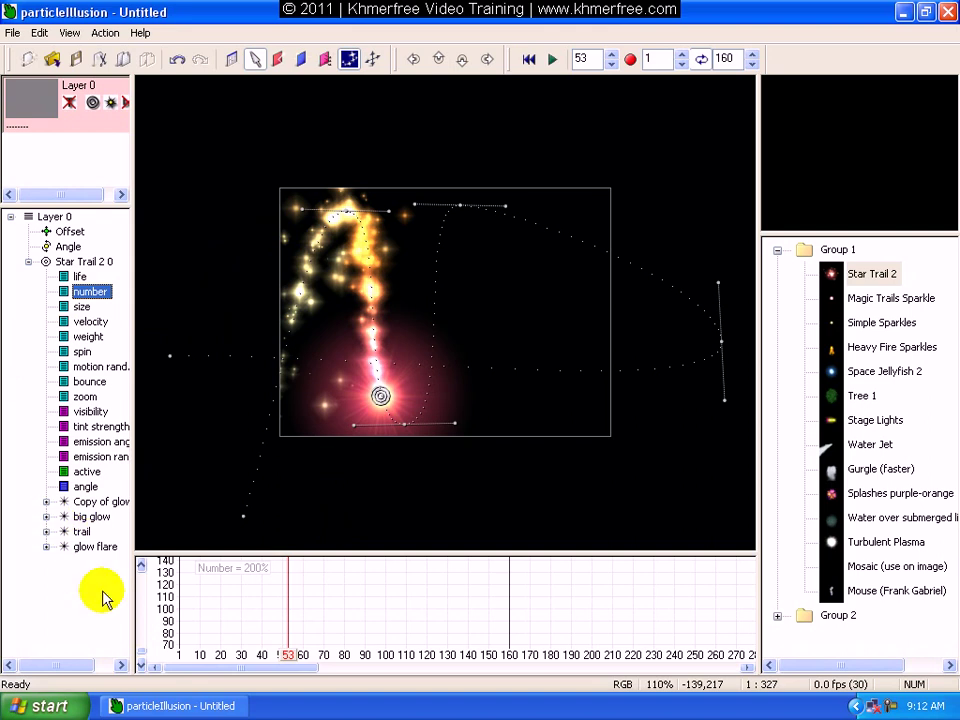
mouse_move(140, 655)
left_mouse_down()
mouse_move(135, 645)
mouse_move(139, 653)
left_mouse_up()
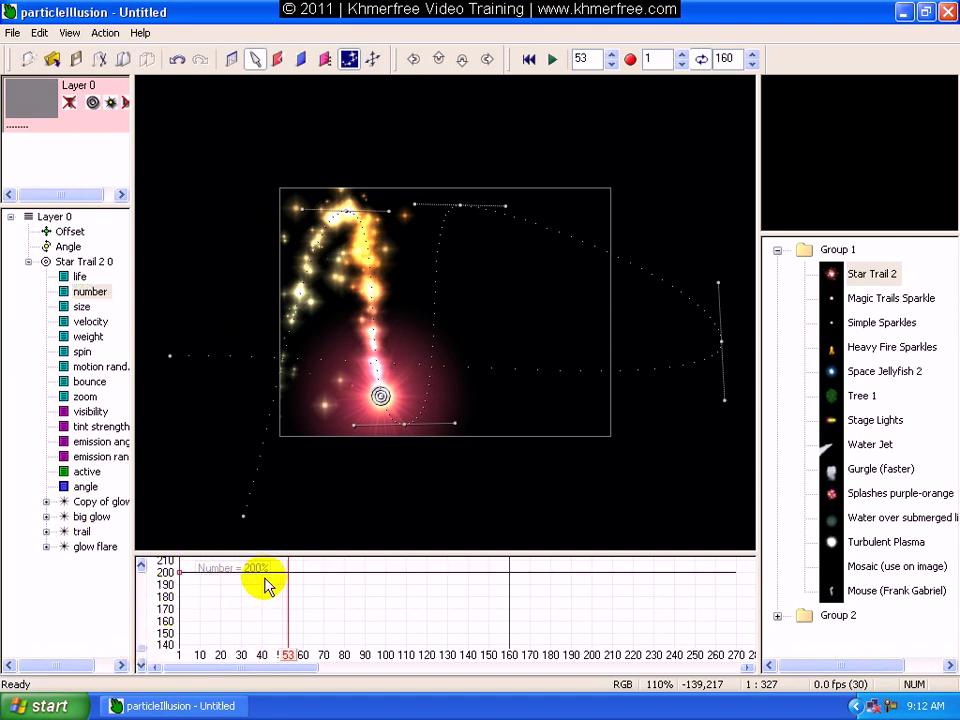
left_click_drag(288, 571, 287, 620)
right_click(288, 628)
left_click(339, 553)
left_click_drag(282, 645, 298, 614)
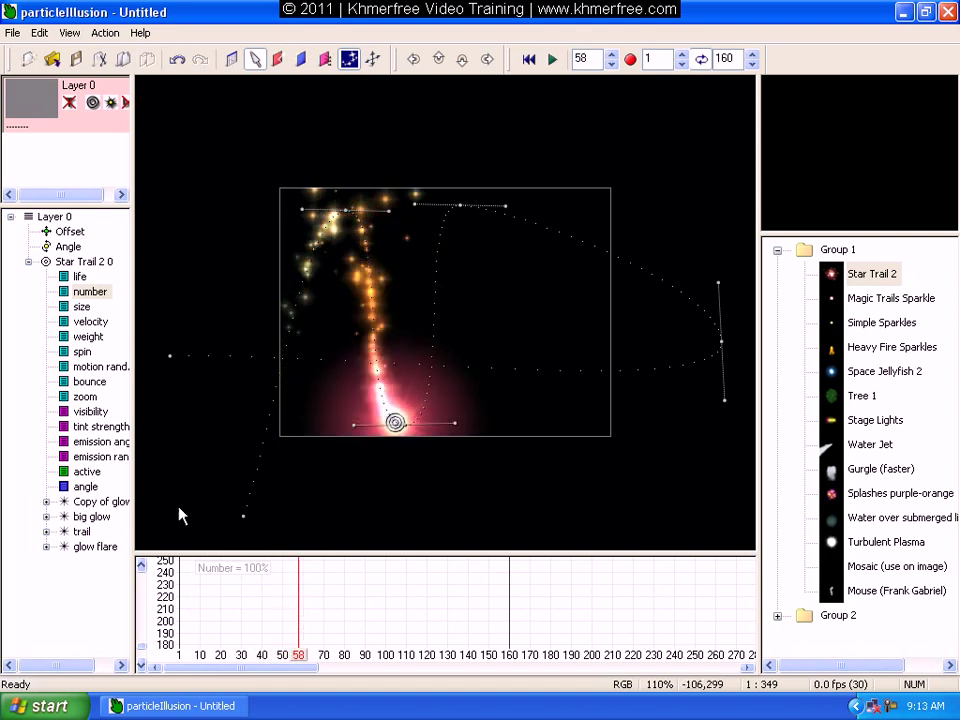
- Add a size keyframe of about 57% at frame 47, reset the emitter's size graph to 100% and scrub to frame 46
left_click(80, 307)
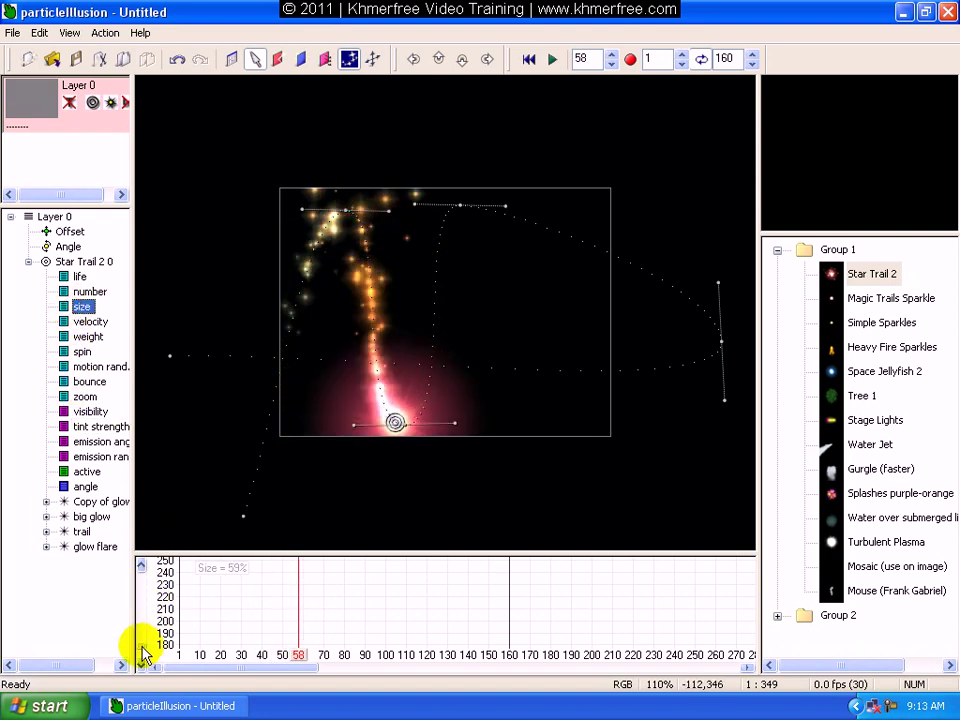
mouse_move(143, 645)
left_mouse_down()
mouse_move(143, 620)
mouse_move(141, 660)
left_mouse_up()
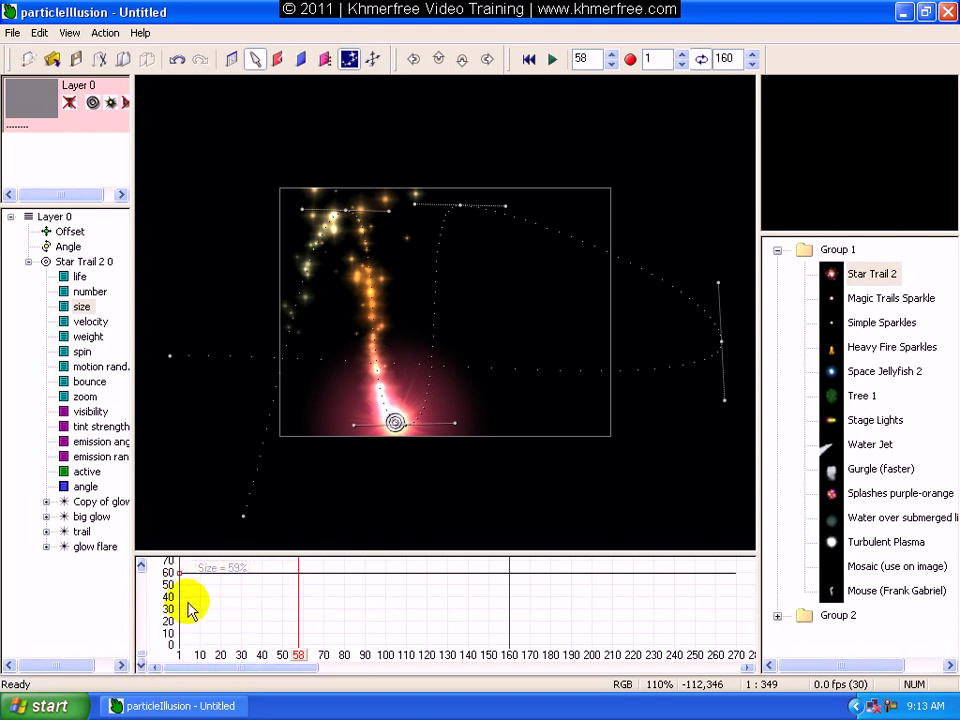
left_click_drag(293, 657, 279, 573)
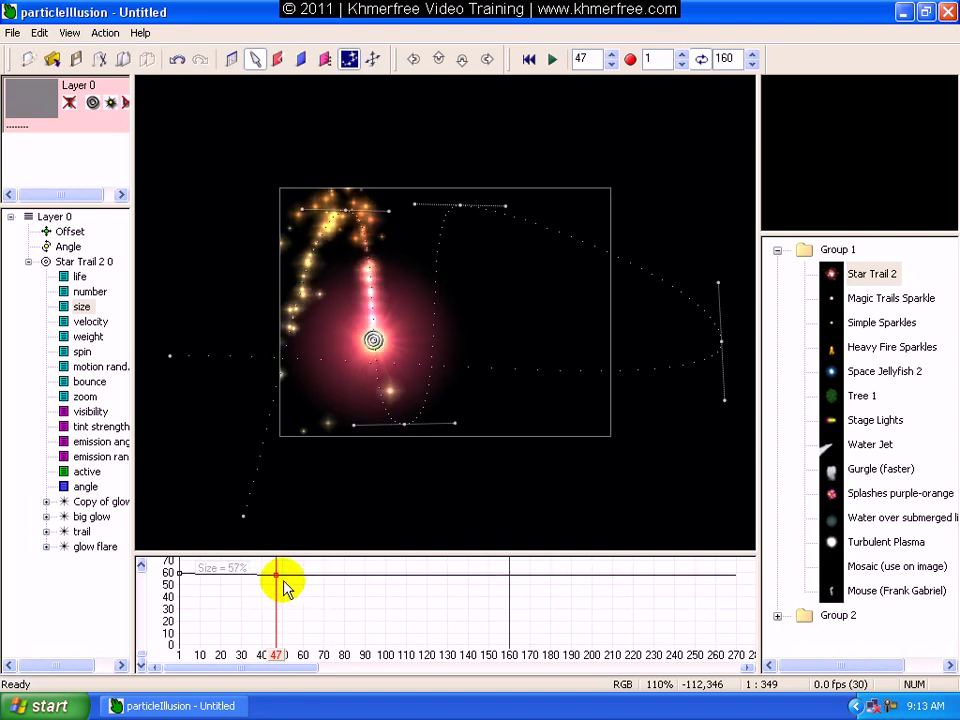
right_click(279, 583)
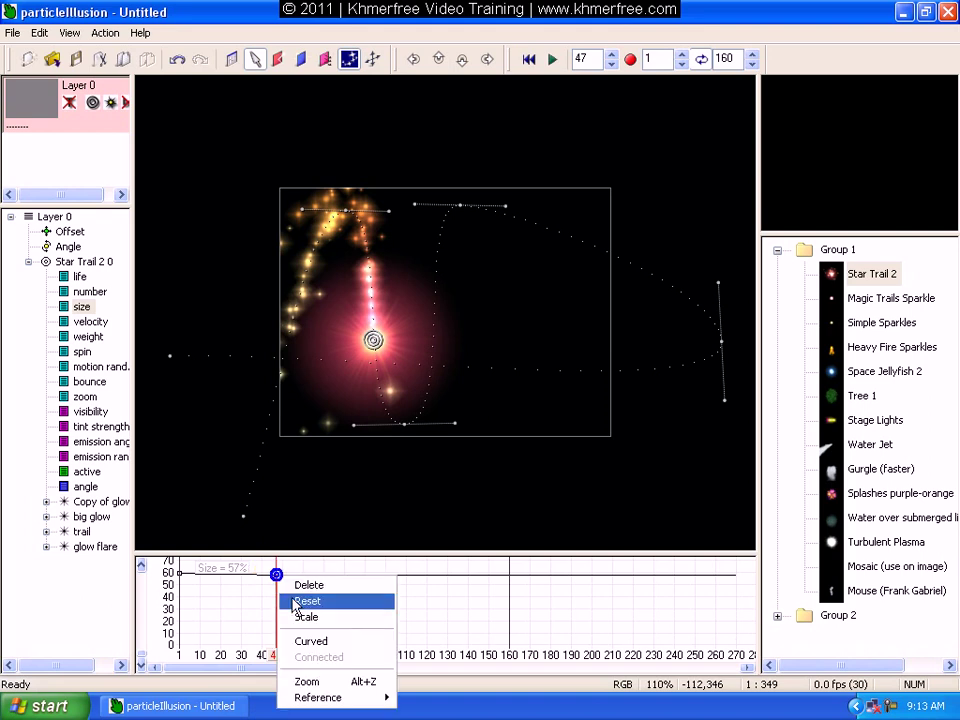
left_click(300, 602)
mouse_move(277, 655)
left_mouse_down()
mouse_move(257, 651)
mouse_move(294, 636)
mouse_move(277, 637)
left_mouse_up()
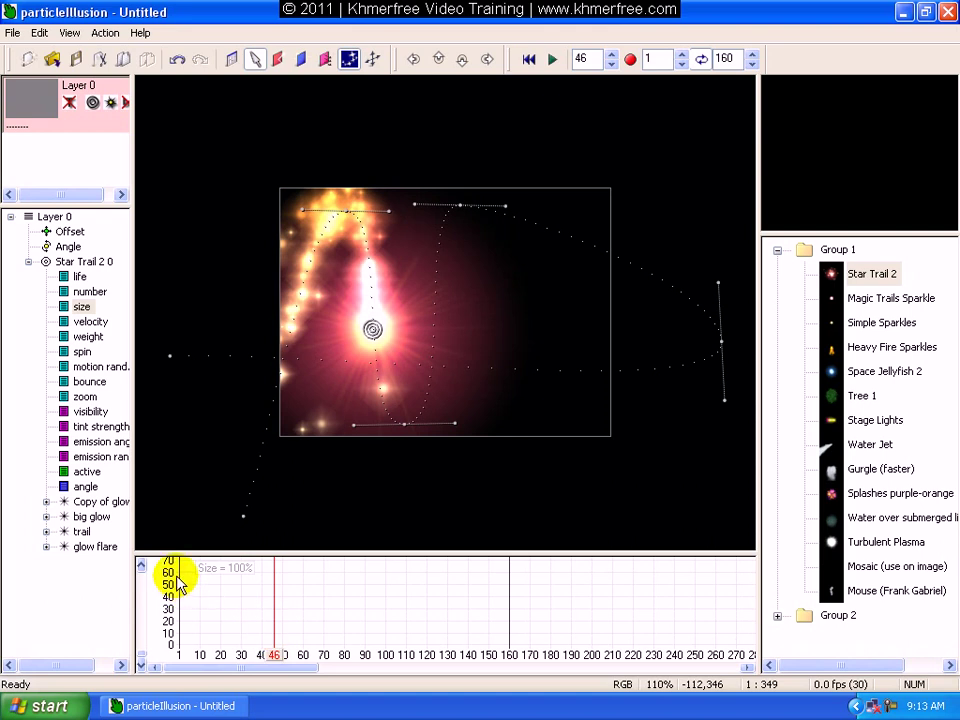
- Lower the emitter's size graph to about 59% and scrub to frame 80
left_click_drag(183, 582, 344, 621)
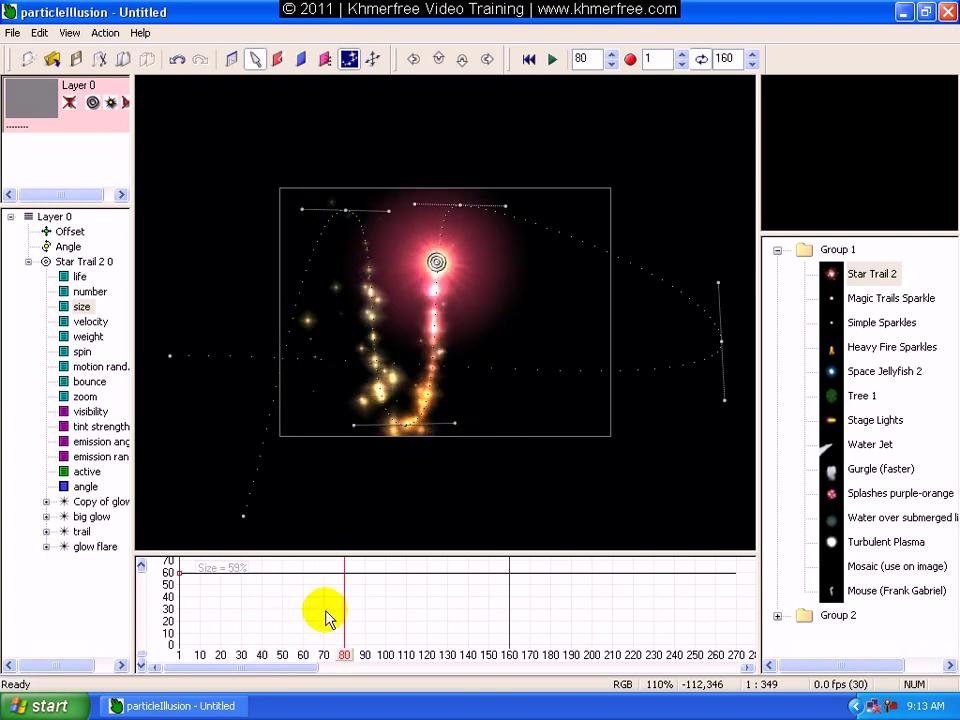
- Add a keyframe of about 151% at frame 75 on the emitter's velocity graph
left_click(90, 322)
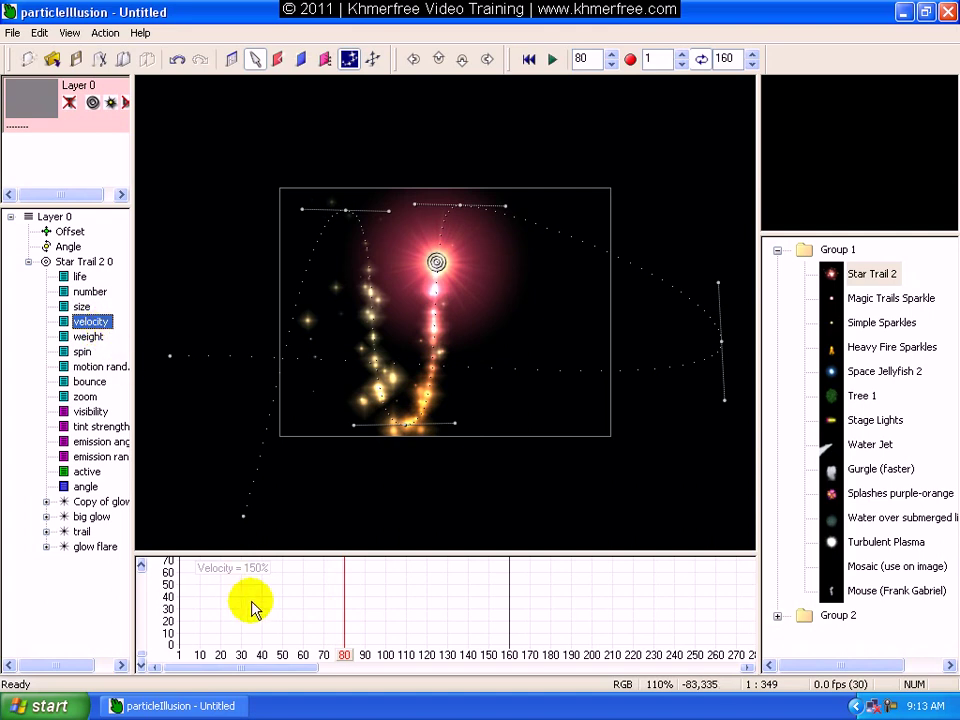
left_click(334, 655)
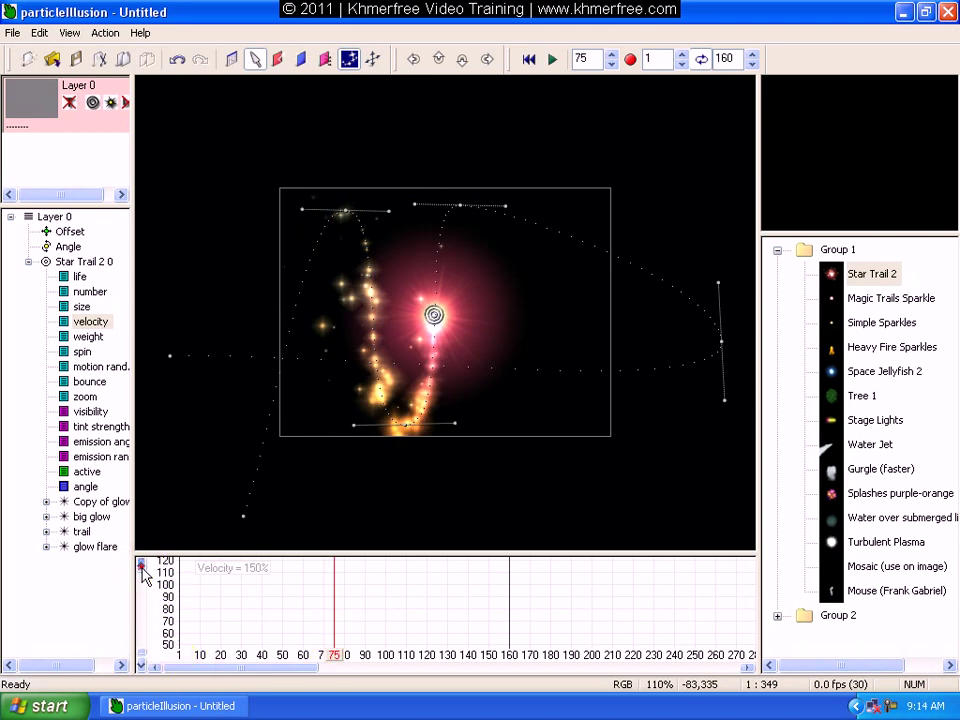
scroll(142, 568, "up", 4)
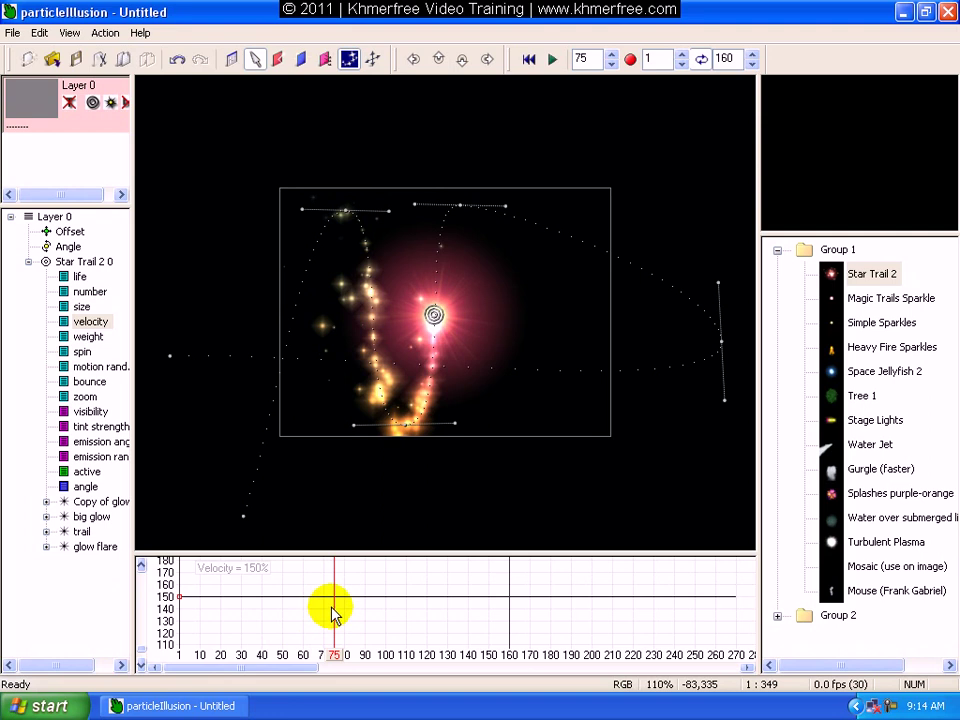
mouse_move(336, 600)
left_mouse_down()
mouse_move(328, 583)
mouse_move(326, 617)
mouse_move(328, 572)
mouse_move(311, 647)
mouse_move(343, 609)
mouse_move(306, 647)
mouse_move(326, 621)
mouse_move(321, 611)
mouse_move(306, 654)
mouse_move(332, 596)
mouse_move(313, 617)
mouse_move(327, 643)
mouse_move(343, 596)
mouse_move(315, 636)
mouse_move(340, 585)
mouse_move(336, 565)
mouse_move(325, 610)
mouse_move(332, 561)
mouse_move(322, 626)
mouse_move(326, 617)
mouse_move(326, 564)
mouse_move(298, 664)
mouse_move(403, 561)
mouse_move(349, 636)
mouse_move(332, 619)
left_mouse_up()
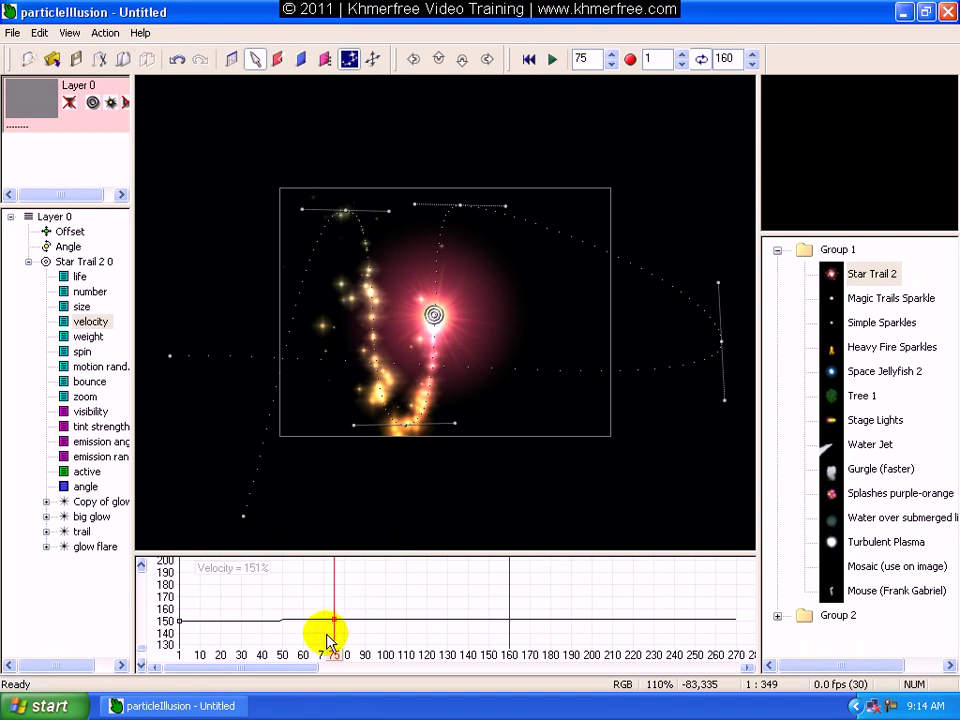
- Reset the emitter's velocity graph and set its first keyframe to about 146%
right_click(336, 620)
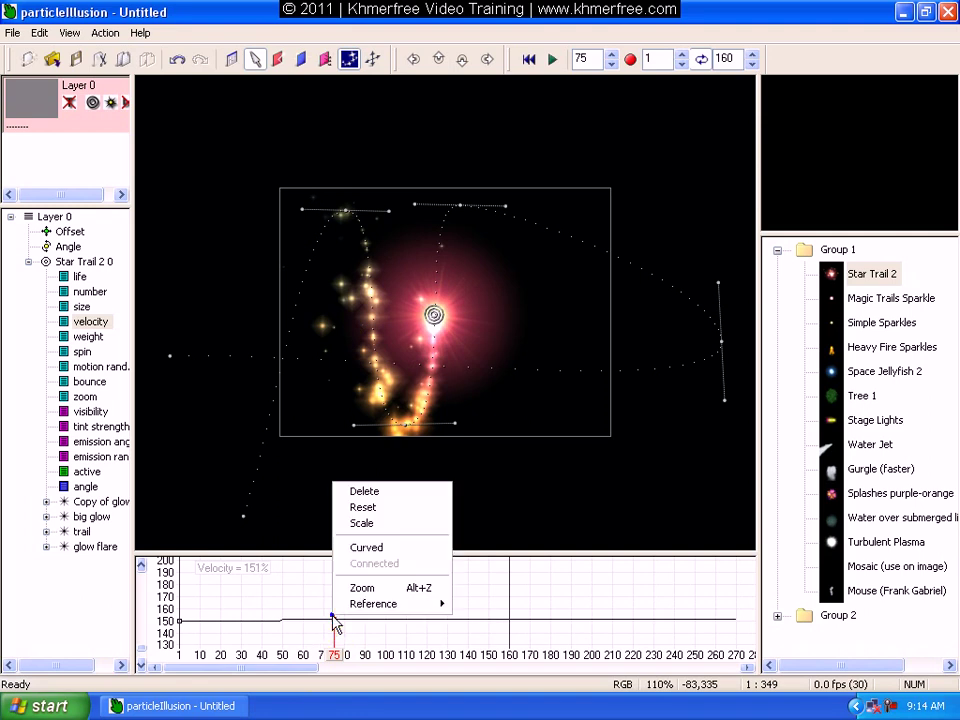
left_click(369, 508)
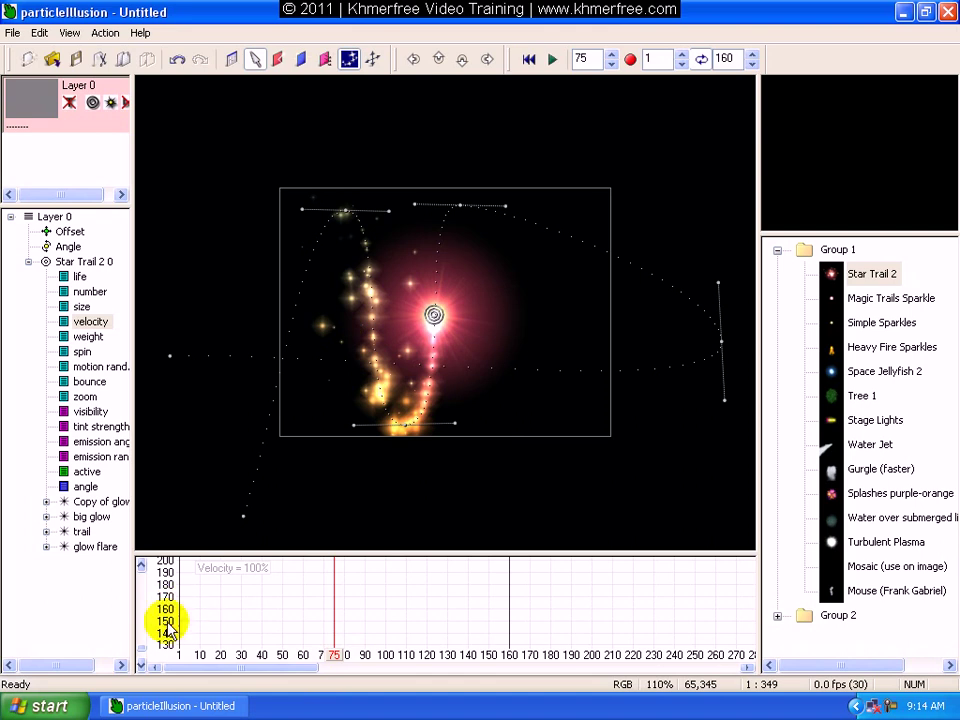
left_click_drag(161, 561, 172, 655)
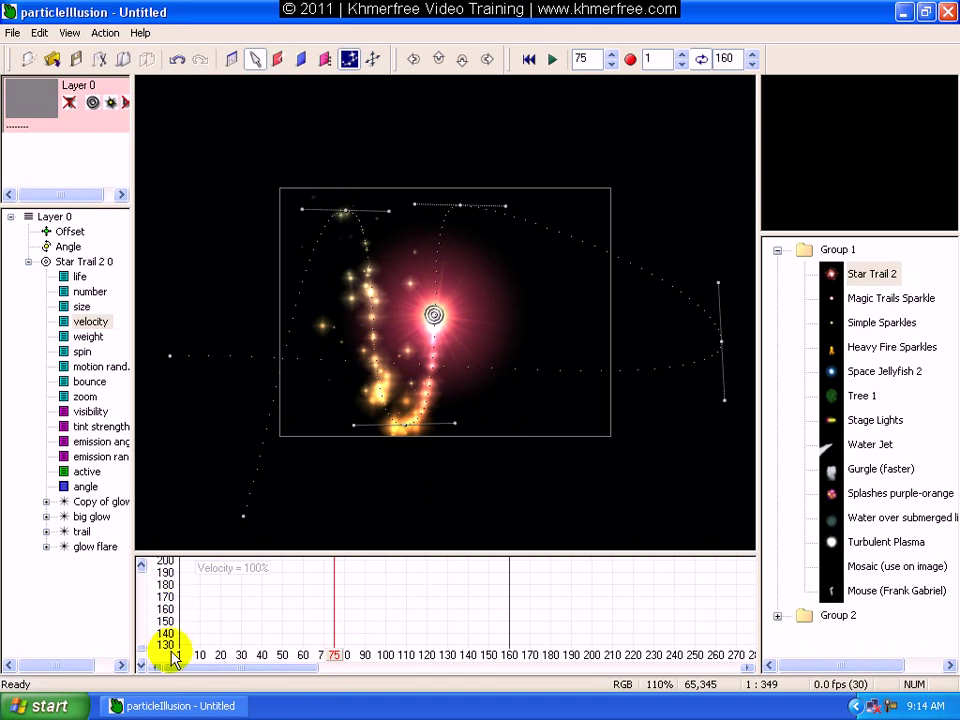
mouse_move(182, 606)
left_mouse_down()
mouse_move(165, 612)
mouse_move(178, 648)
mouse_move(181, 590)
left_mouse_up()
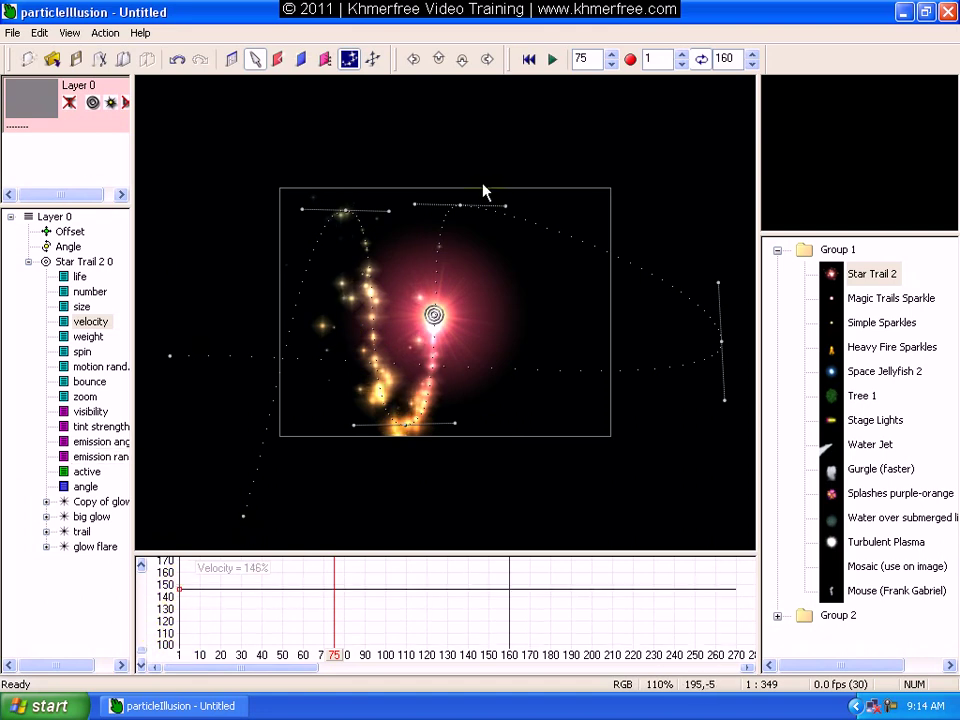
- Look through the emitter's spin, motion randomness, bounce and zoom graphs
left_click(82, 354)
left_click(86, 366)
left_click(82, 381)
left_click(83, 397)
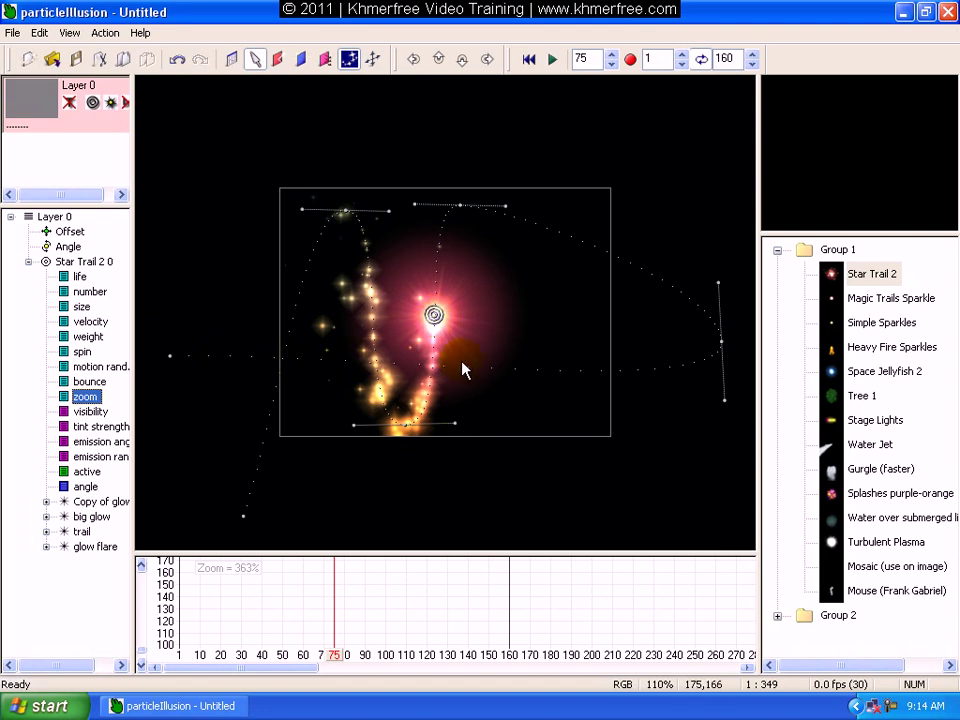
- Preview the Water Jet, Stage Lights, Gurgle (faster) and Tree 1 emitters in the library
left_click(856, 448)
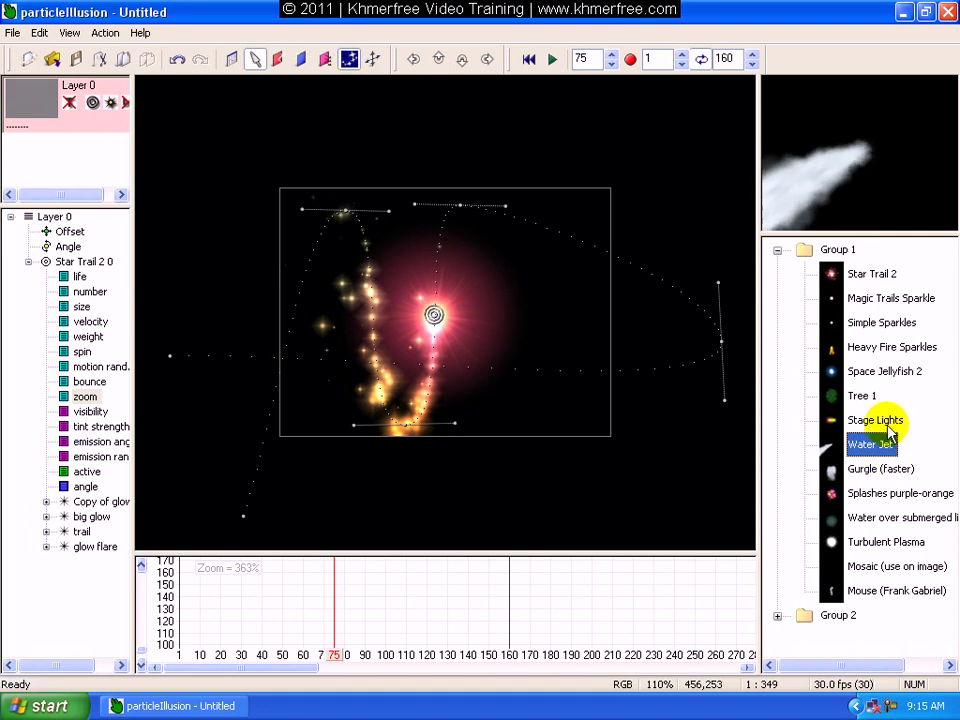
left_click(895, 425)
left_click(874, 467)
left_click(865, 397)
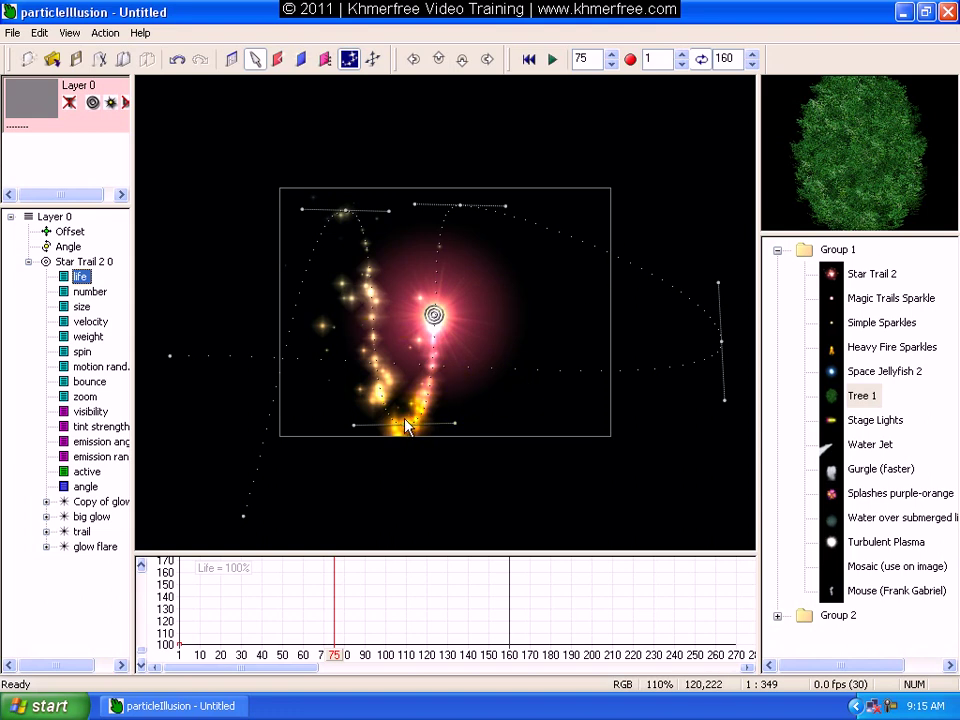
- Display the Star Trail 2 emitter's position graph, play the animation and scrub to frame 131
left_click(62, 261)
left_click_drag(343, 658, 143, 590)
key("space")
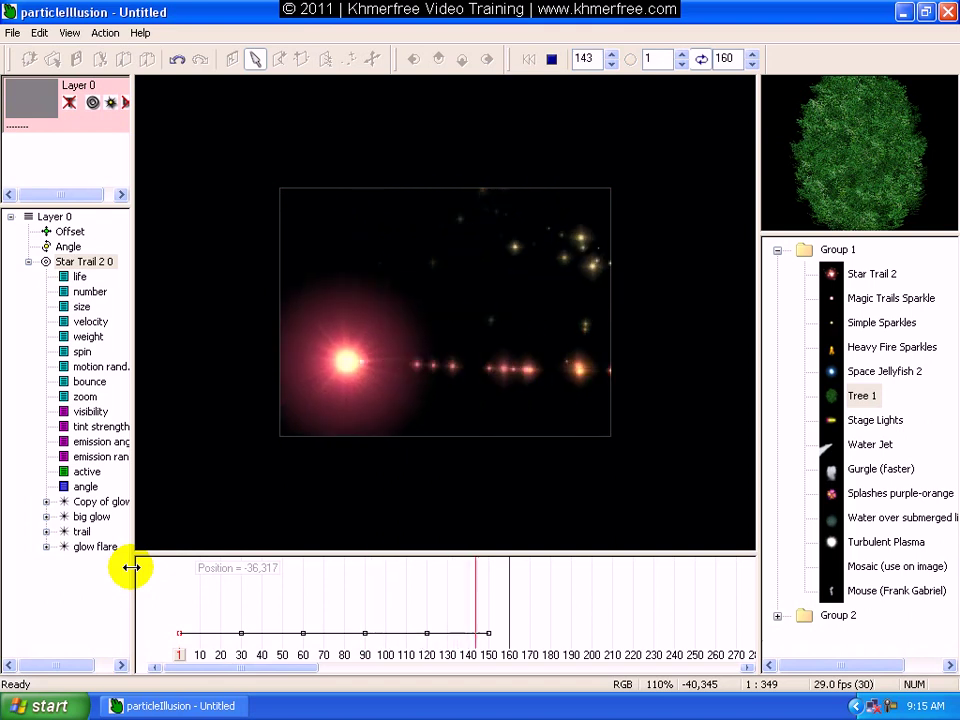
left_click_drag(505, 655, 478, 368)
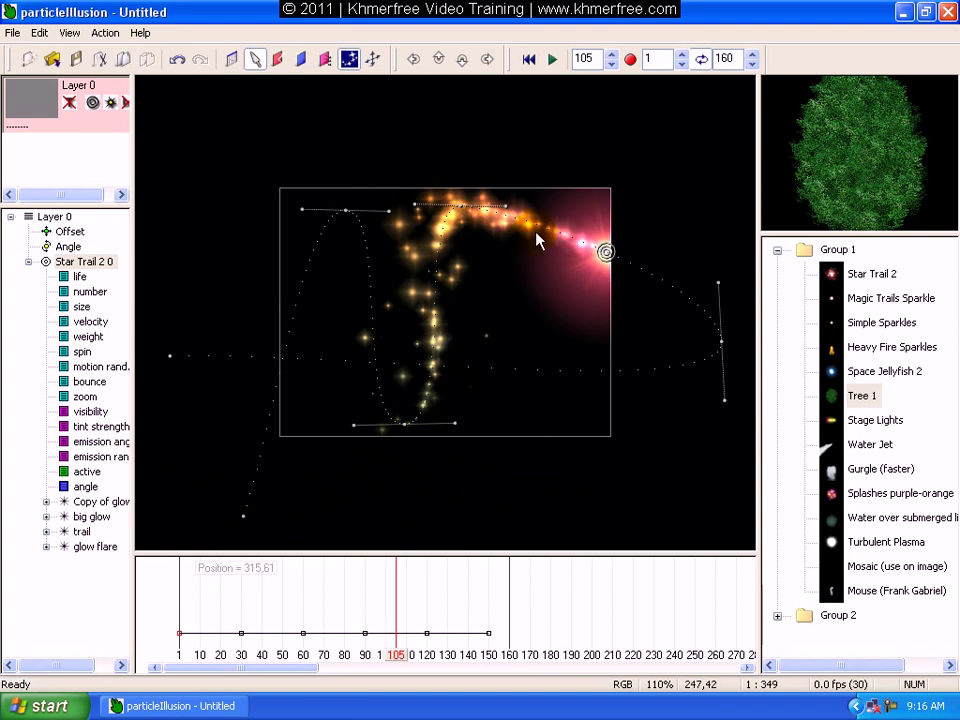
left_click_drag(414, 615, 449, 570)
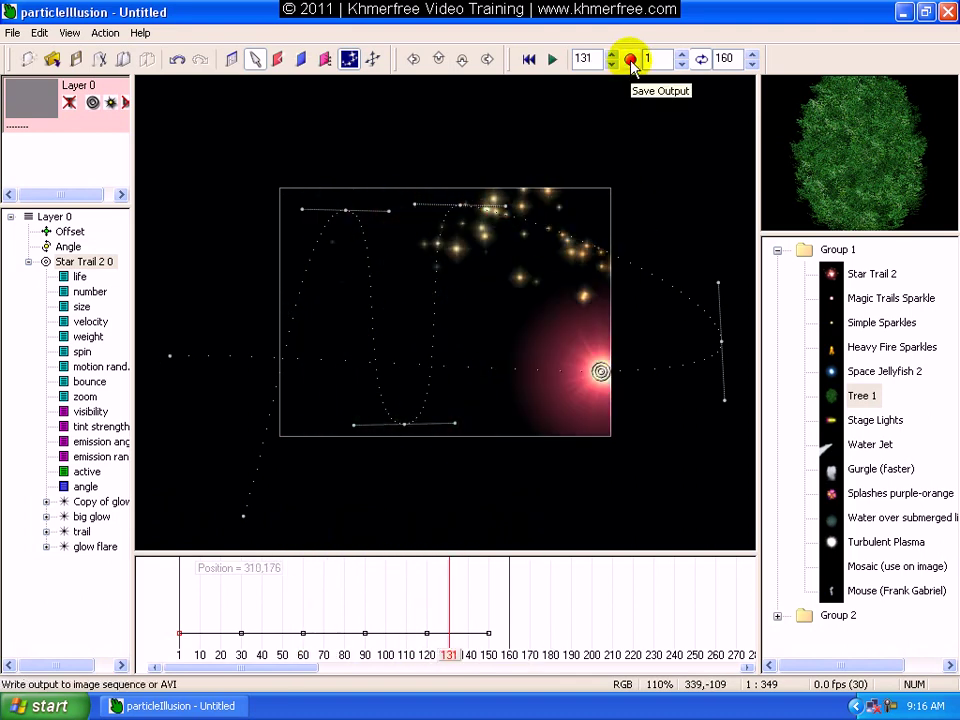
- Save the output as an AVI file named 7777 on the Desktop
left_click(631, 60)
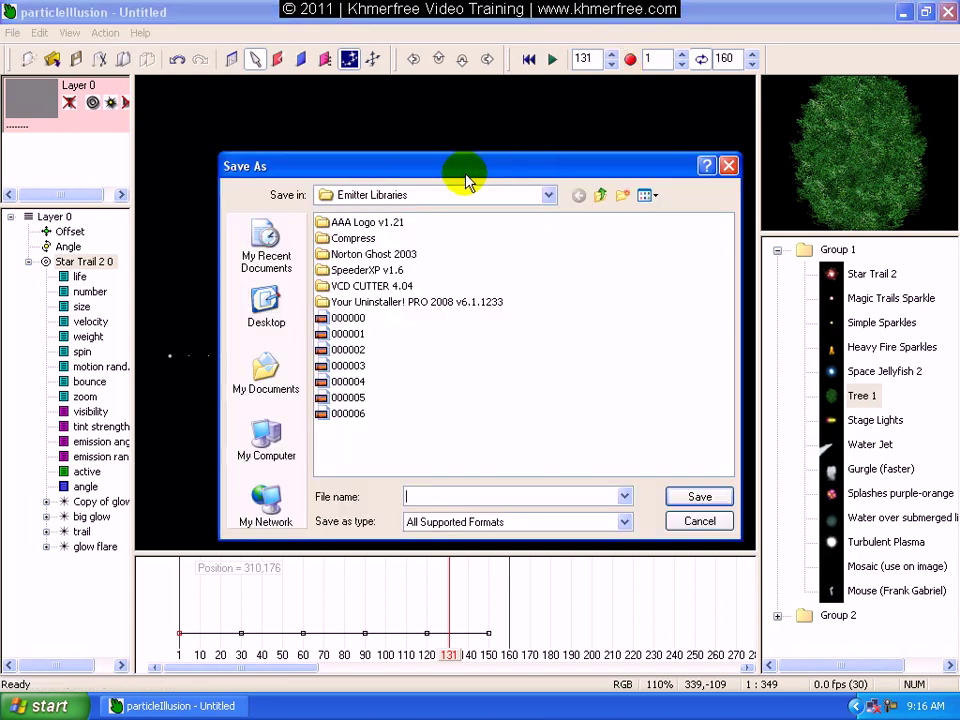
left_click_drag(461, 174, 423, 136)
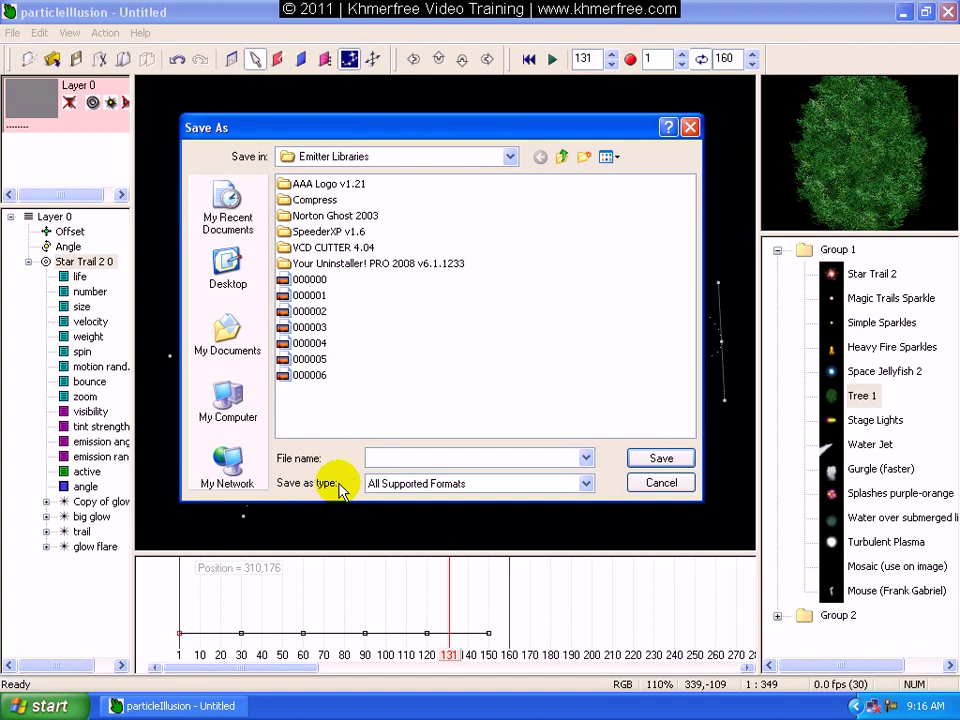
left_click(586, 483)
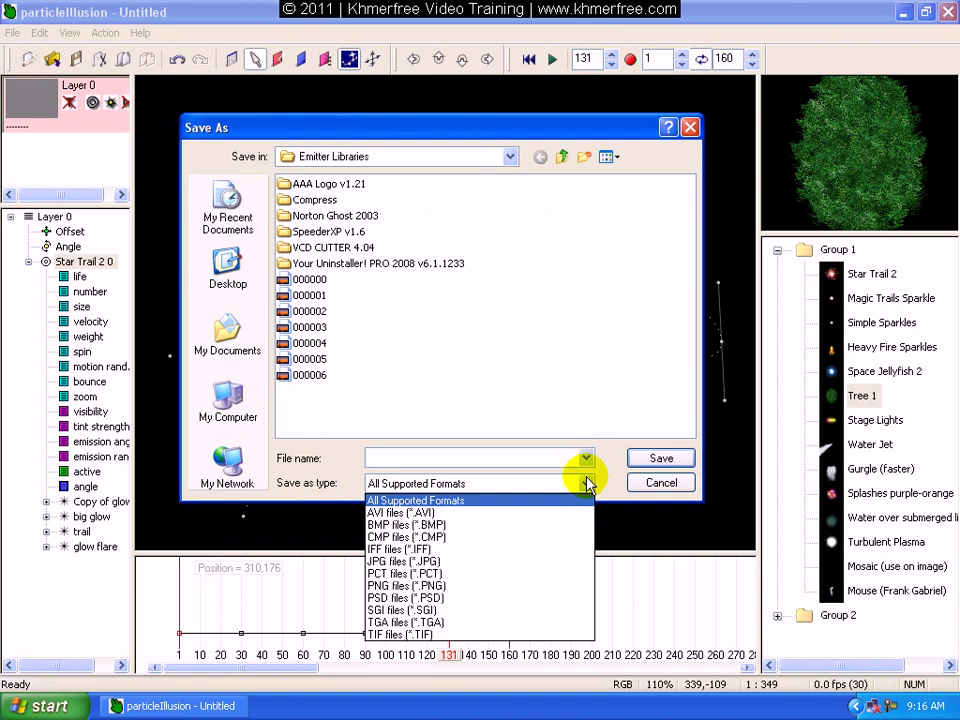
left_click(488, 522)
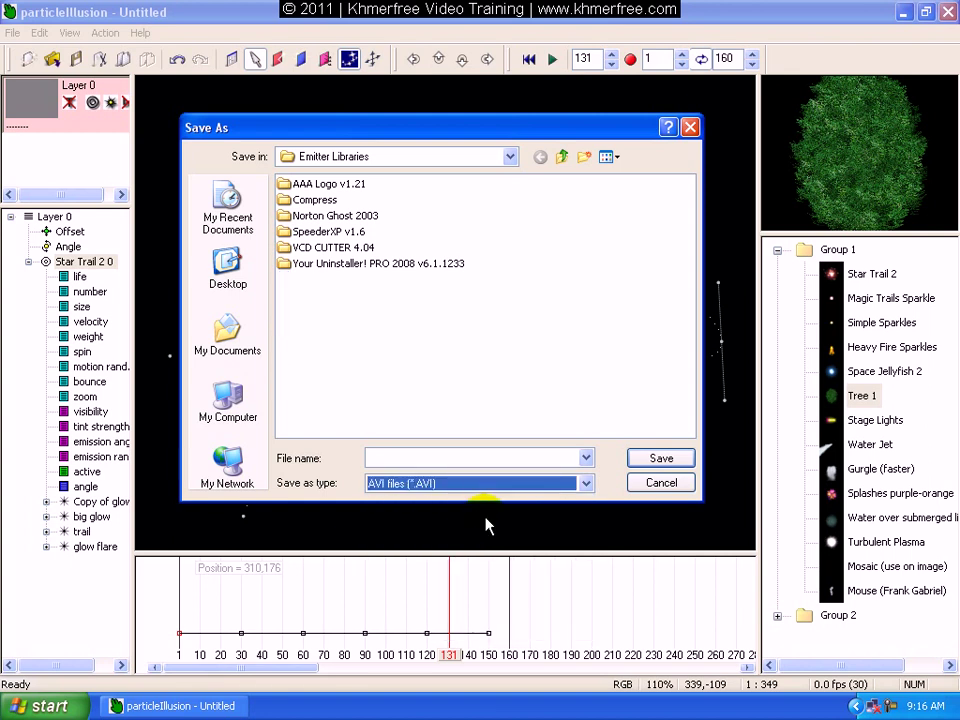
left_click(399, 456)
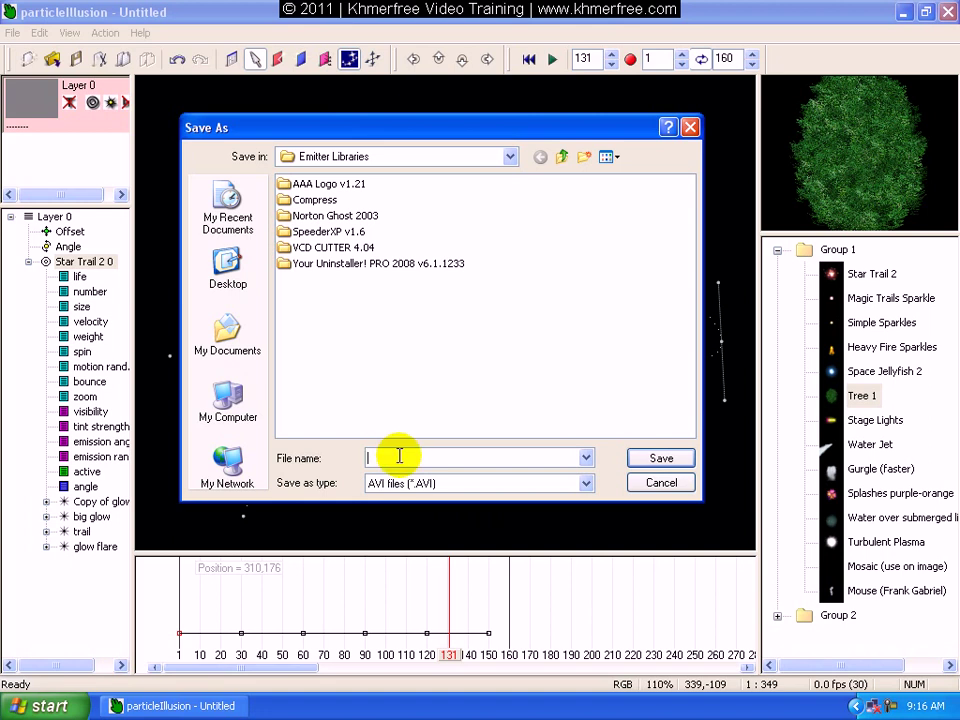
type("7777")
left_click(232, 276)
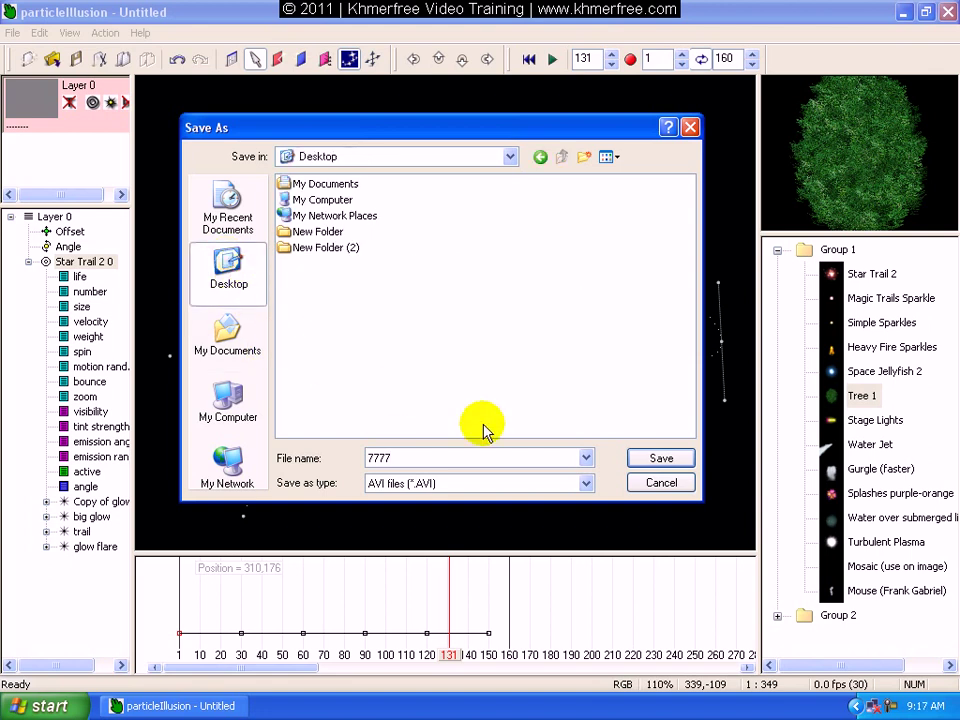
left_click(650, 457)
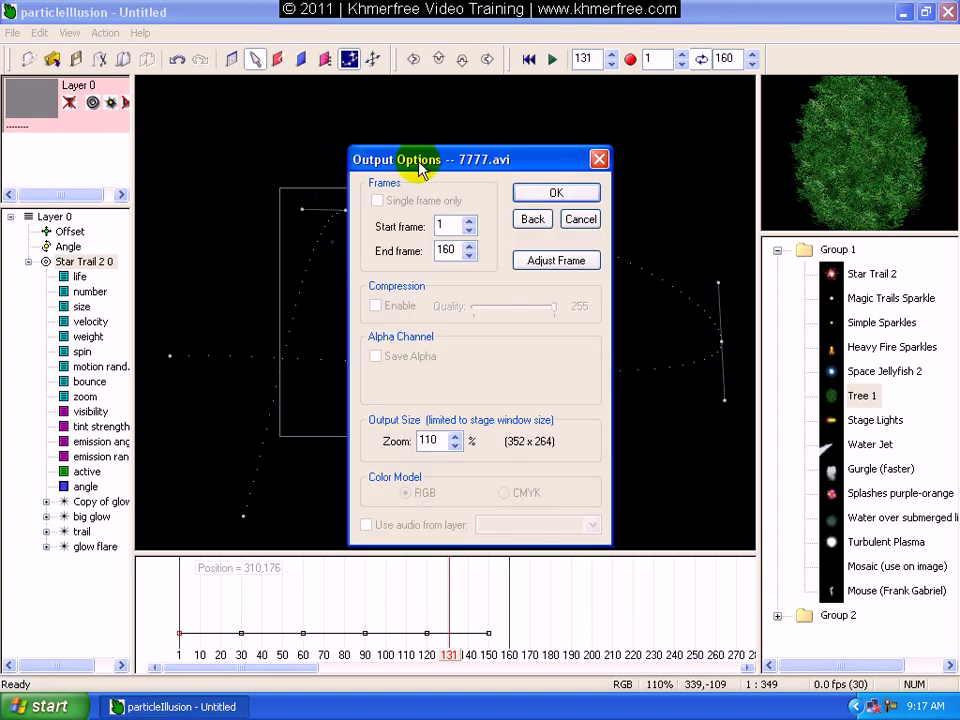
- Set the output size zoom to 100% (320 x 240) for the AVI
left_click_drag(433, 161, 446, 150)
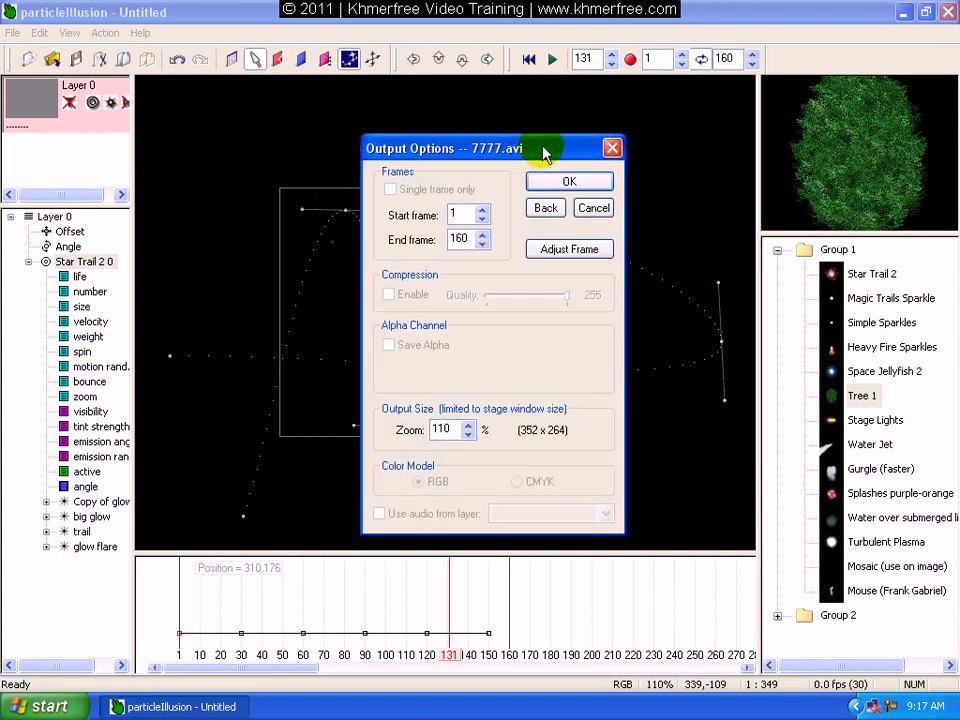
left_click_drag(546, 150, 503, 125)
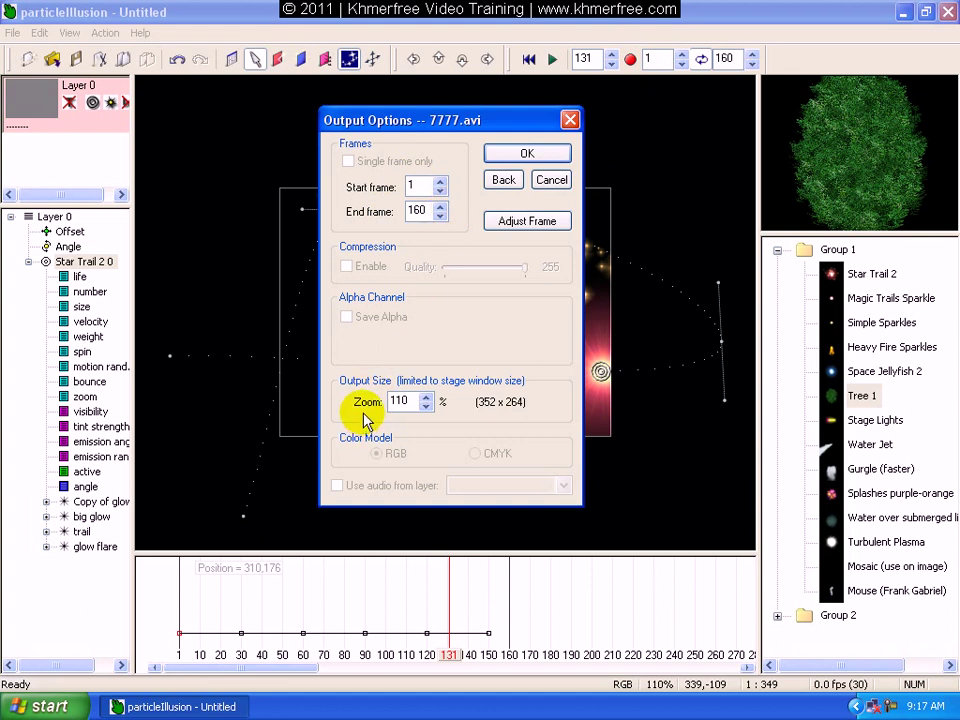
left_click(425, 397)
left_click(425, 408)
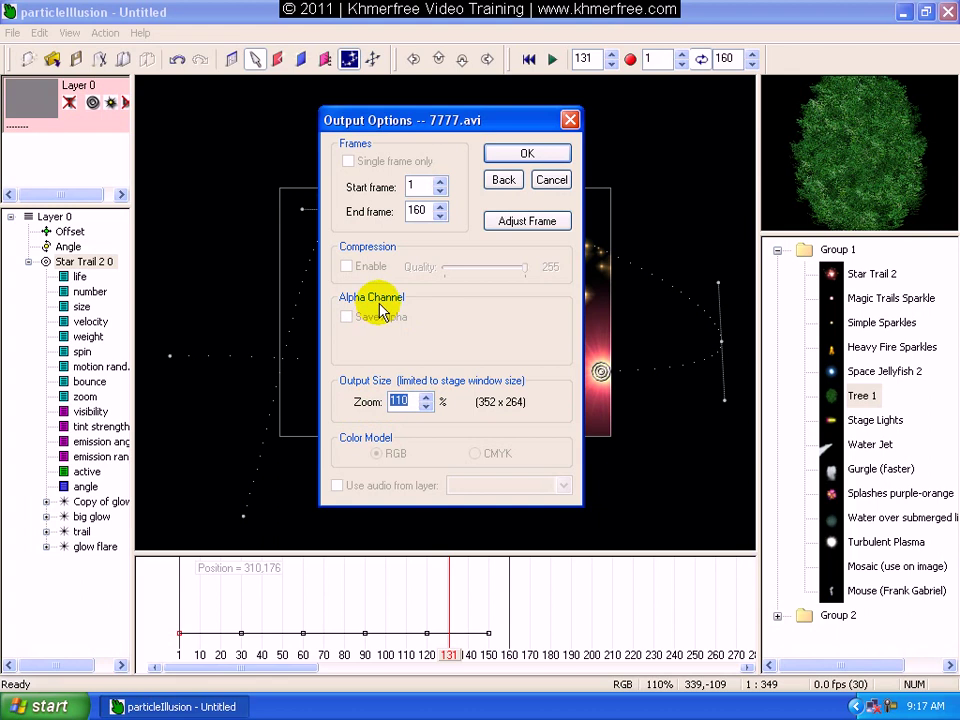
key("Up")
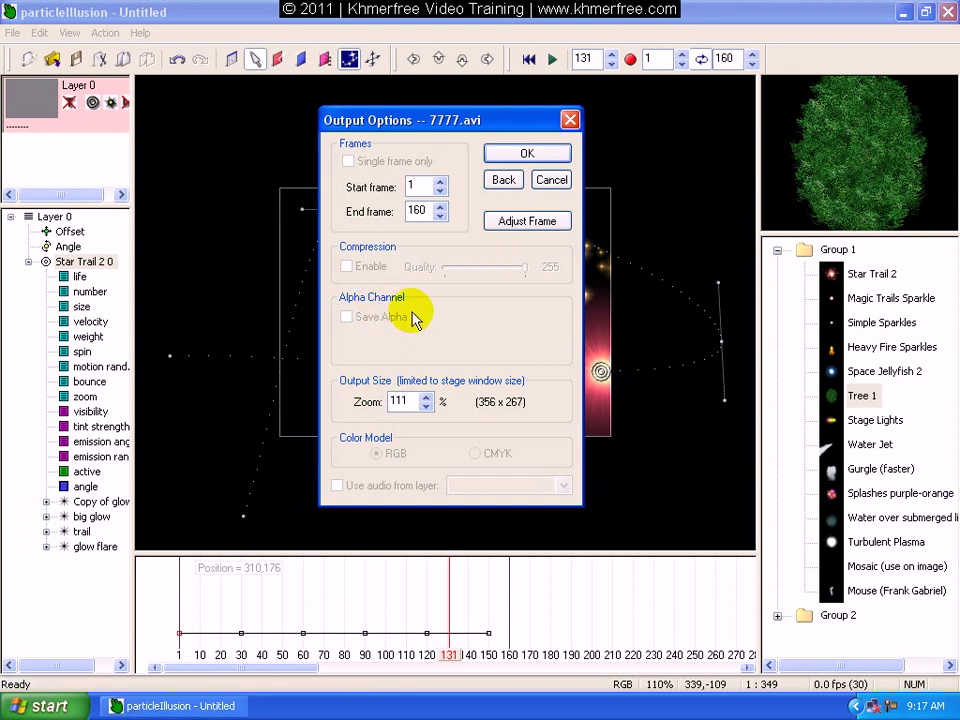
double_click(418, 400)
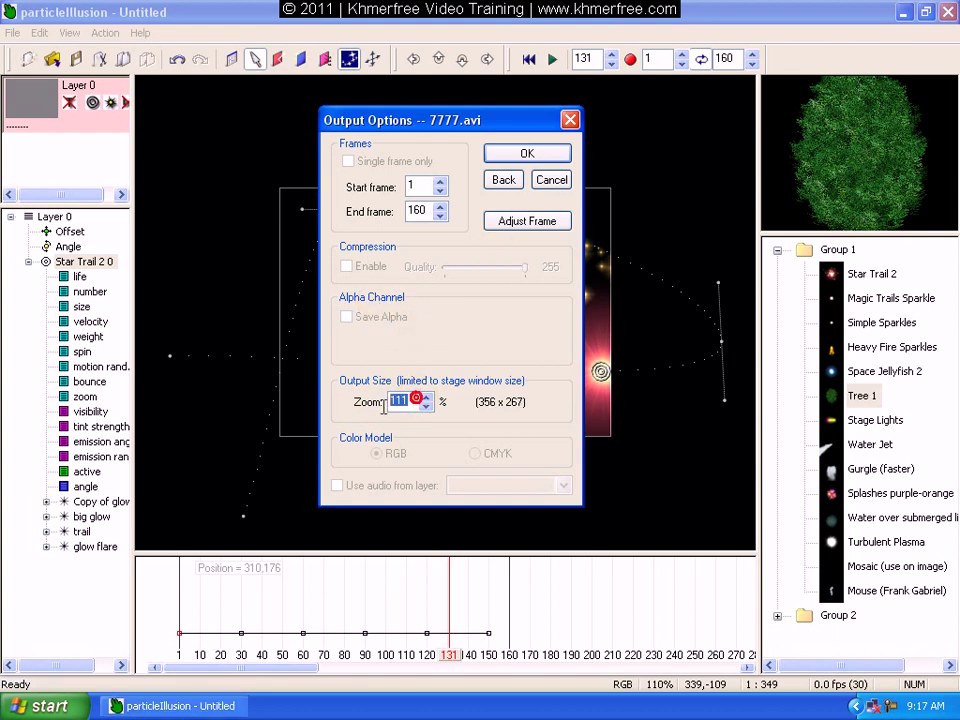
type("100")
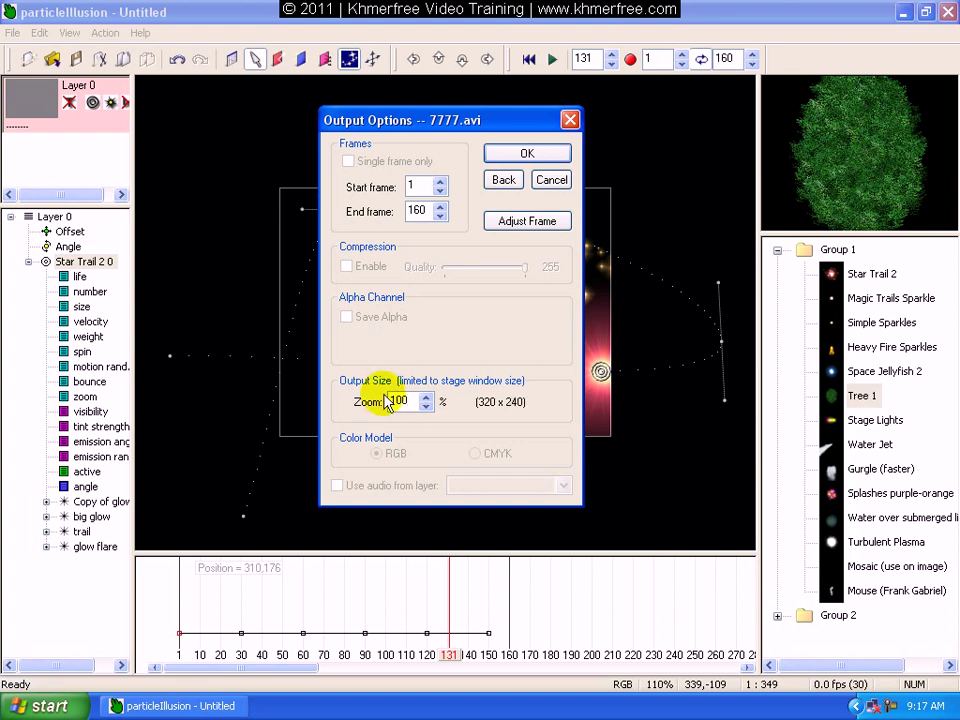
double_click(396, 401)
left_click(412, 401)
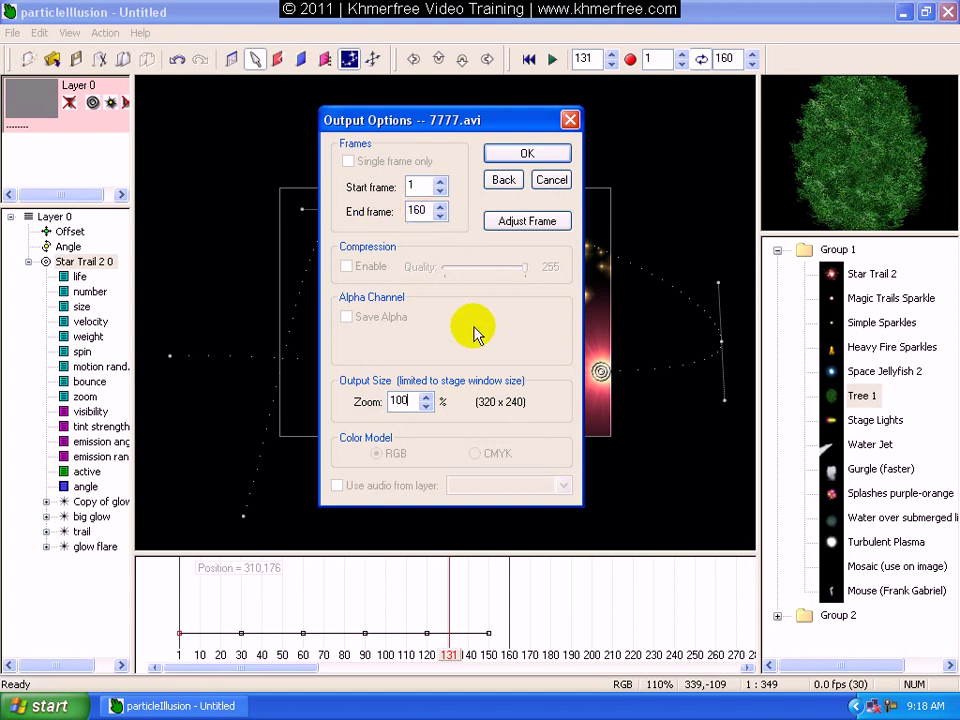
- Check the grey-line frame adjustment settings without changing them and accept the output options
left_click(535, 223)
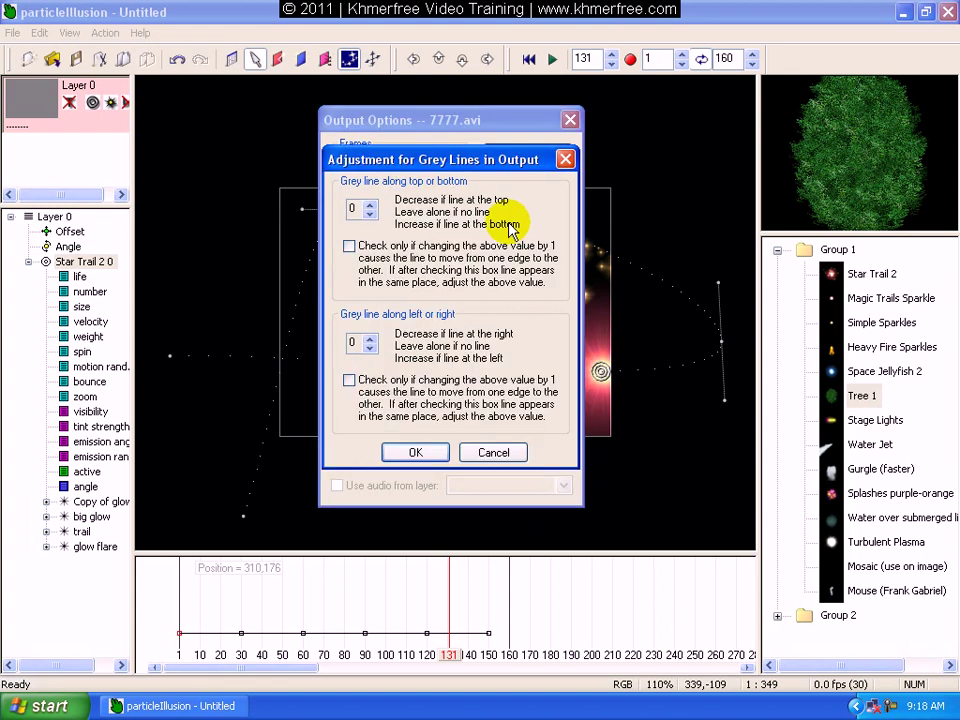
left_click(565, 159)
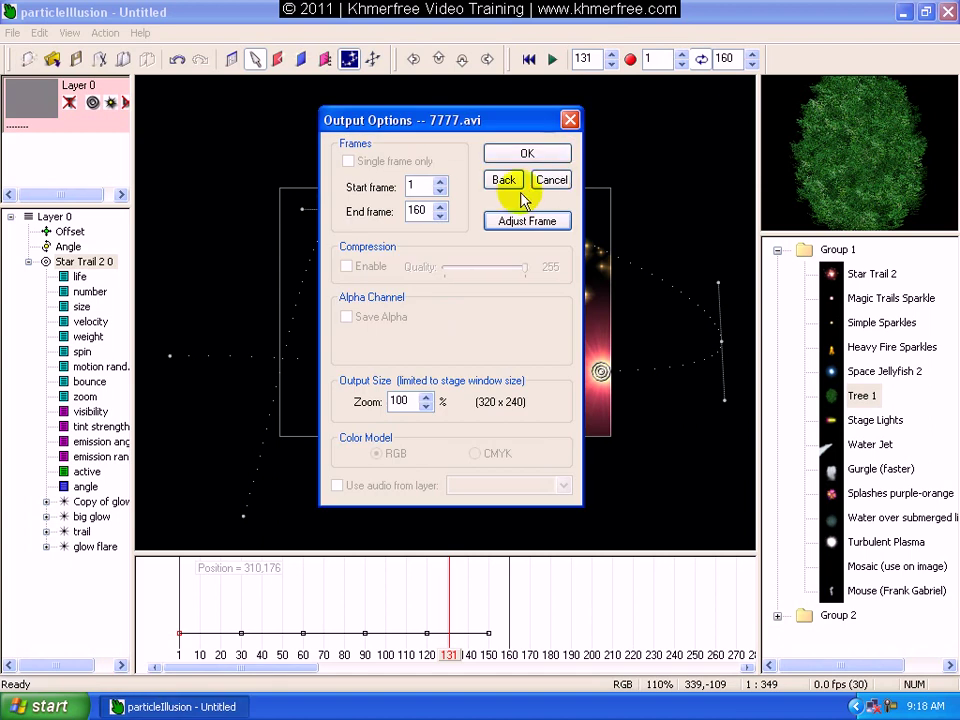
left_click(533, 153)
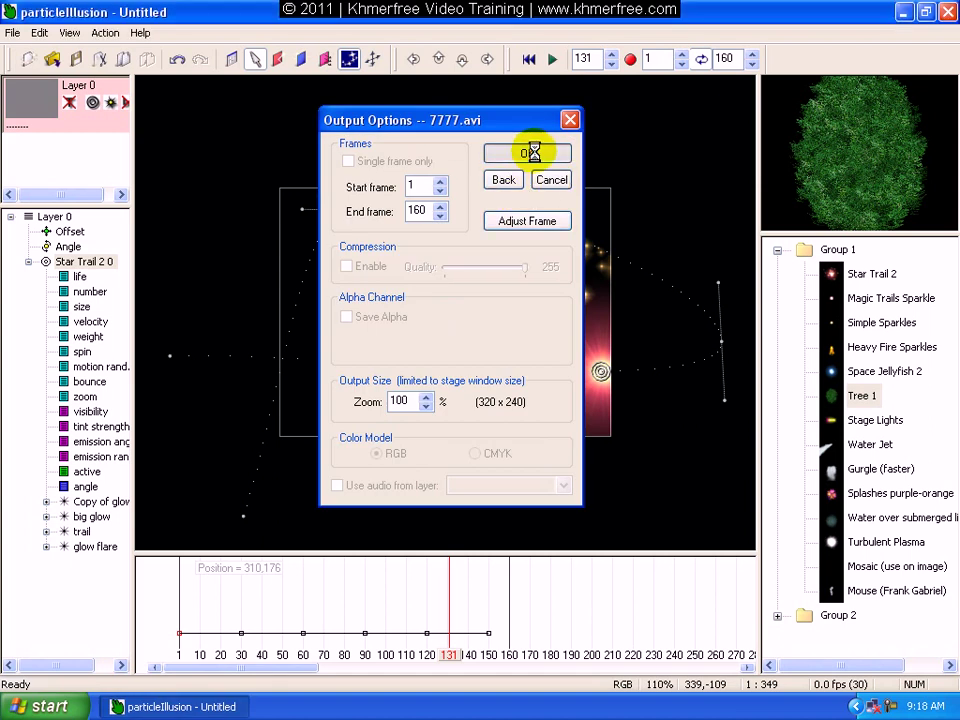
- Set the AVI compressor to Full Frames (Uncompressed)
left_click_drag(453, 260, 408, 136)
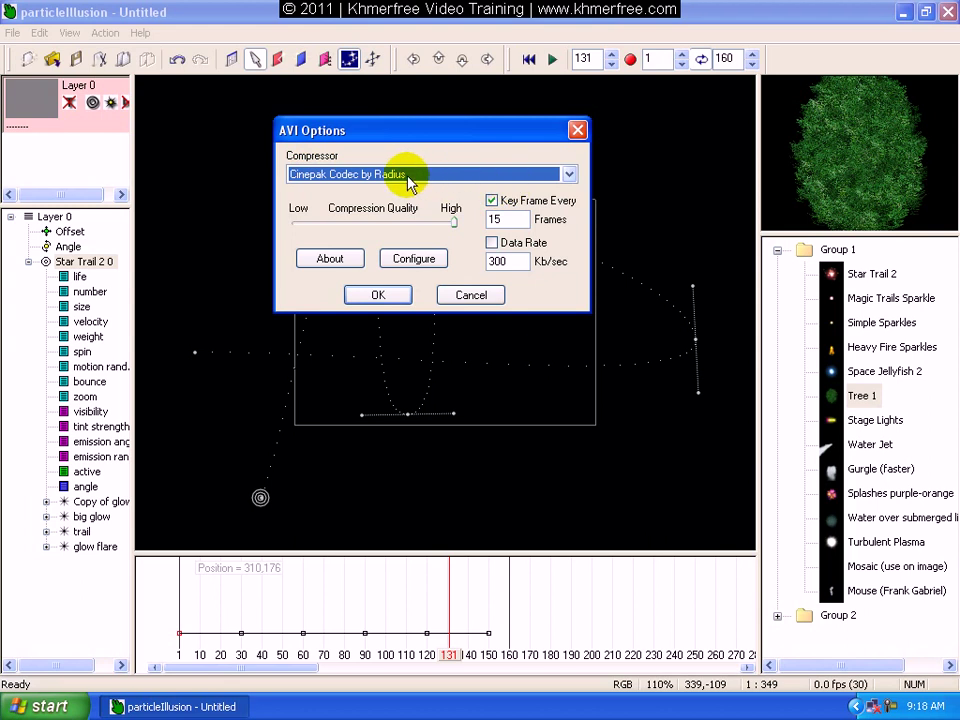
left_click(567, 175)
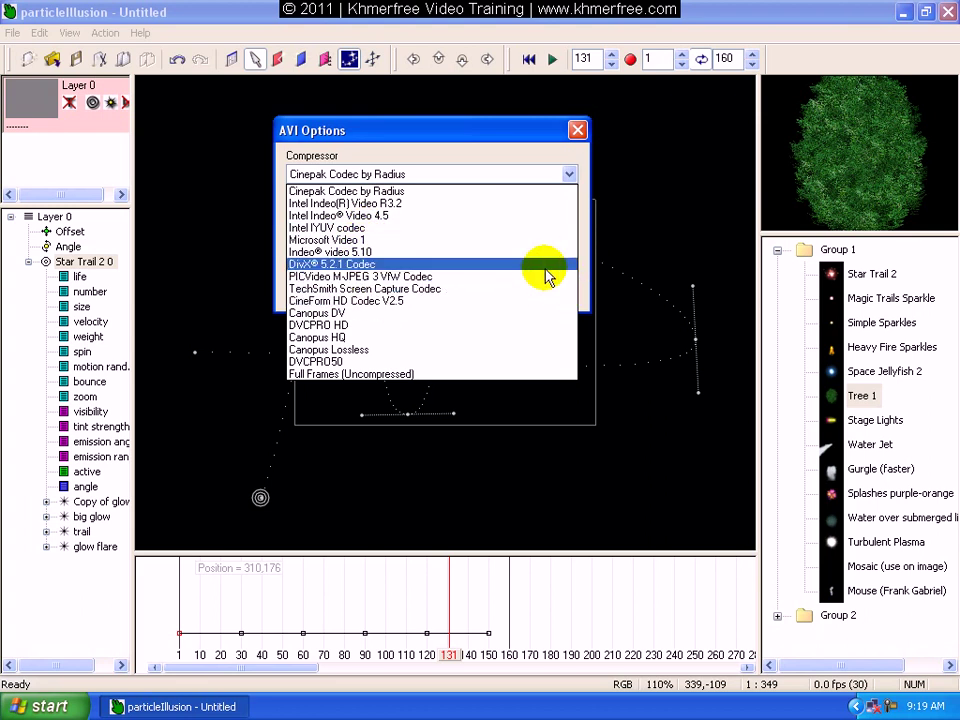
left_click(371, 376)
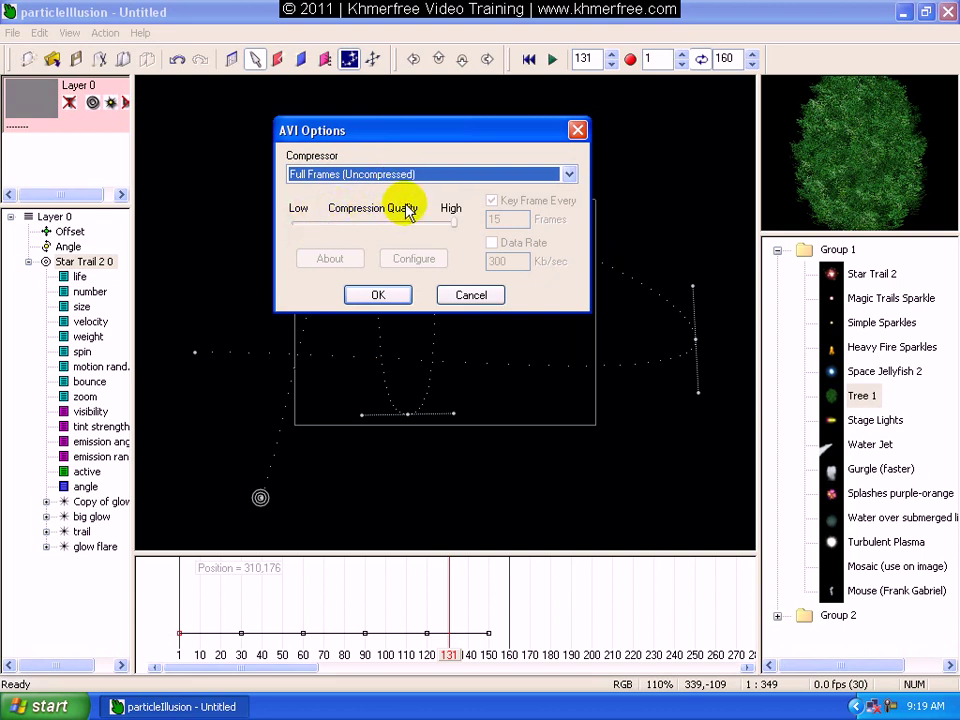
- Accept the uncompressed AVI options at the existing quality and render the animation to the output file
left_click(455, 220)
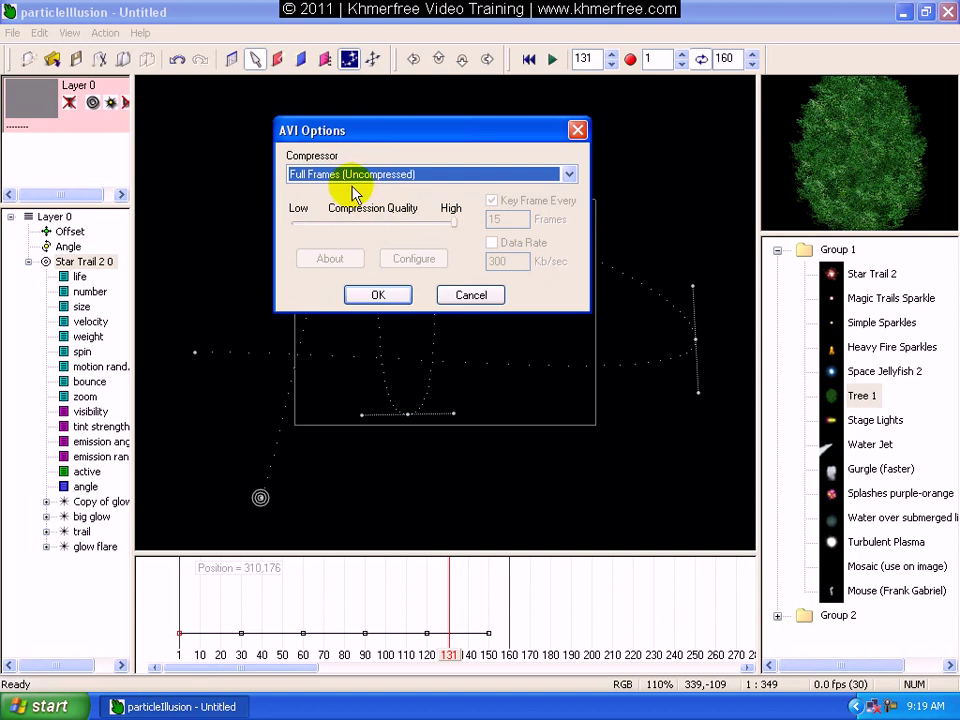
left_click(396, 298)
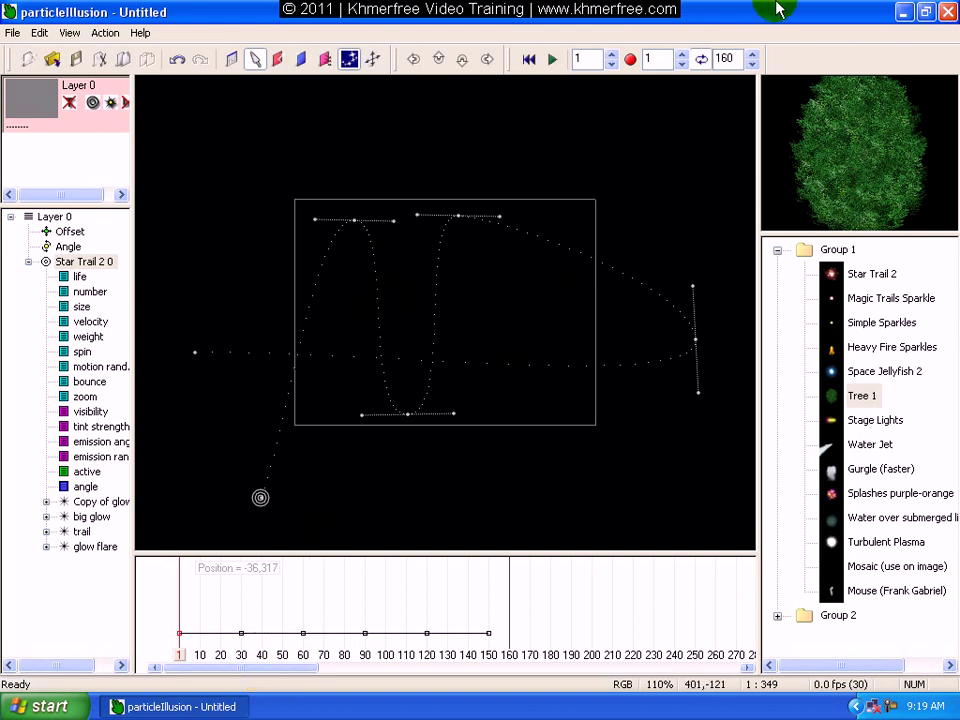
- Minimize particleIllusion to show the Windows desktop and refresh the desktop icons
left_click(903, 12)
right_click(296, 313)
left_click(320, 340)
left_click(374, 232)
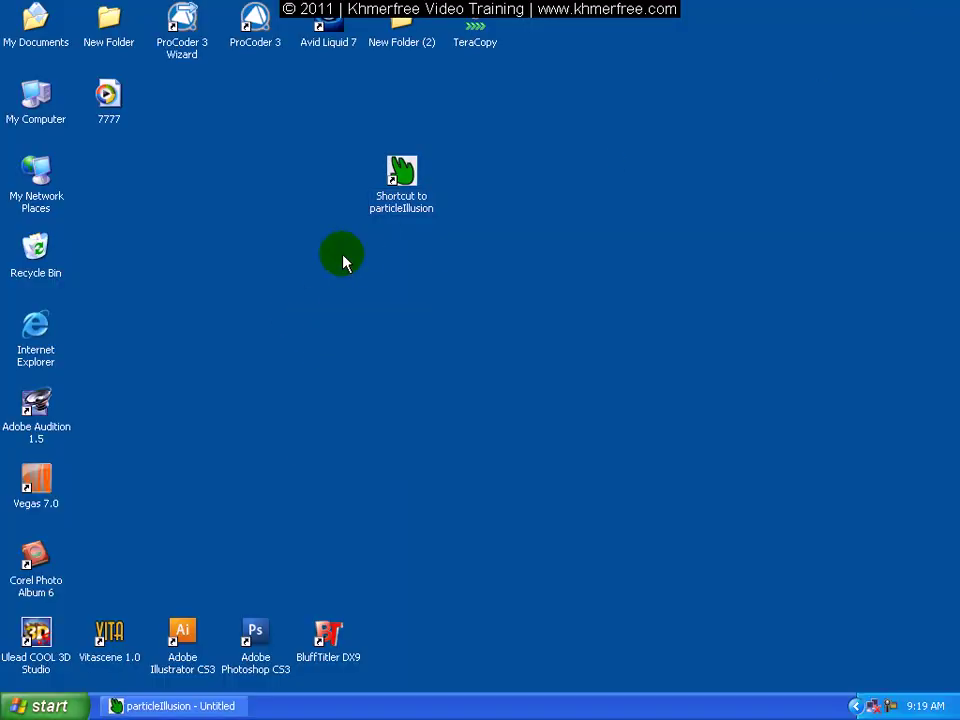
- Play the exported 7777 video from the desktop in Windows Media Player to check the animation, and close the player
left_click(110, 118)
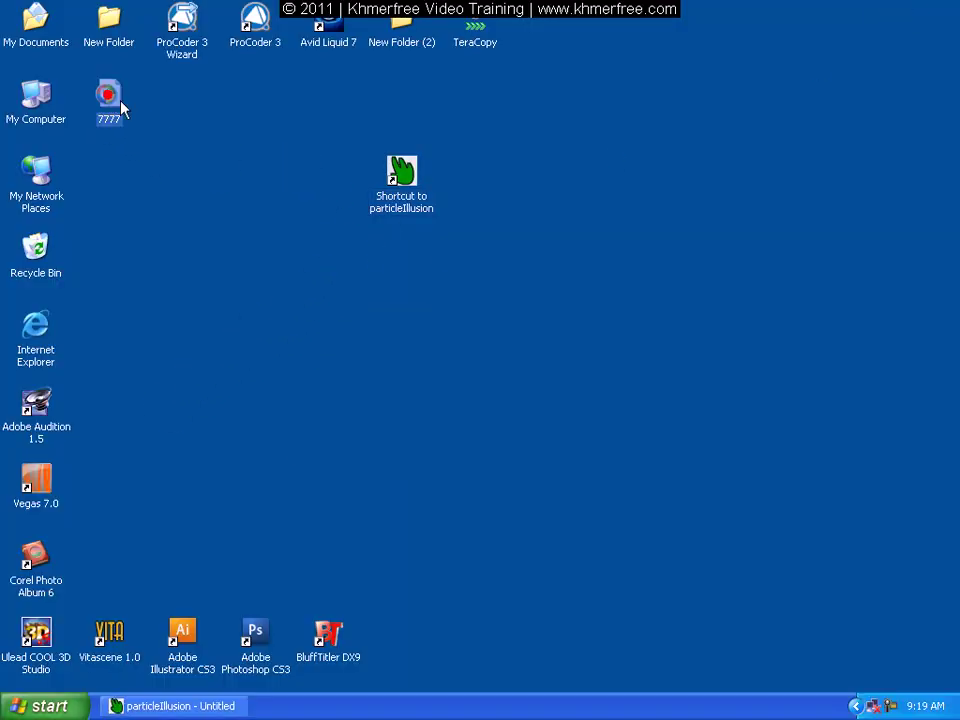
double_click(112, 93)
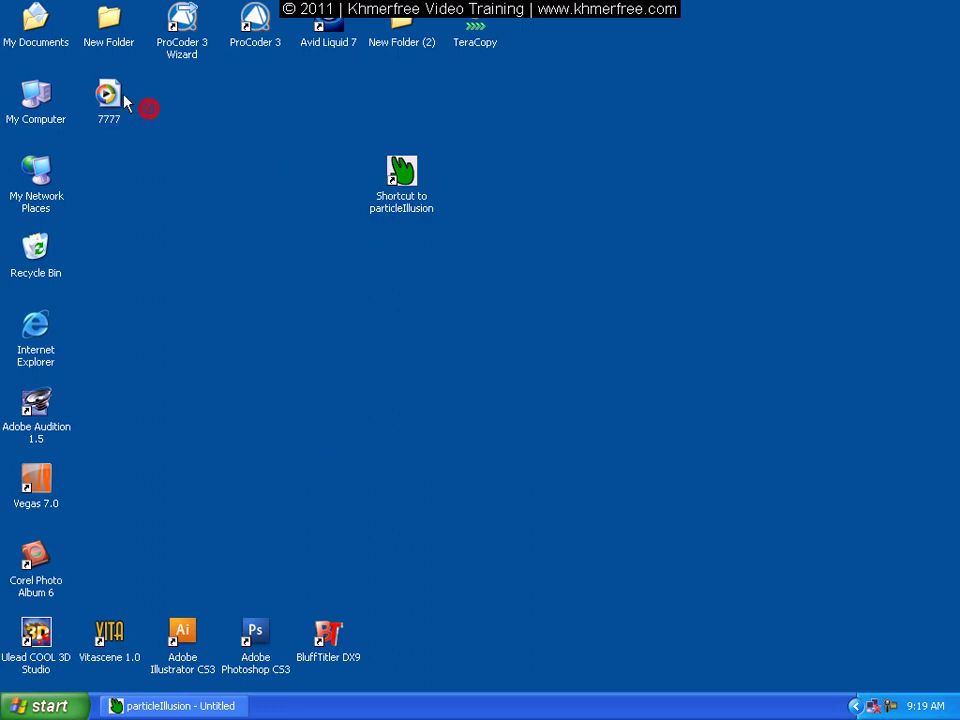
left_click(113, 101)
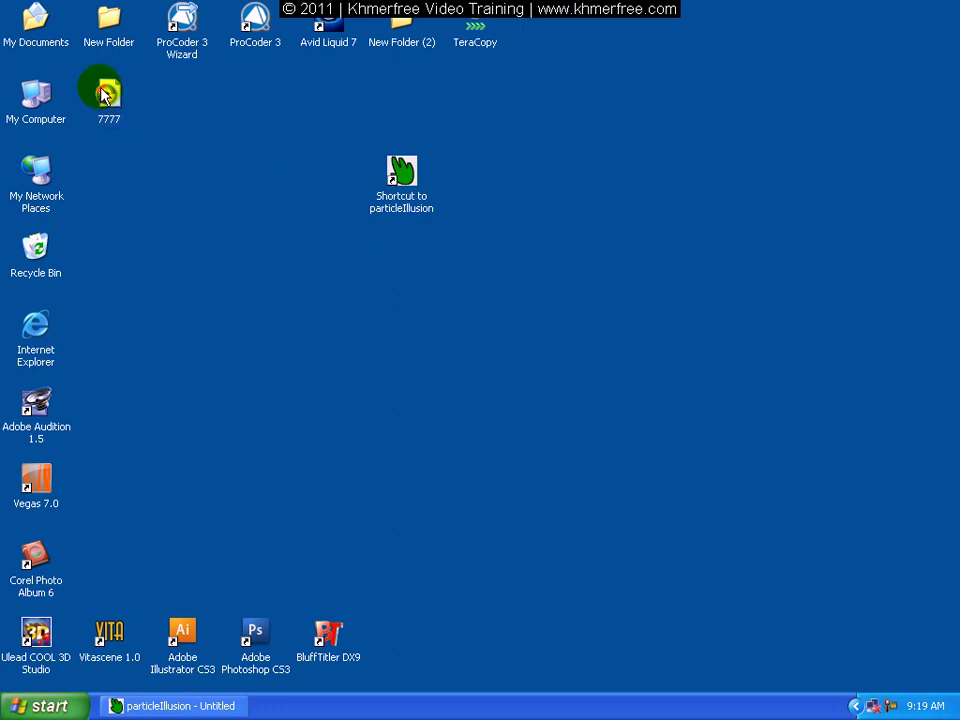
left_click(108, 96)
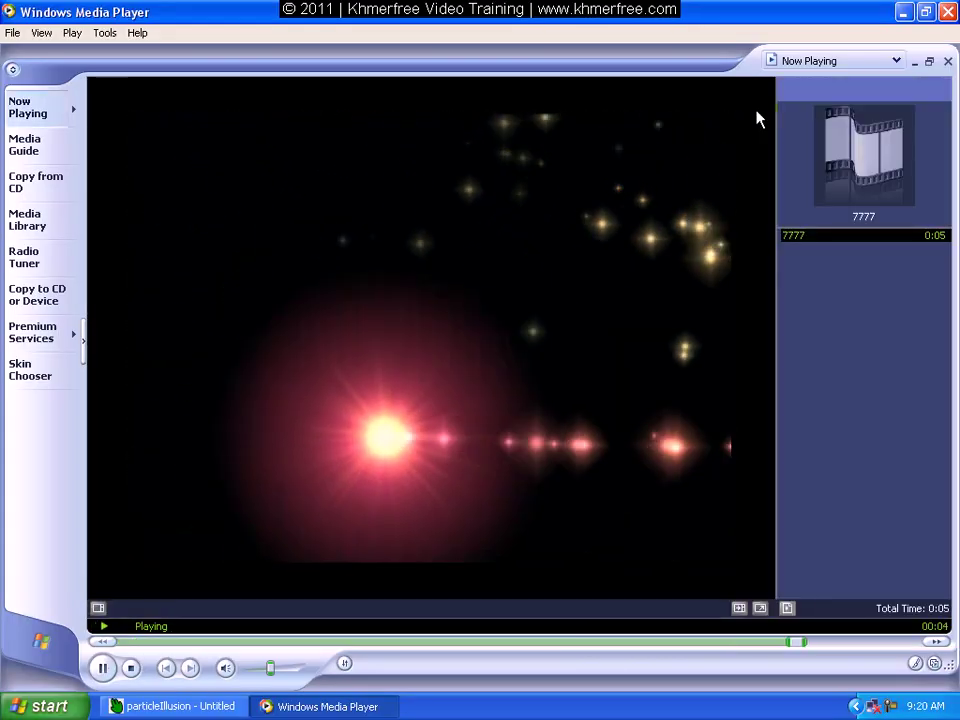
left_click(945, 62)
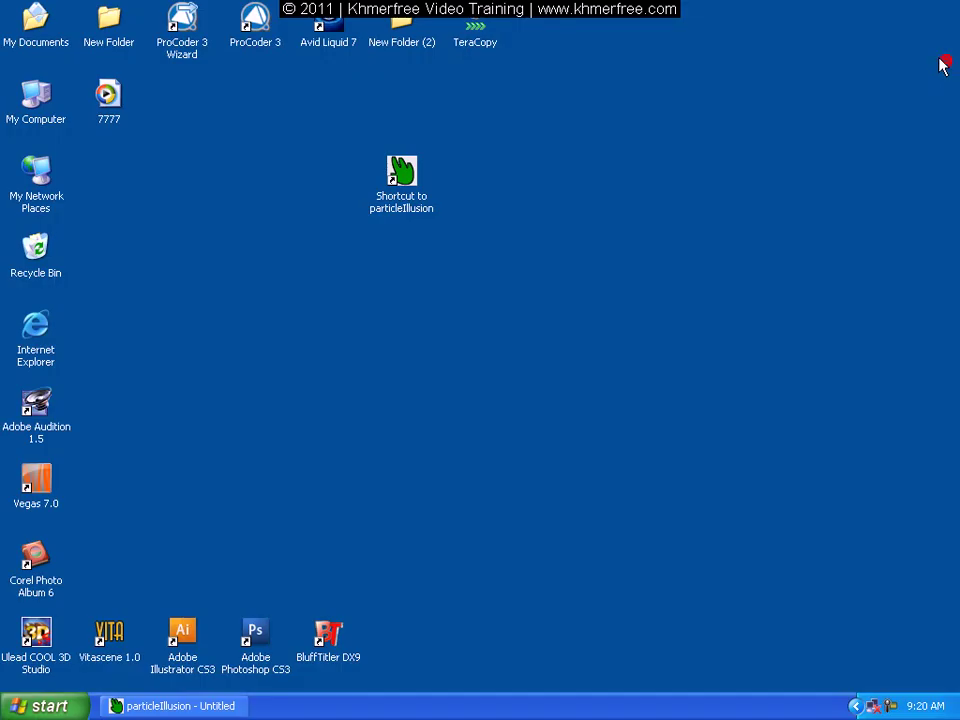
- Refresh the desktop and switch back to the untitled particleIllusion project
right_click(398, 316)
left_click(418, 332)
left_click(180, 706)
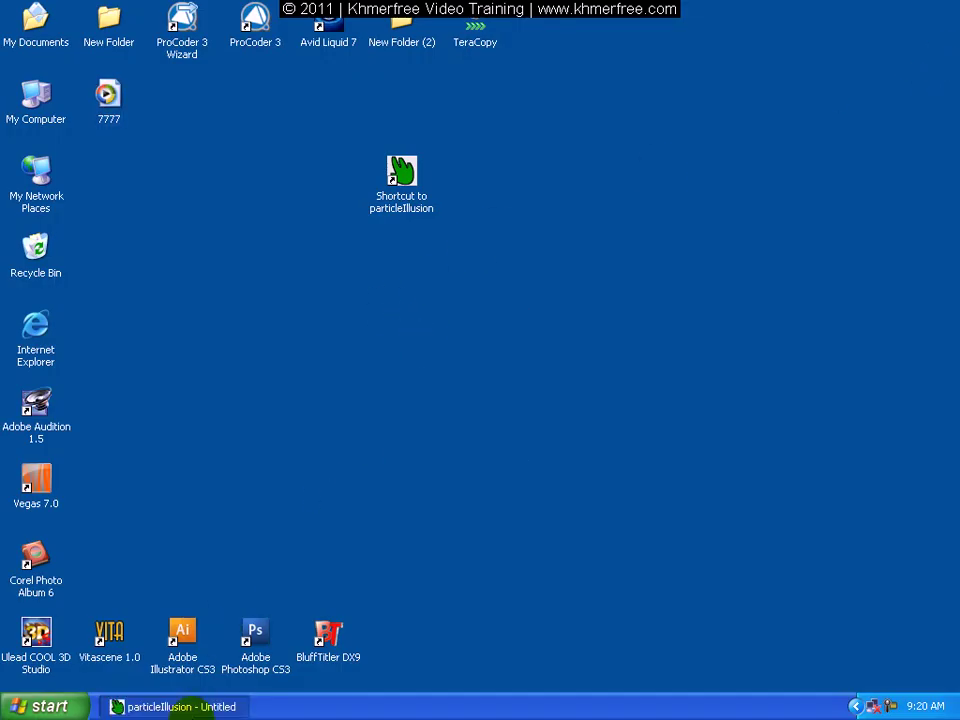